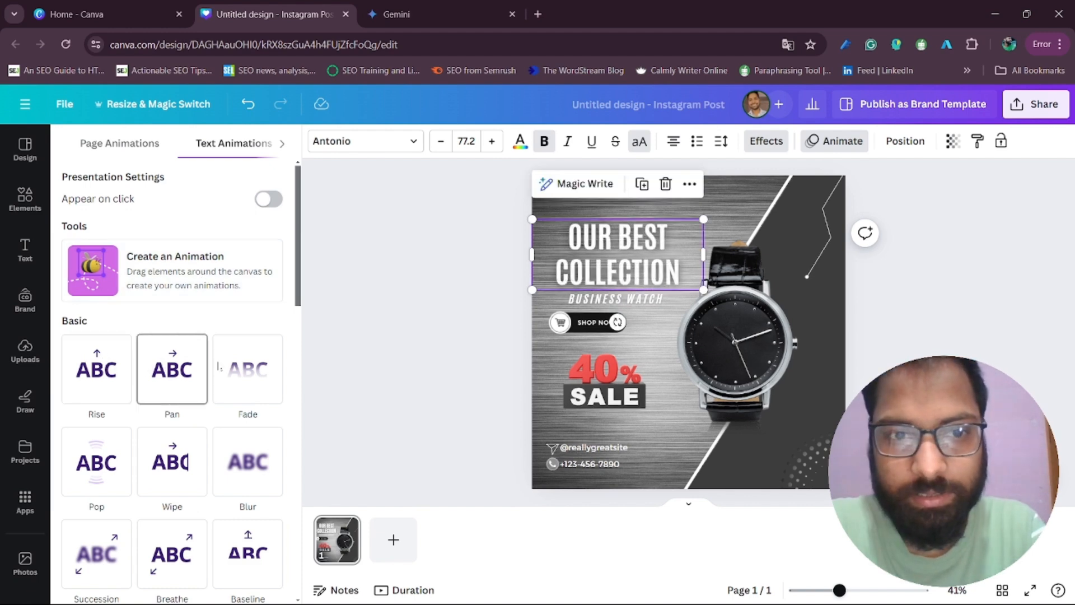
# Apply the Rise animation on enter to the "OUR BEST COLLECTION" heading and the "BUSINESS WATCH" subtitle
pyautogui.click(247, 374)
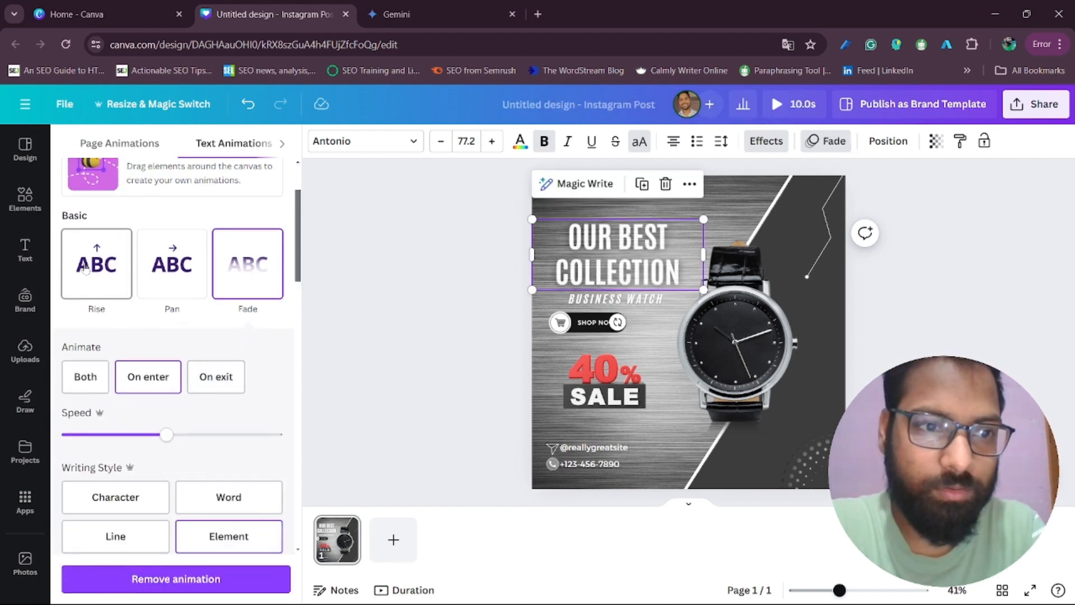
pyautogui.click(84, 266)
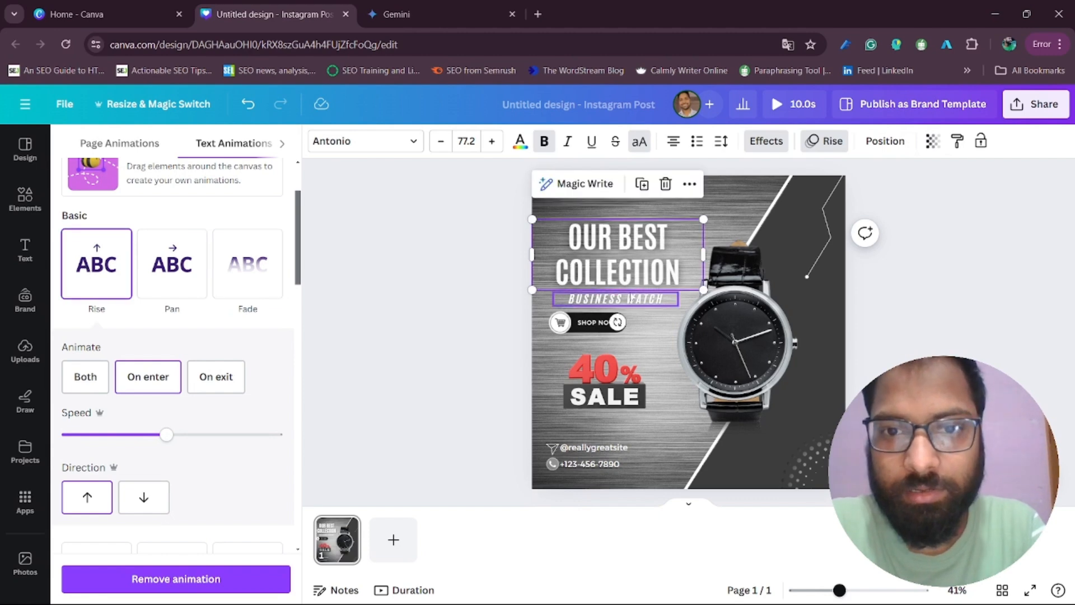
pyautogui.click(633, 300)
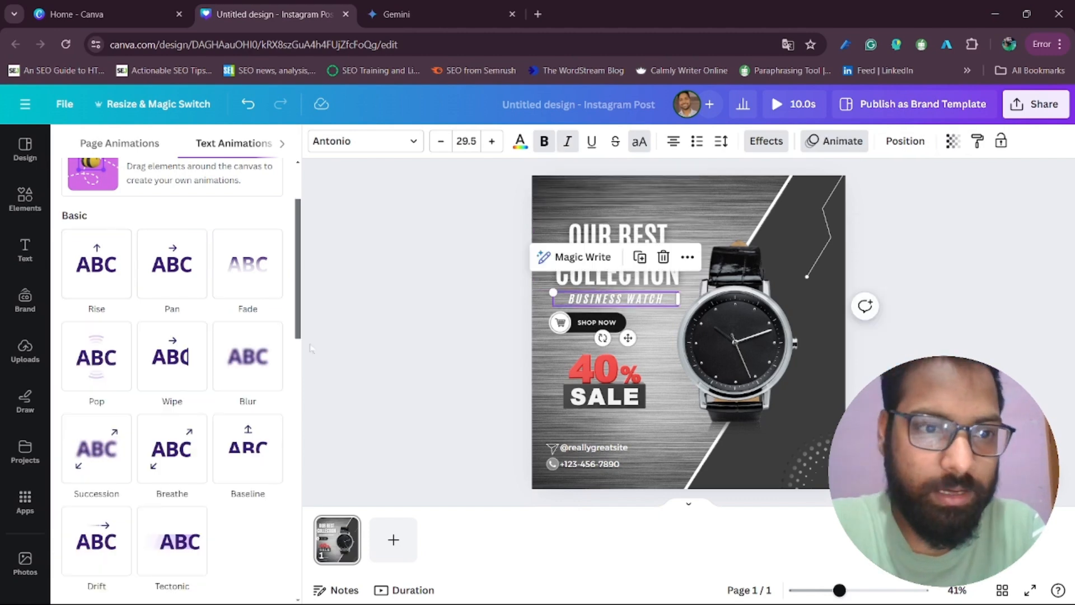
pyautogui.click(85, 268)
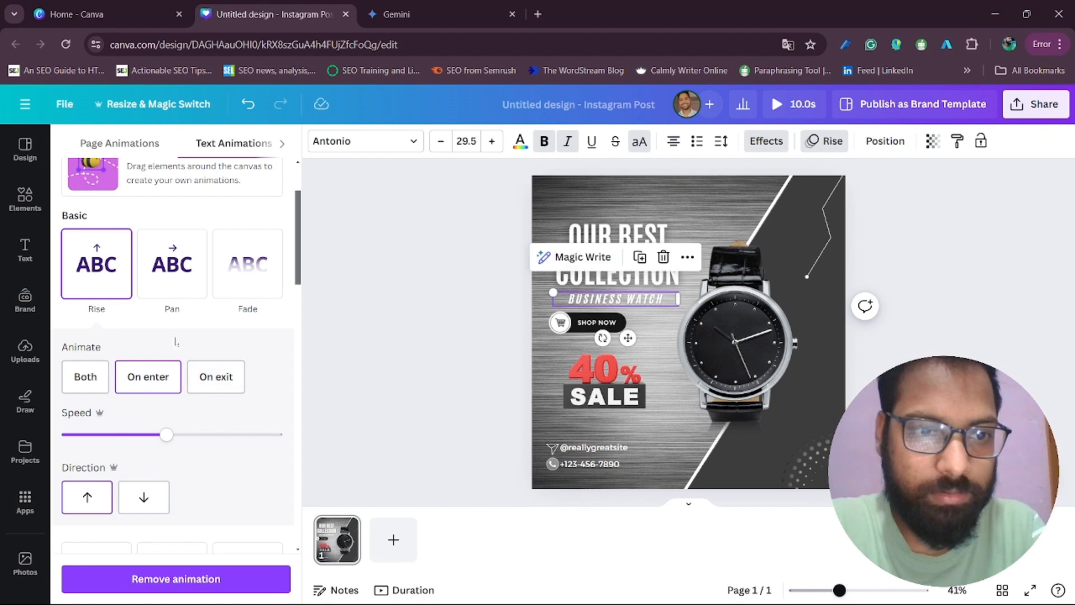
pyautogui.click(634, 242)
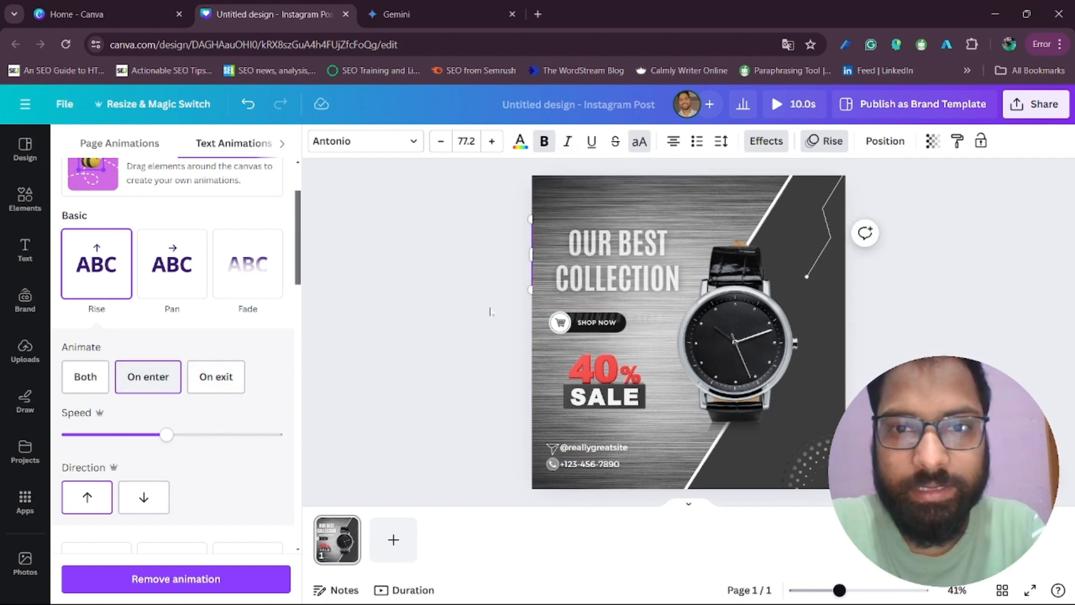
# Change the "BUSINESS WATCH" subtitle's animation to Pan on enter
pyautogui.click(596, 299)
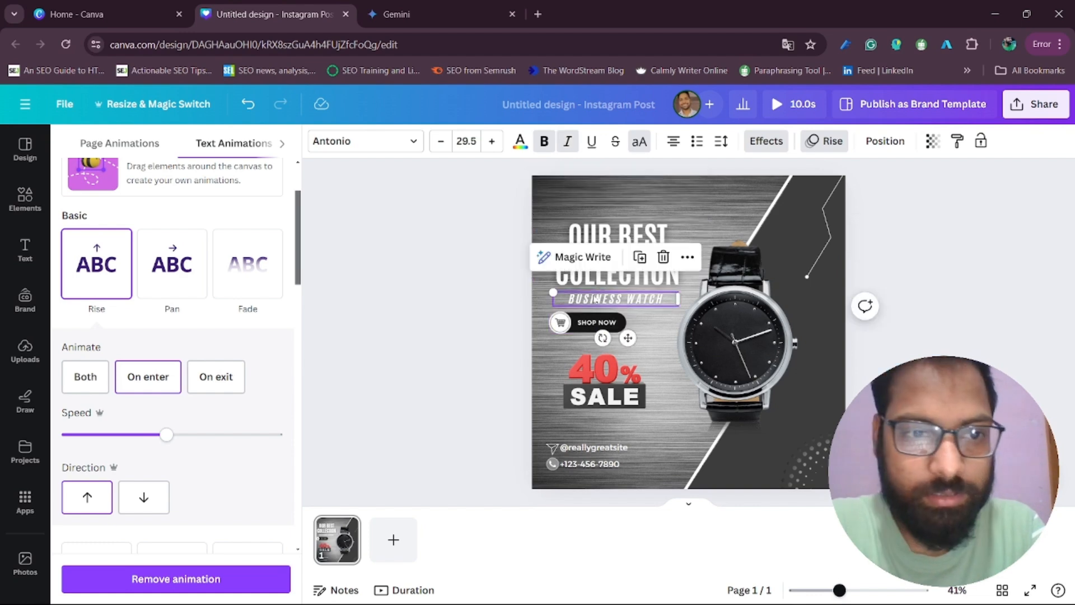
pyautogui.click(177, 311)
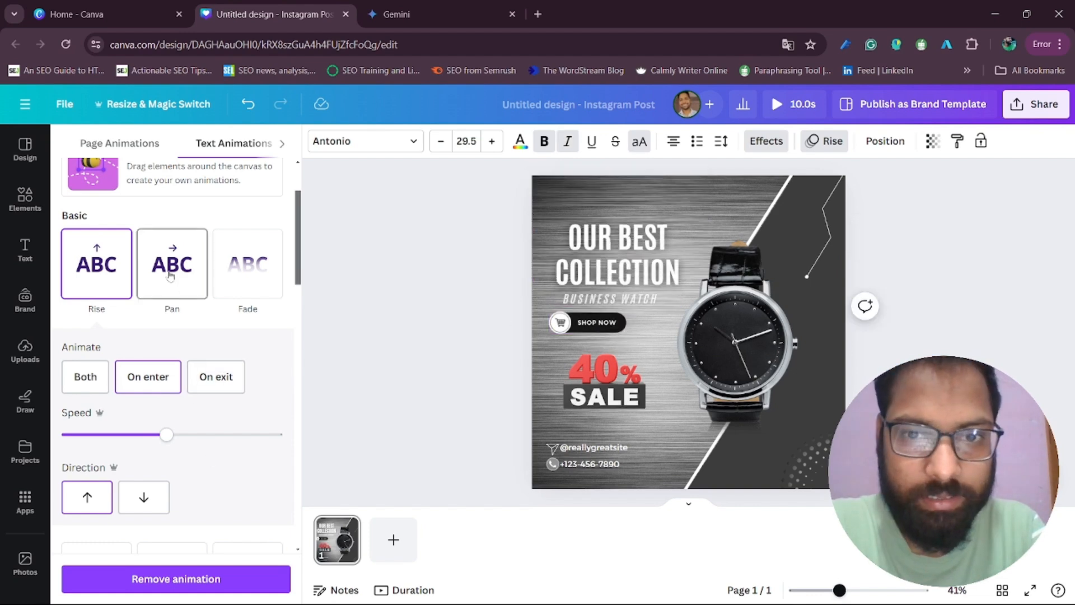
pyautogui.click(157, 374)
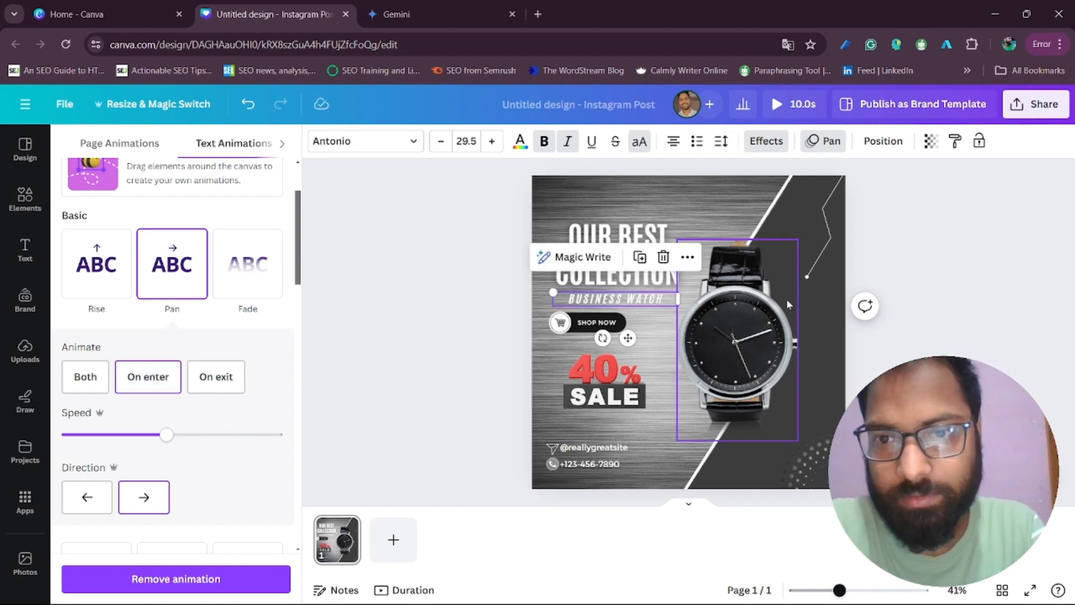
# Apply the Succession animation on enter to the watch photo and lower its speed to near the slow end
pyautogui.click(746, 354)
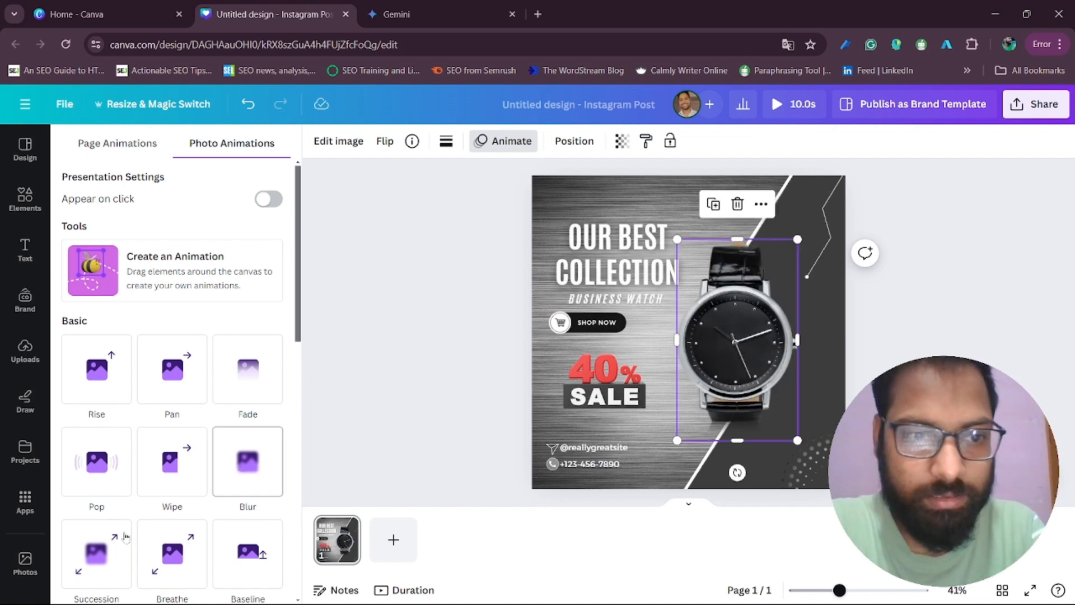
pyautogui.scroll(-2, 137, 525)
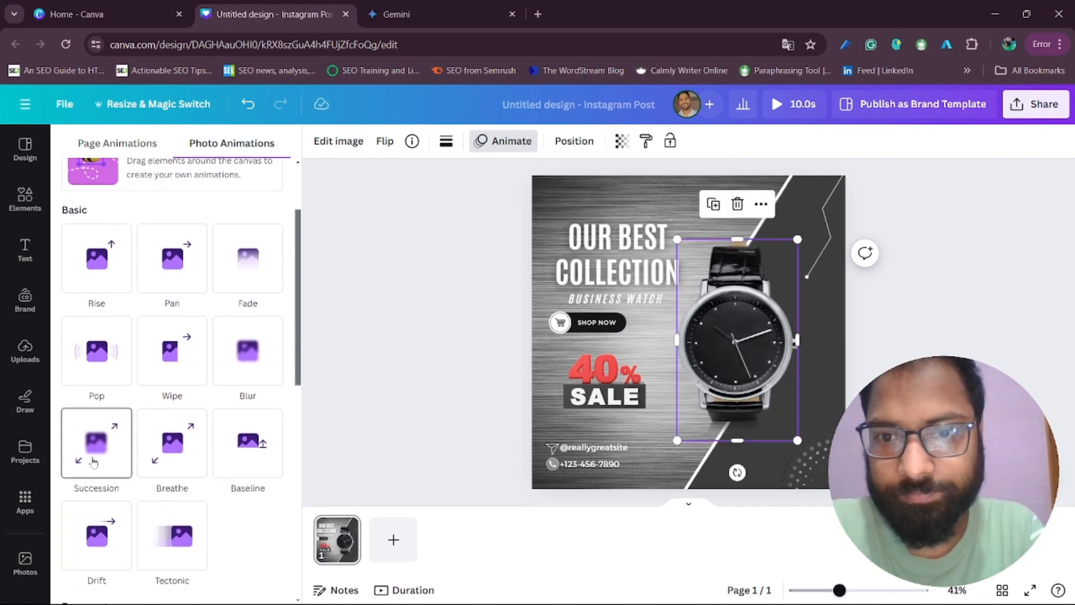
pyautogui.click(94, 460)
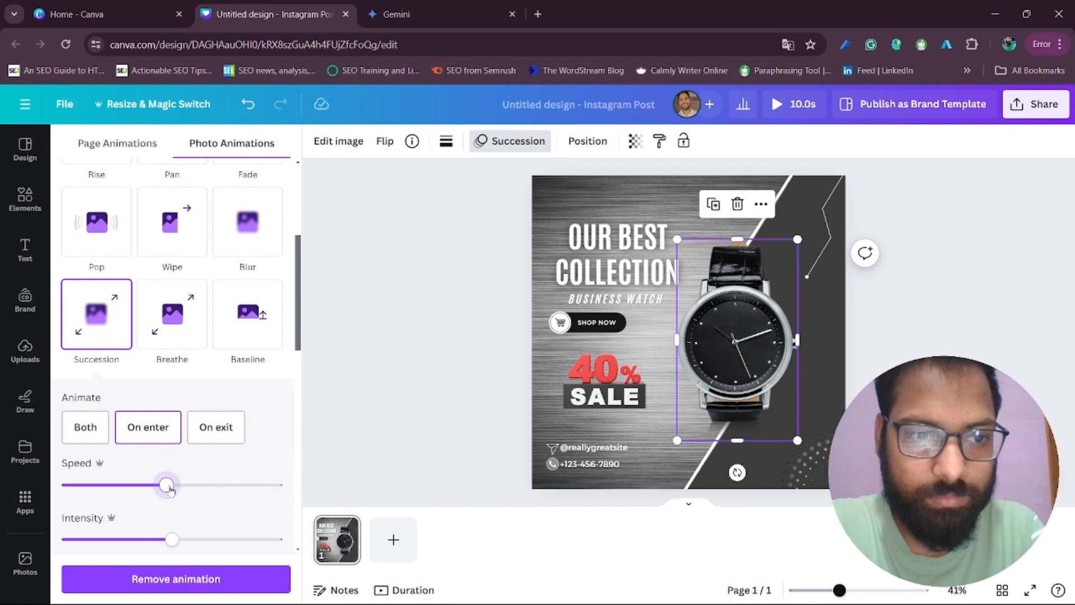
pyautogui.moveTo(126, 486); pyautogui.dragTo(85, 484)
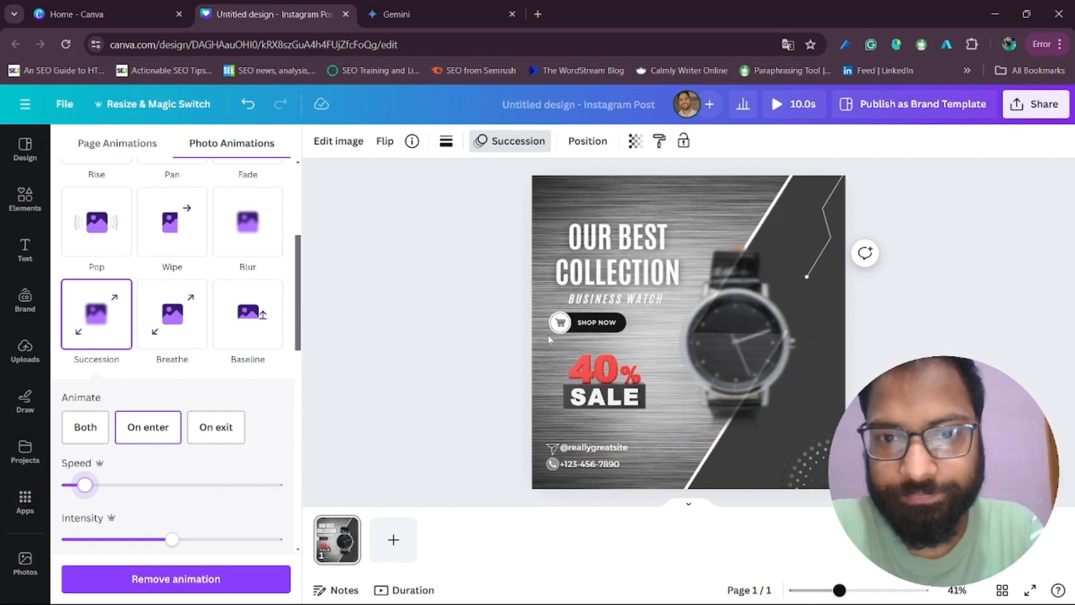
# Apply the Pop animation on enter to the "SHOP NOW" button
pyautogui.click(592, 336)
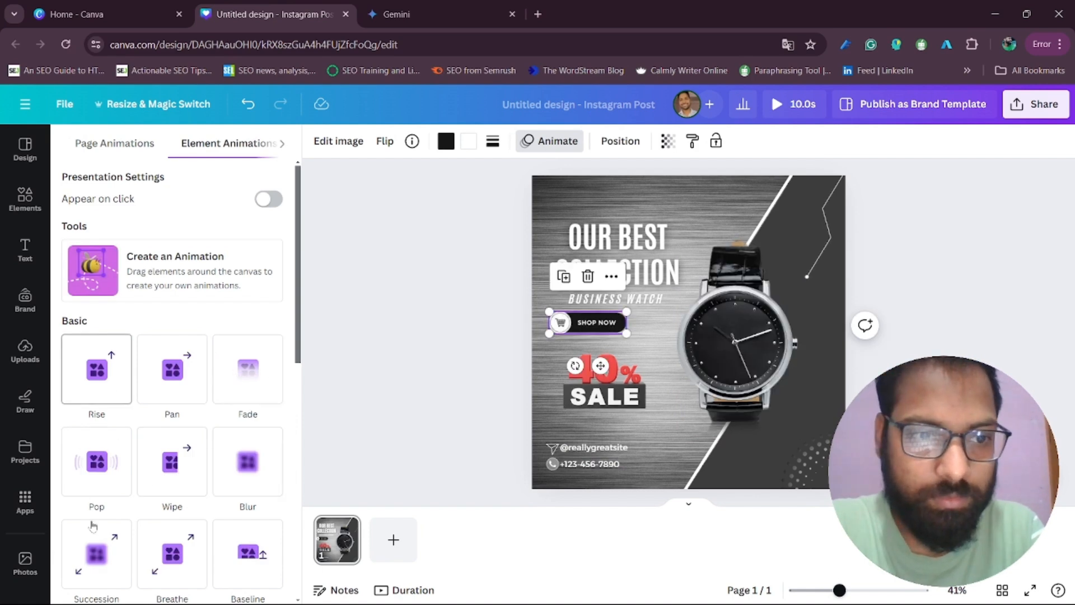
pyautogui.click(99, 466)
pyautogui.scroll(-2, 124, 459)
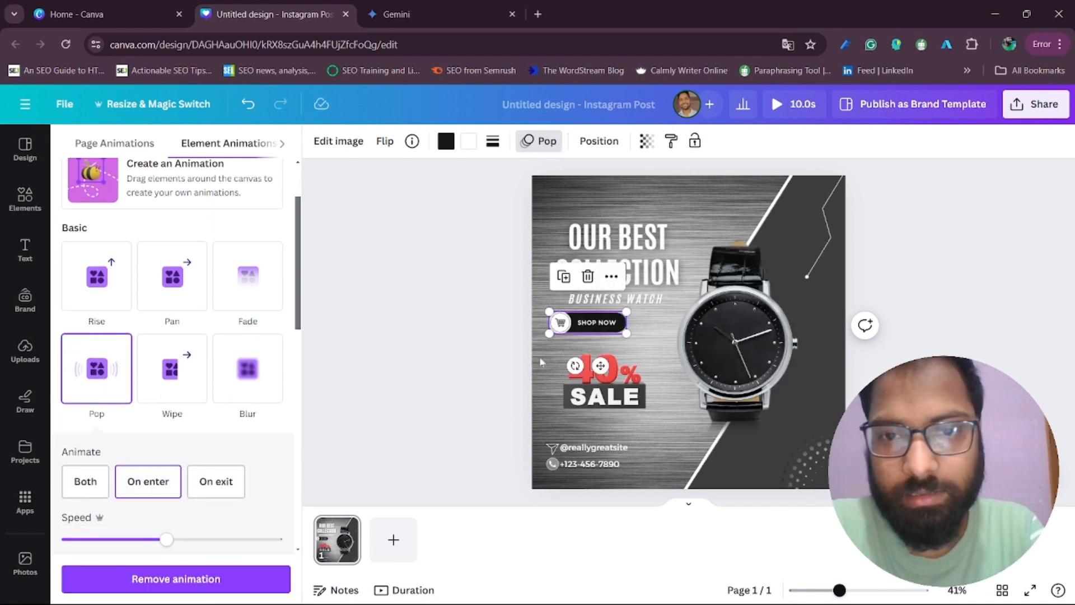
# Apply the Stomp animation on enter to the "40% SALE" image
pyautogui.click(643, 374)
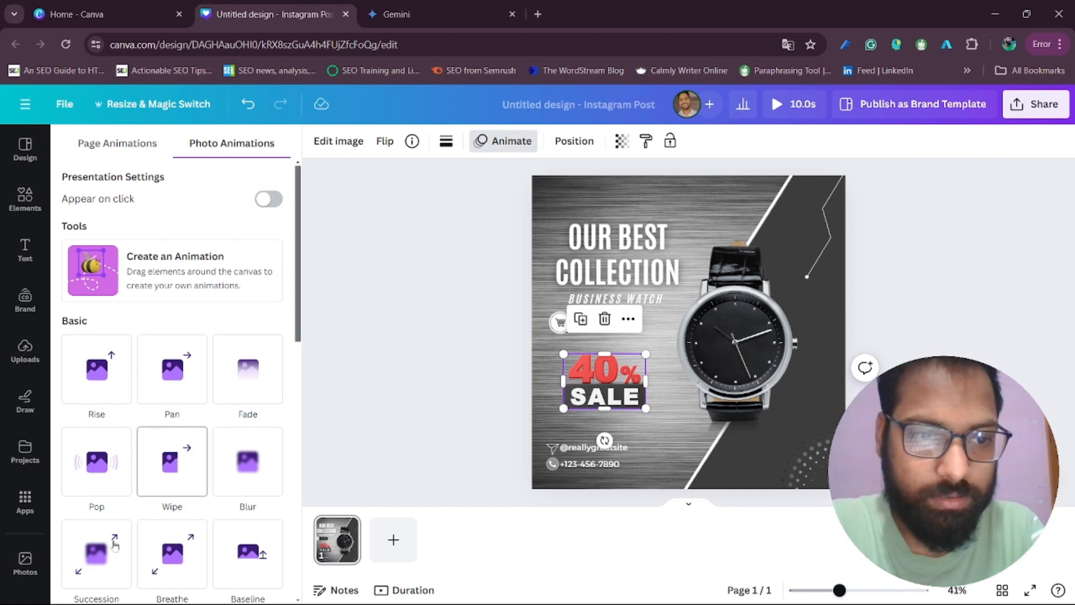
pyautogui.scroll(-10, 115, 539)
pyautogui.scroll(3, 96, 342)
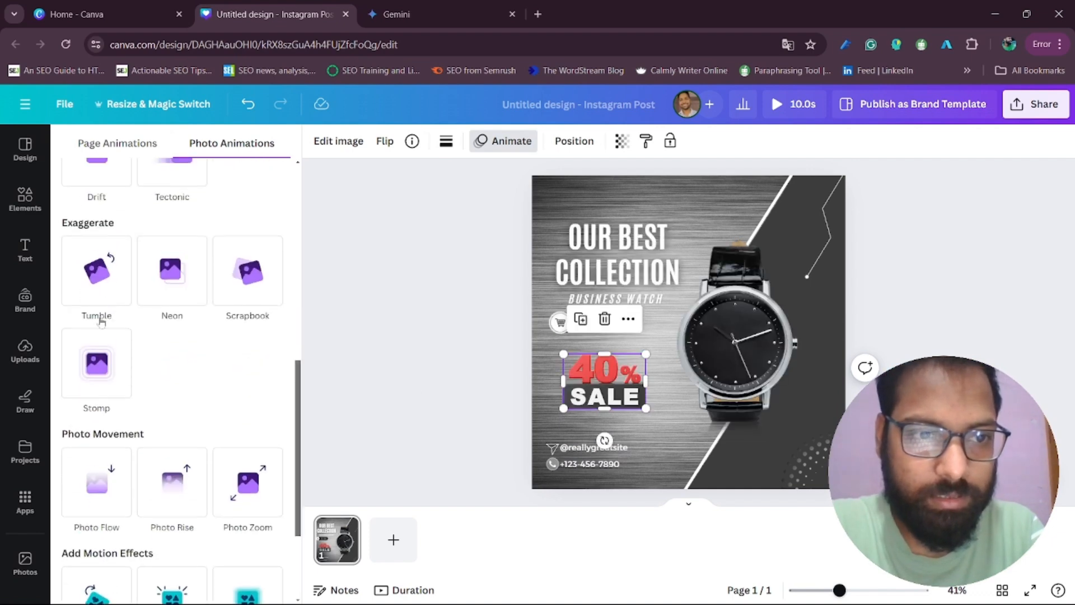
pyautogui.click(98, 367)
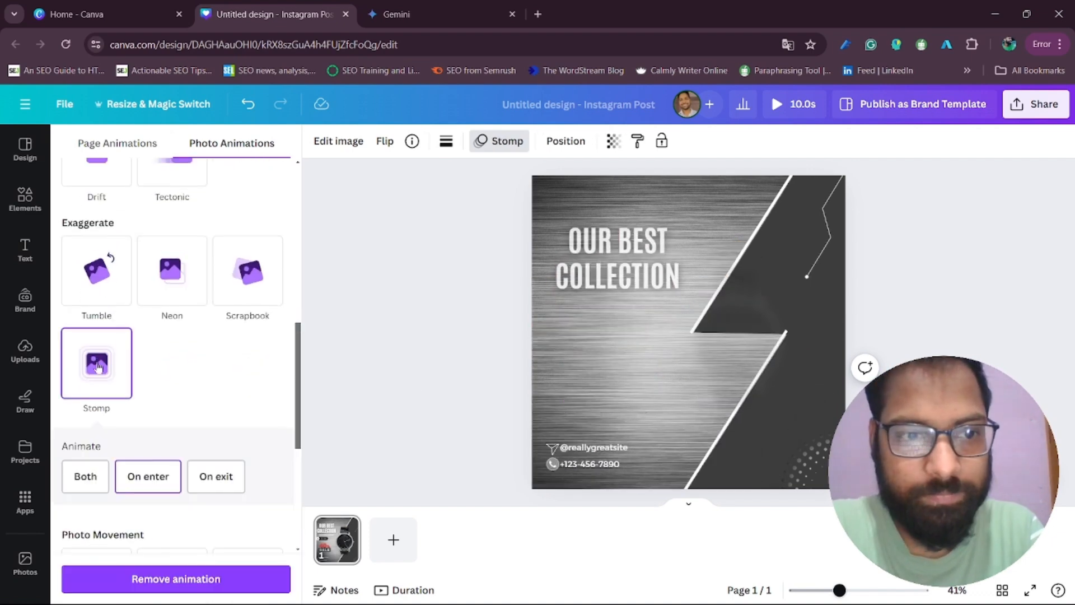
pyautogui.click(423, 388)
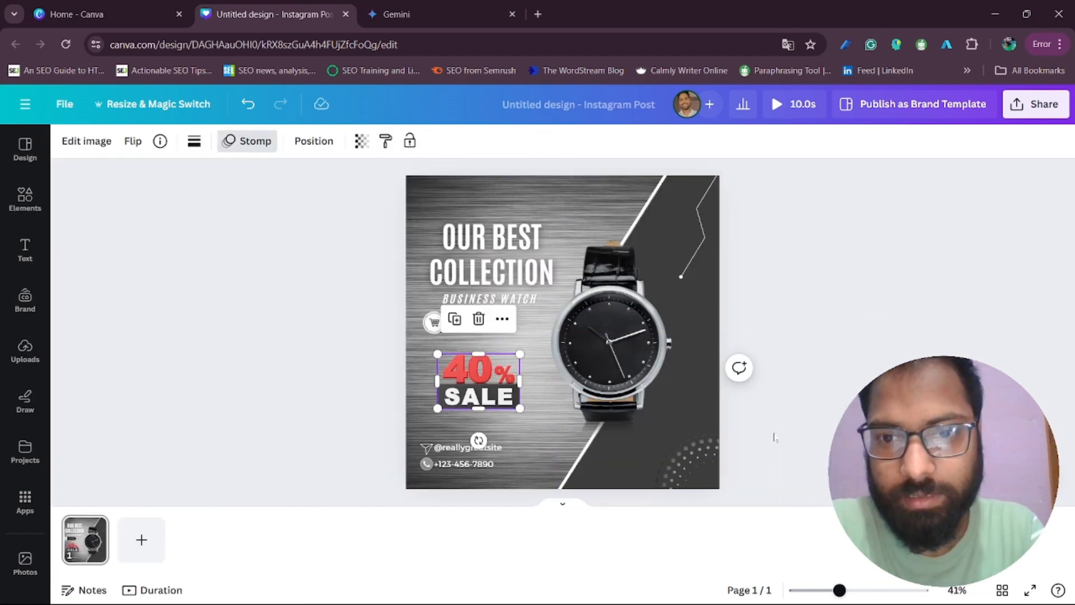
# Select the dark shapes, zigzag line and dotted circle together and preview the Fade, Pulse, Flicker, Scrapbook and Neon animations on them
pyautogui.moveTo(762, 462); pyautogui.dragTo(672, 166)
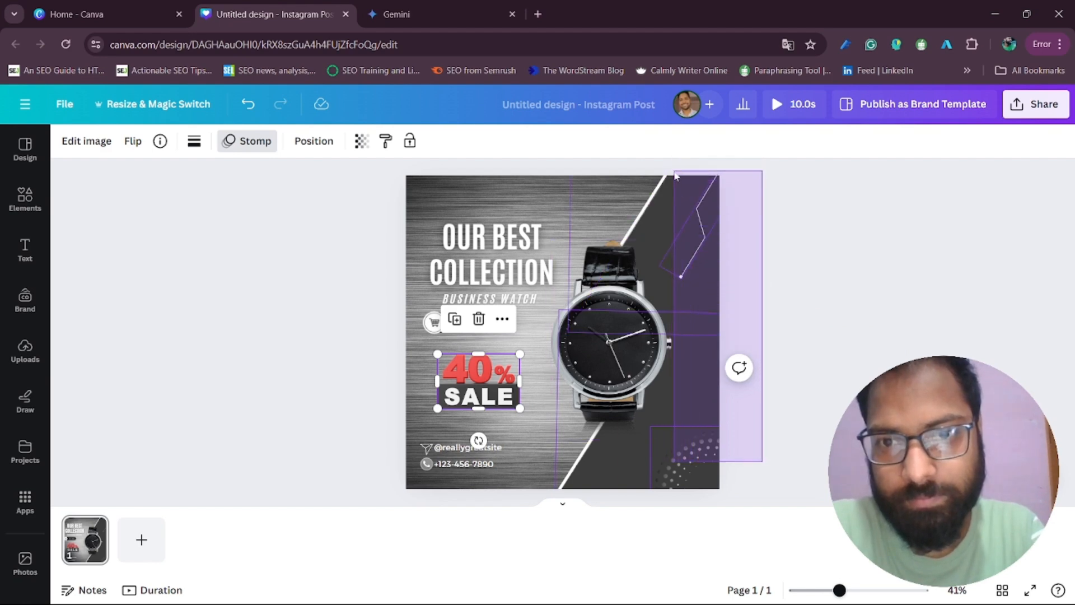
pyautogui.moveTo(675, 175); pyautogui.dragTo(674, 175)
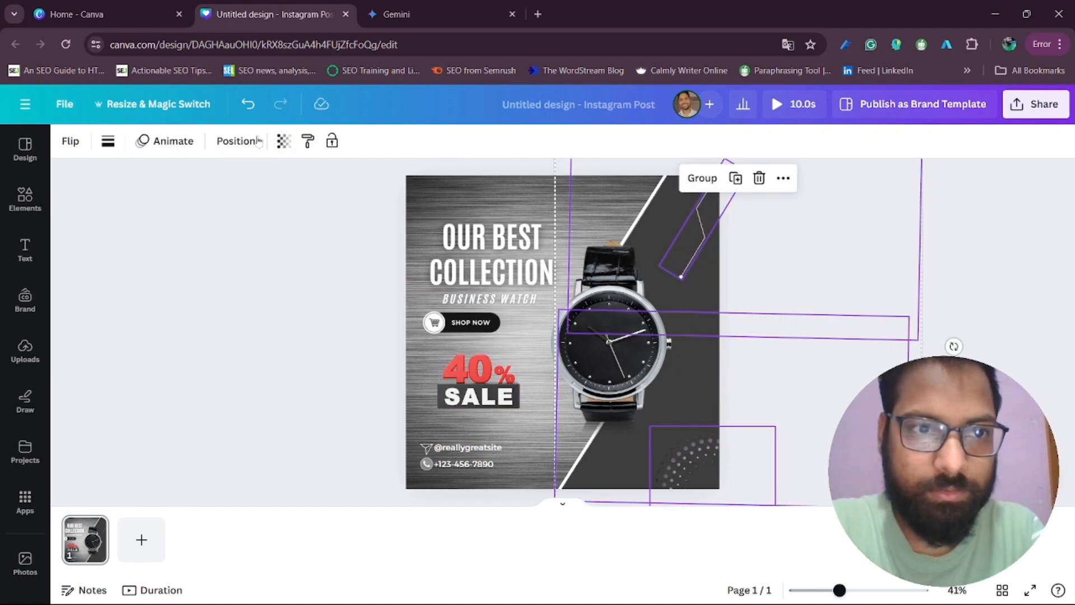
pyautogui.click(167, 141)
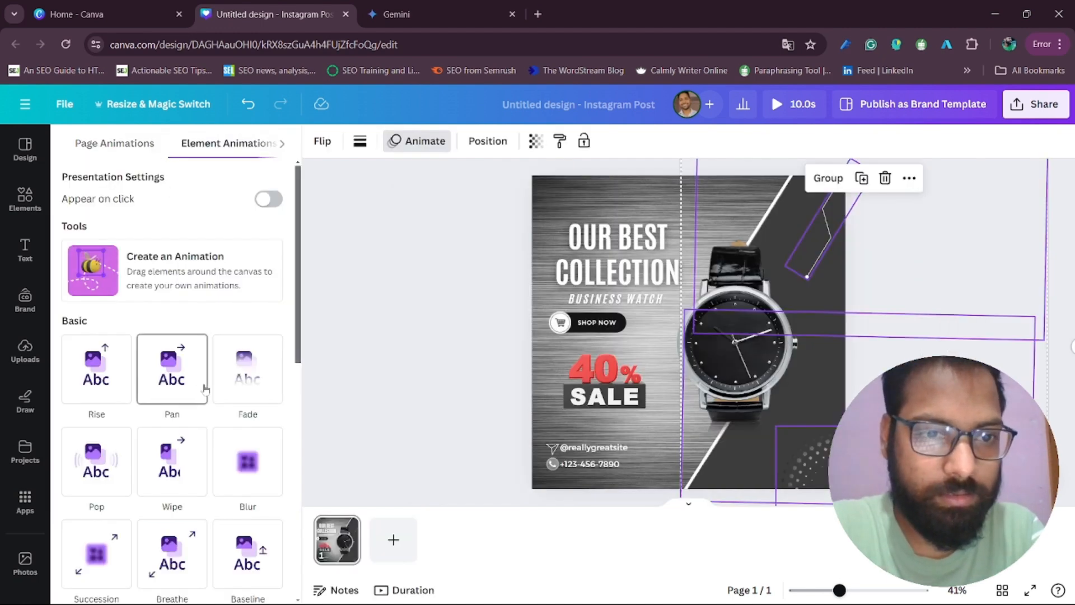
pyautogui.click(242, 378)
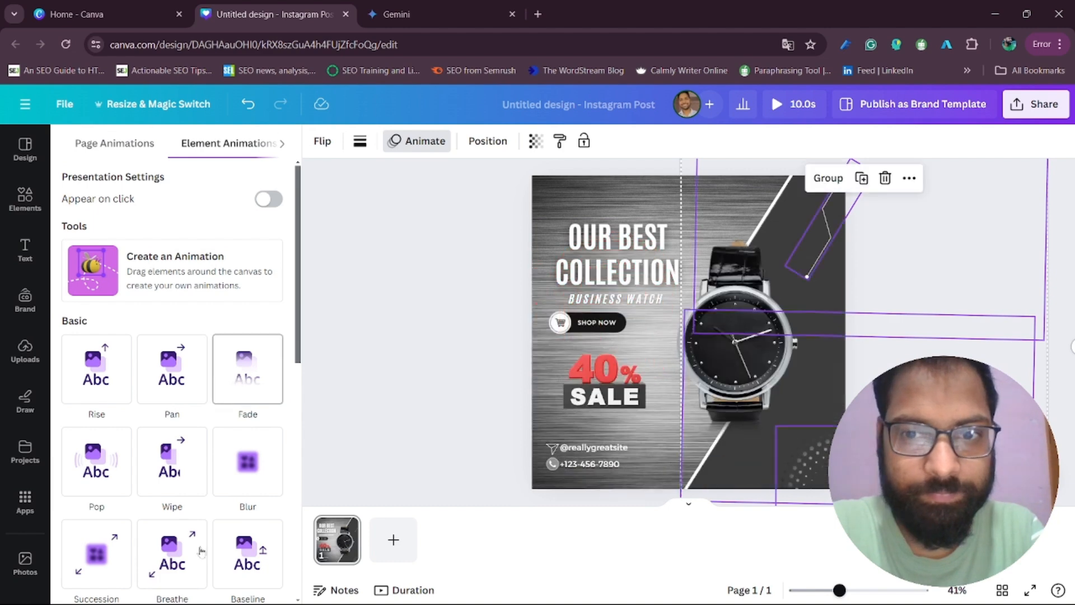
pyautogui.scroll(-10, 201, 549)
pyautogui.click(243, 452)
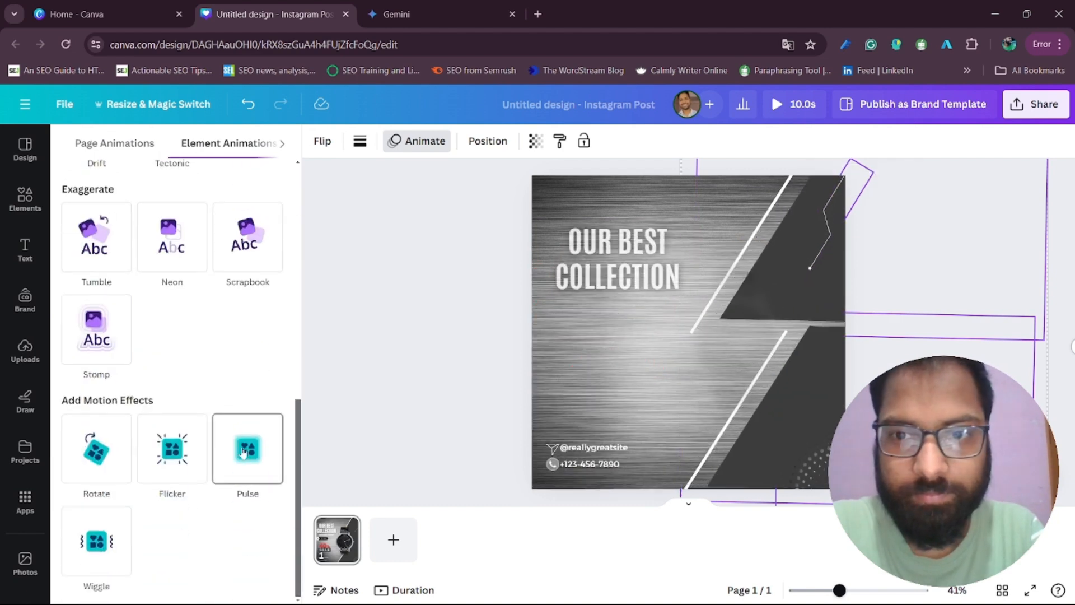
pyautogui.click(148, 454)
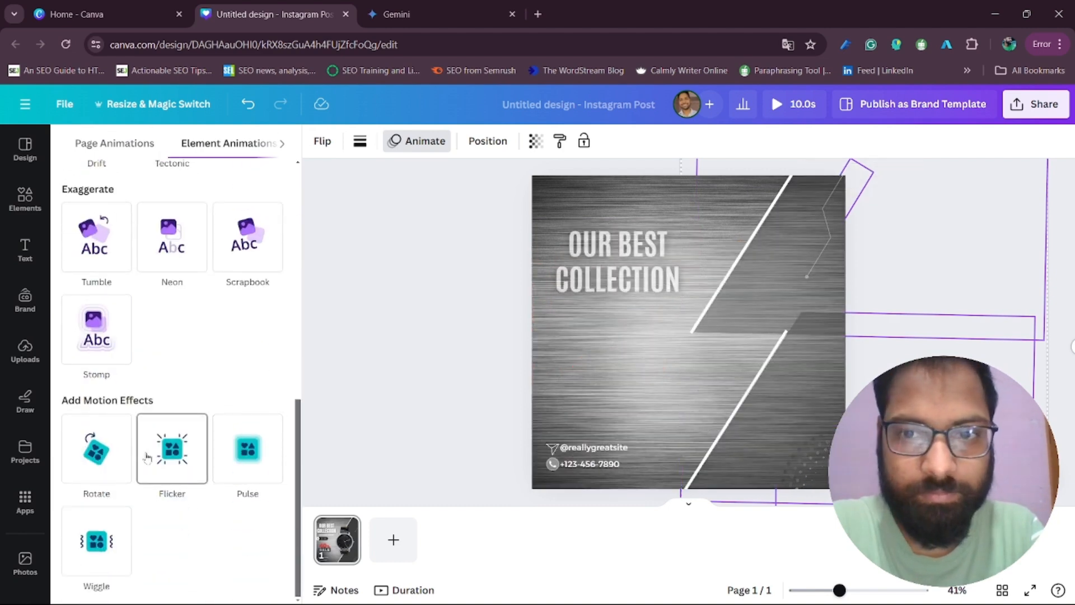
pyautogui.click(231, 226)
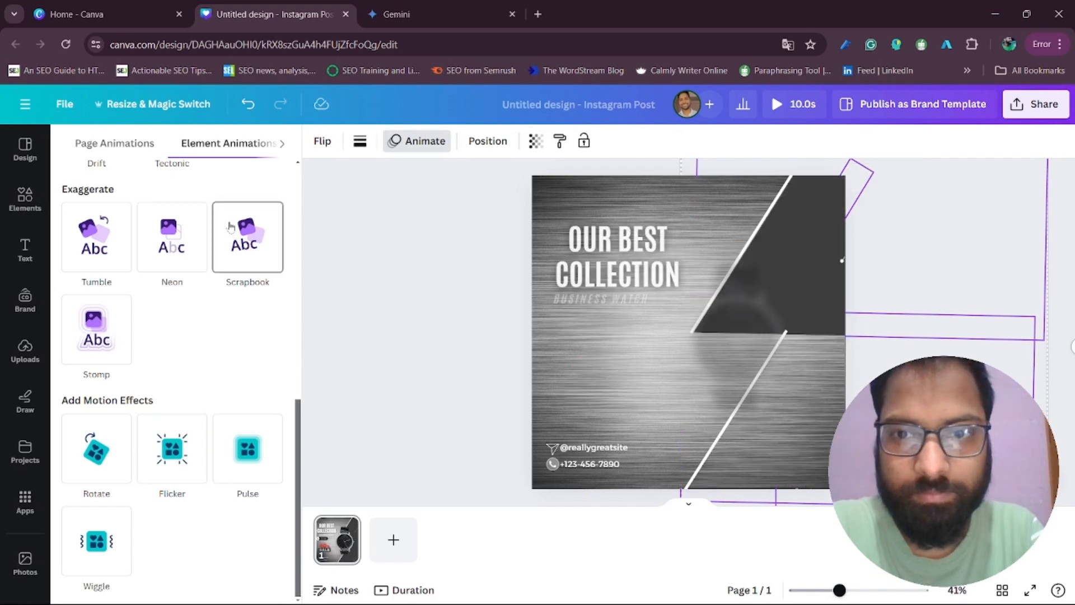
pyautogui.click(186, 252)
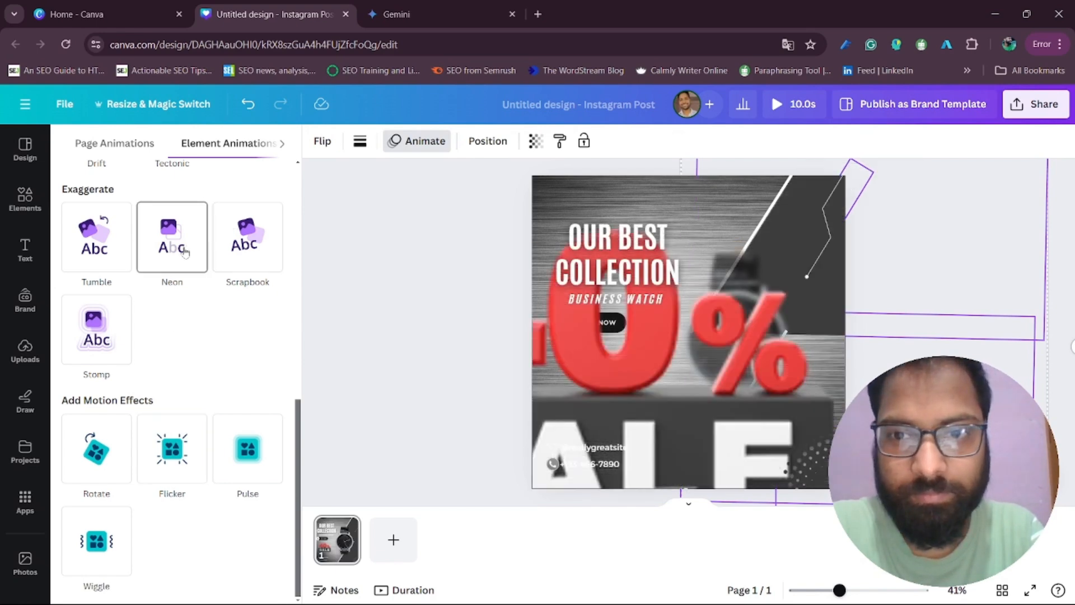
# Preview more animations on the selected shapes, including Flicker, Drift and Tectonic, and deselect the shapes without applying any
pyautogui.scroll(6, 224, 280)
pyautogui.click(250, 312)
pyautogui.scroll(-6, 206, 437)
pyautogui.click(203, 467)
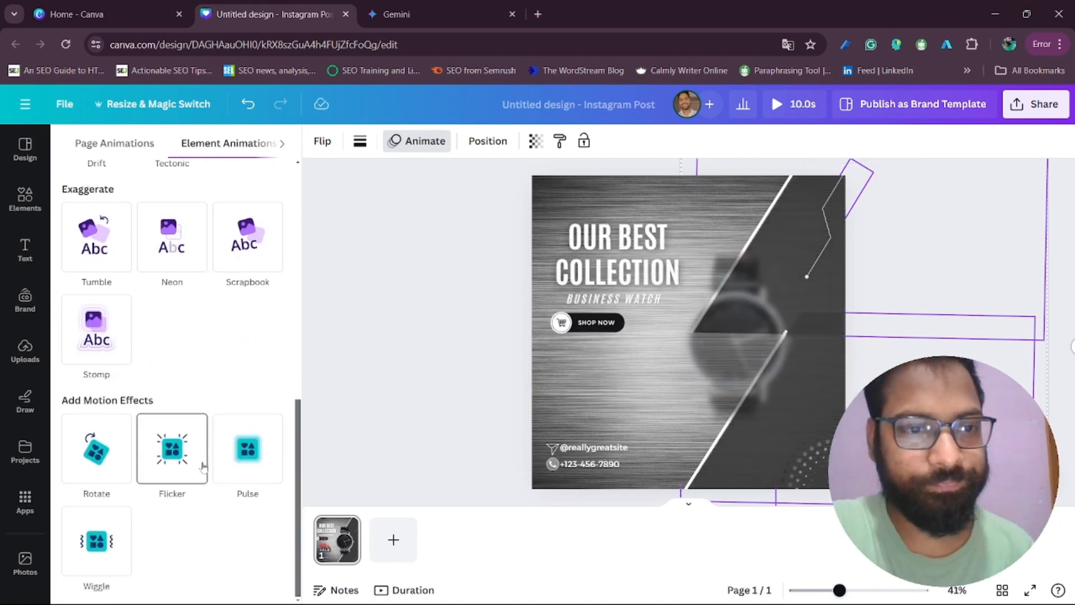
pyautogui.scroll(2, 202, 465)
pyautogui.click(261, 380)
pyautogui.click(114, 266)
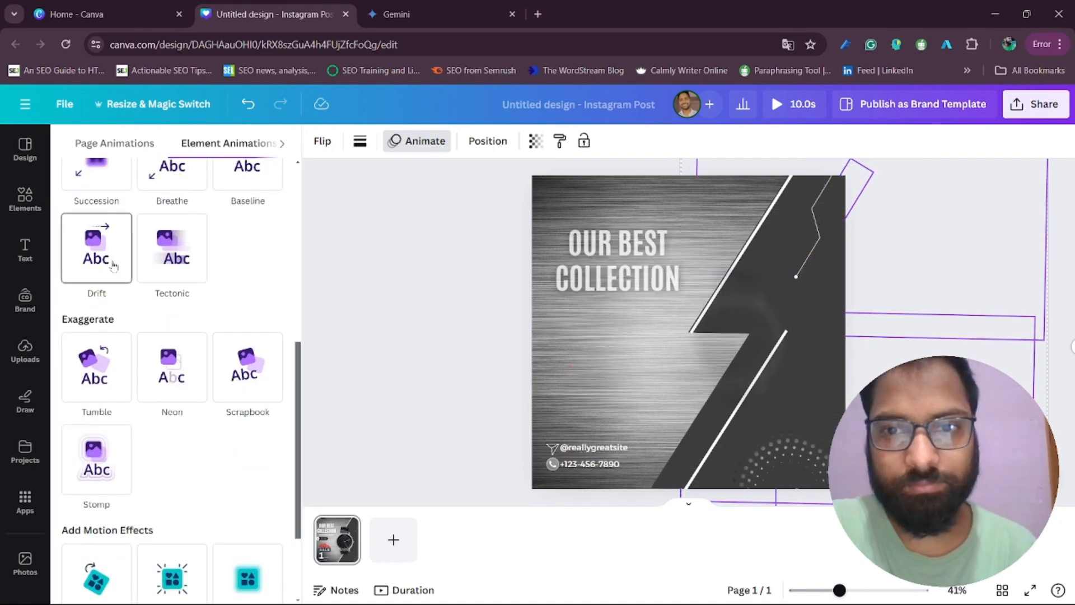
pyautogui.click(172, 250)
pyautogui.scroll(5, 174, 280)
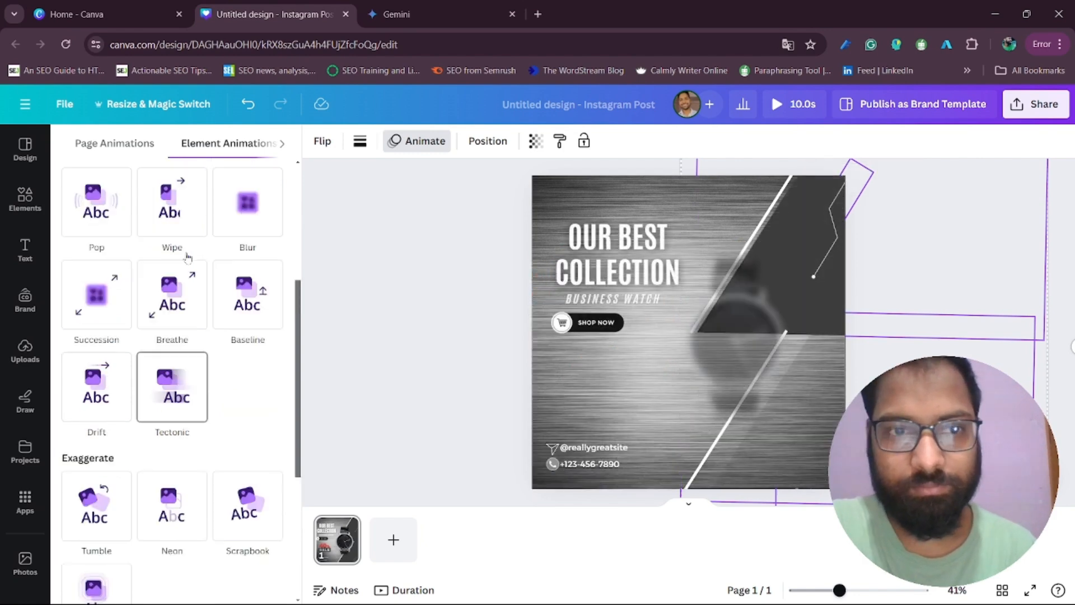
pyautogui.click(462, 346)
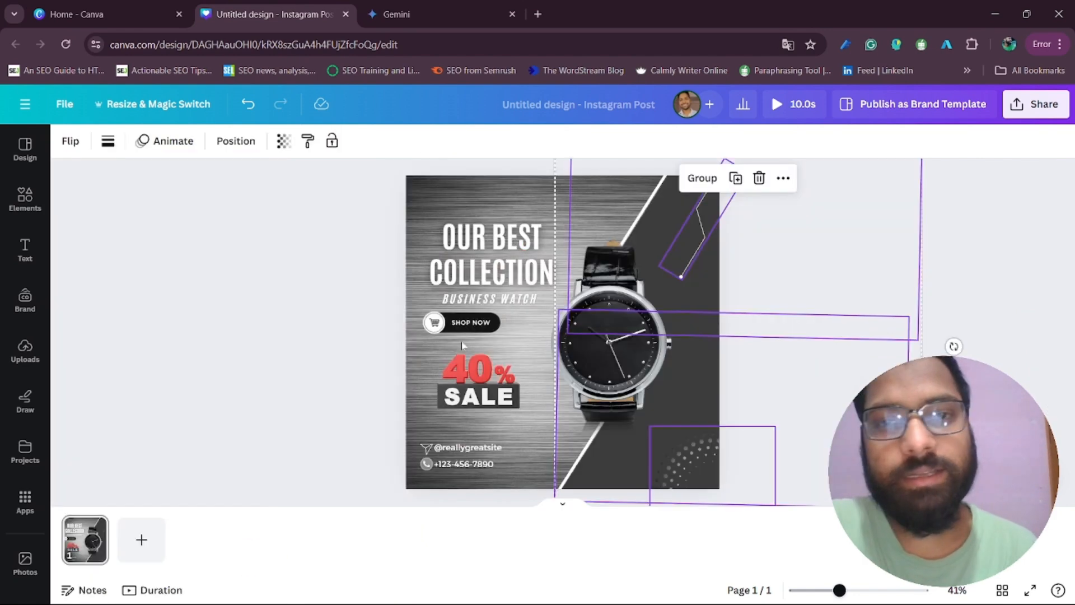
pyautogui.click(283, 361)
# Apply the Rotate motion effect, turning clockwise, to the dotted circle in the design's lower corner
pyautogui.click(674, 472)
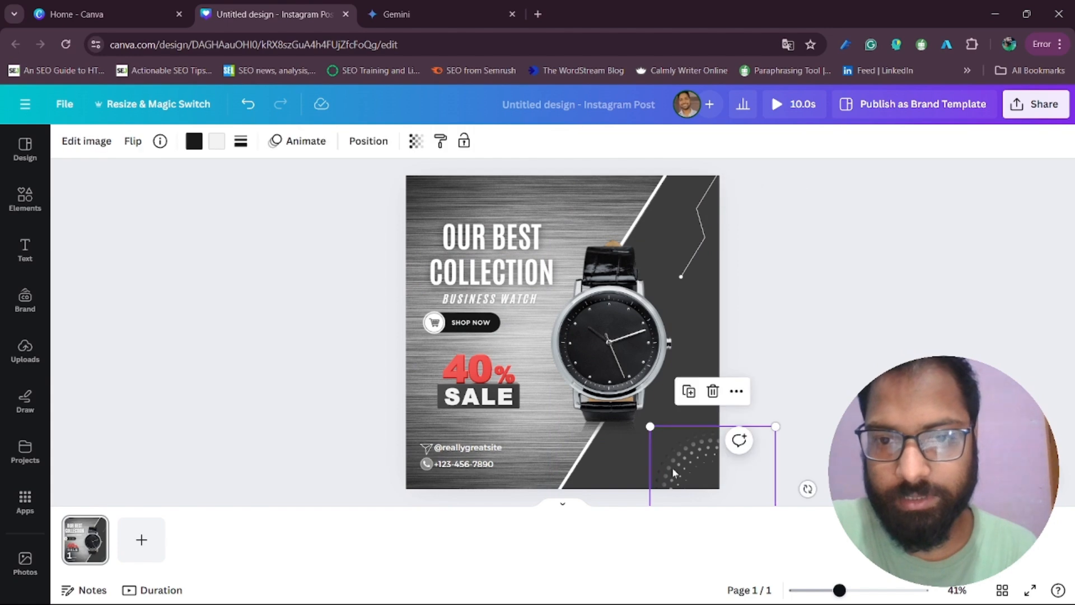
pyautogui.click(311, 142)
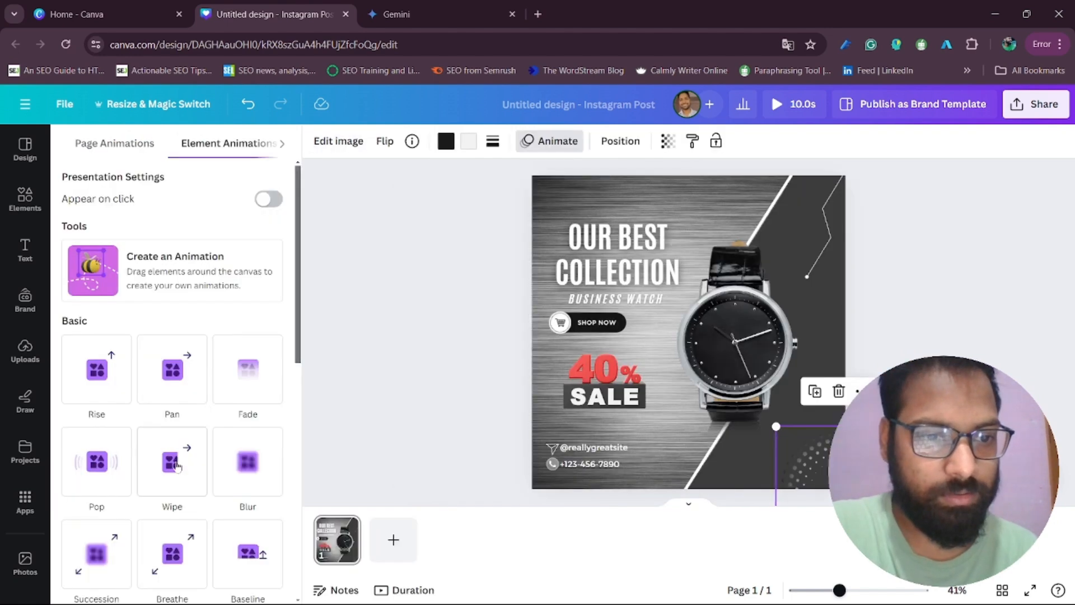
pyautogui.scroll(-10, 168, 336)
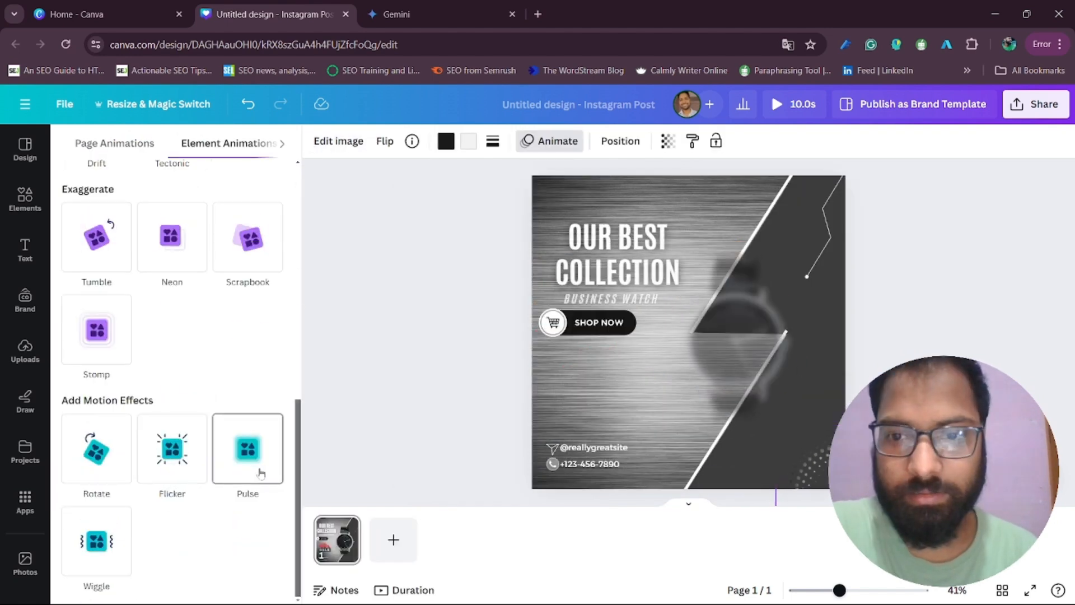
pyautogui.click(78, 468)
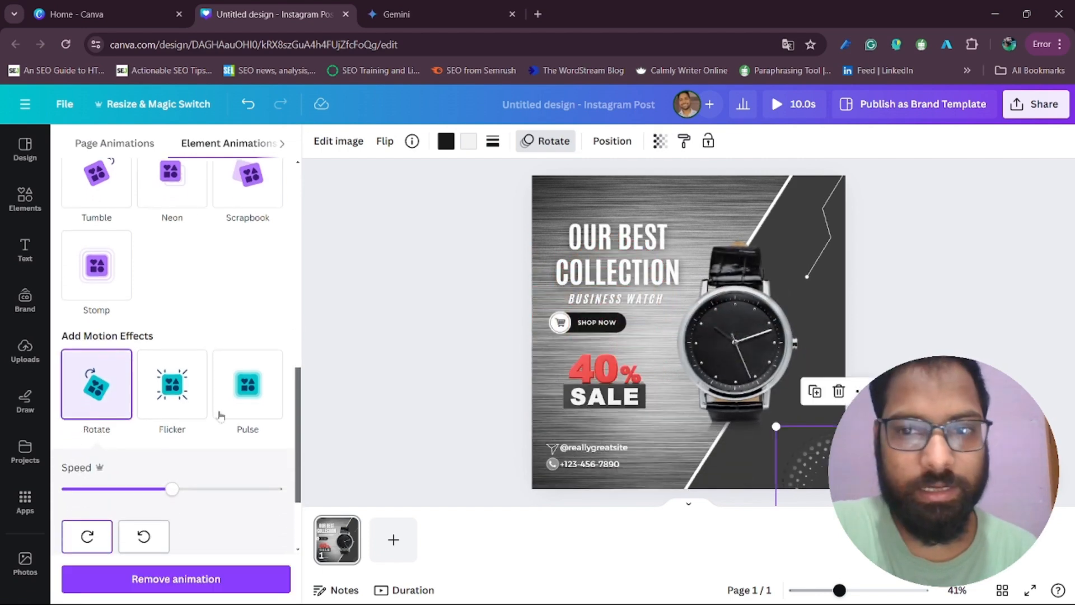
pyautogui.click(446, 424)
# Select the zigzag line, preview the Scrapbook, Flicker and other available animations on it, and deselect it without applying any
pyautogui.click(690, 271)
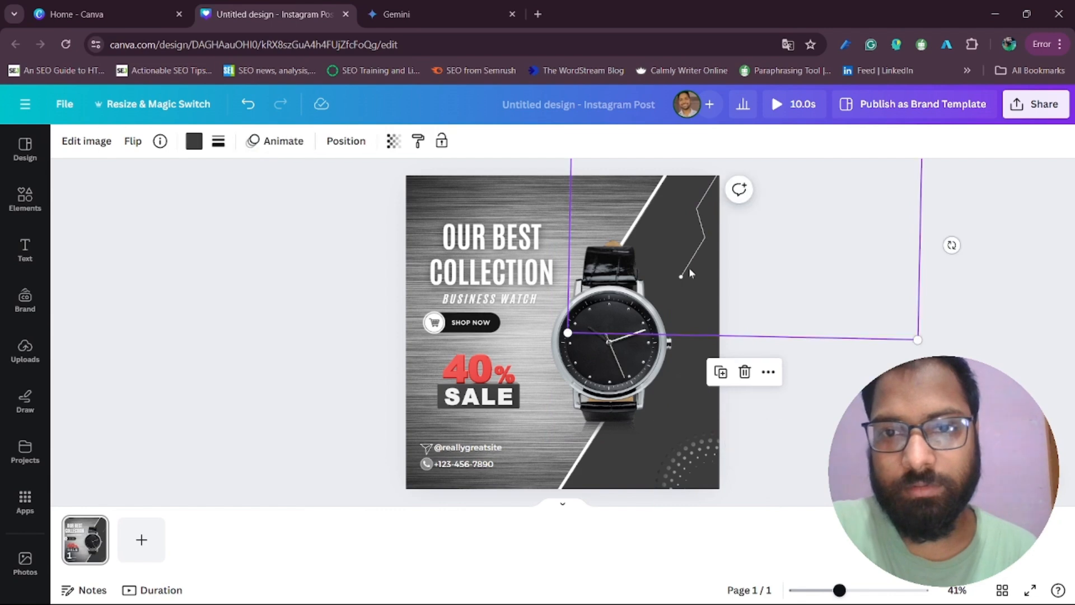
pyautogui.click(279, 147)
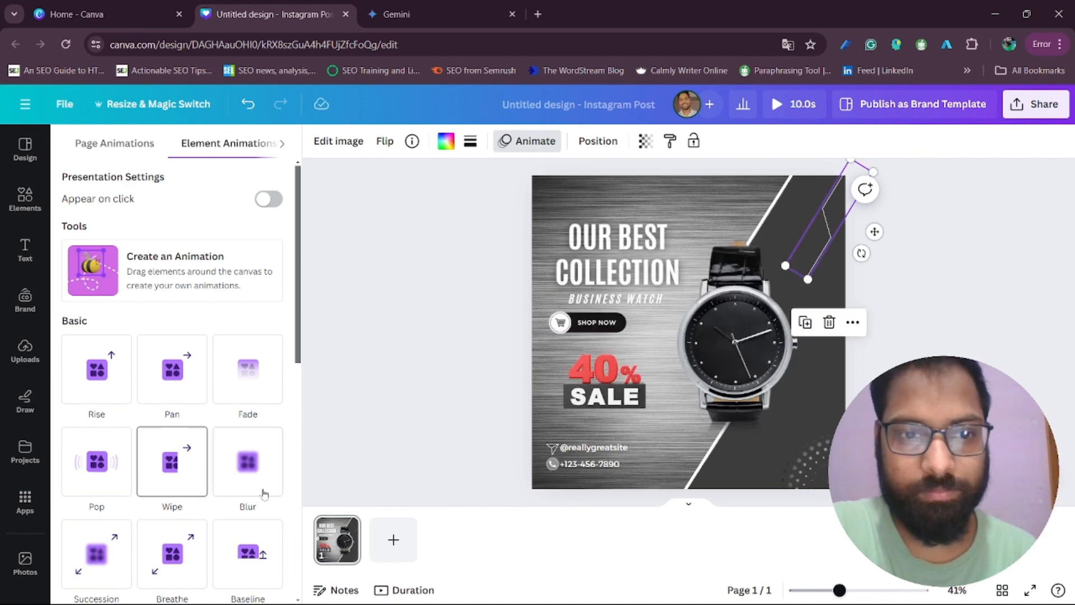
pyautogui.scroll(-5, 275, 506)
pyautogui.scroll(-2, 275, 506)
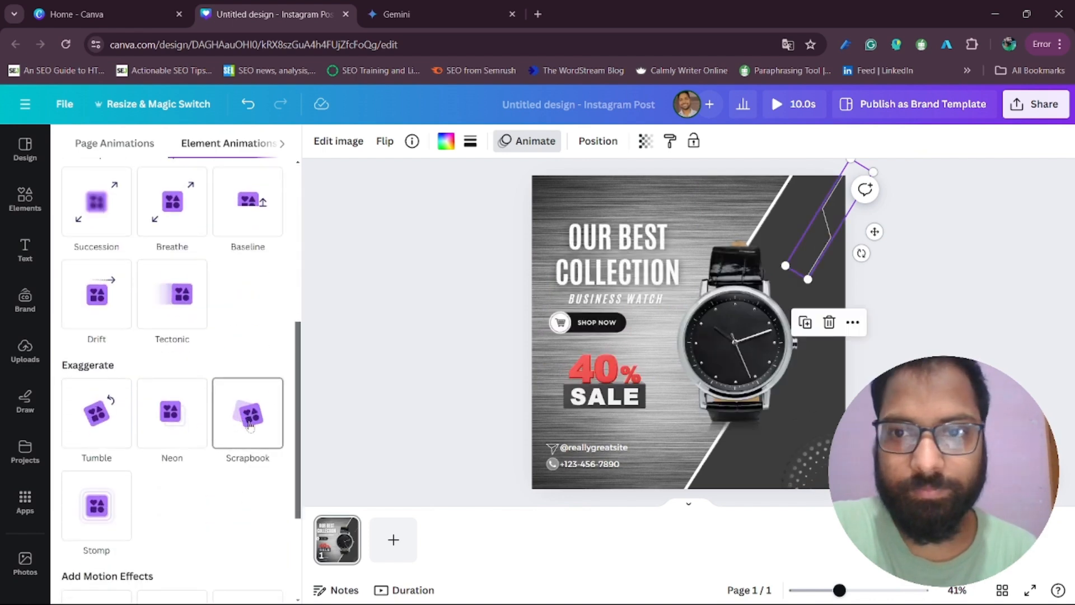
pyautogui.scroll(-3, 250, 426)
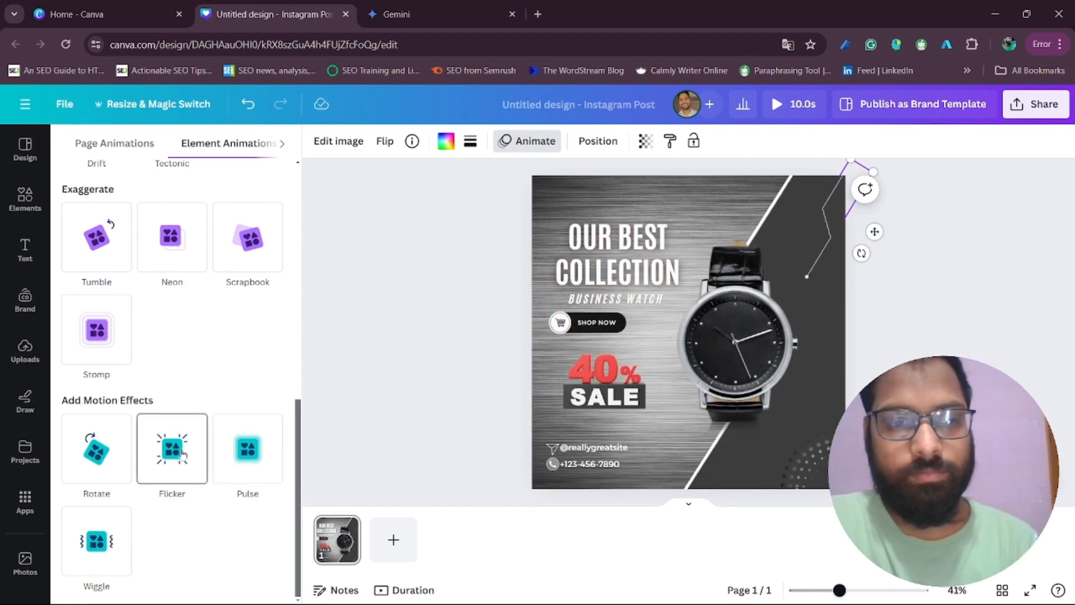
pyautogui.click(426, 402)
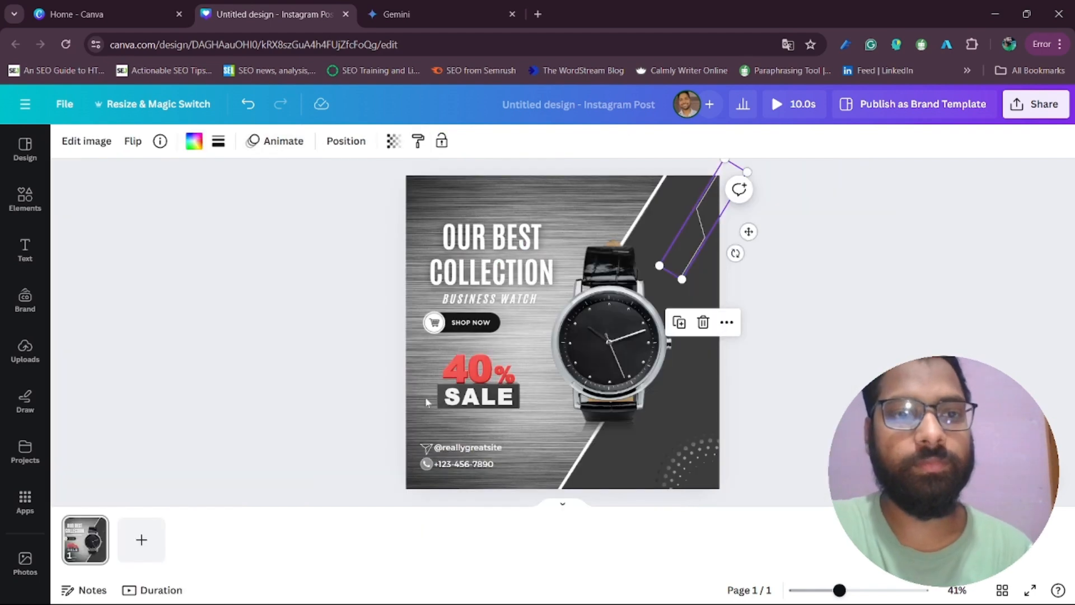
pyautogui.click(289, 390)
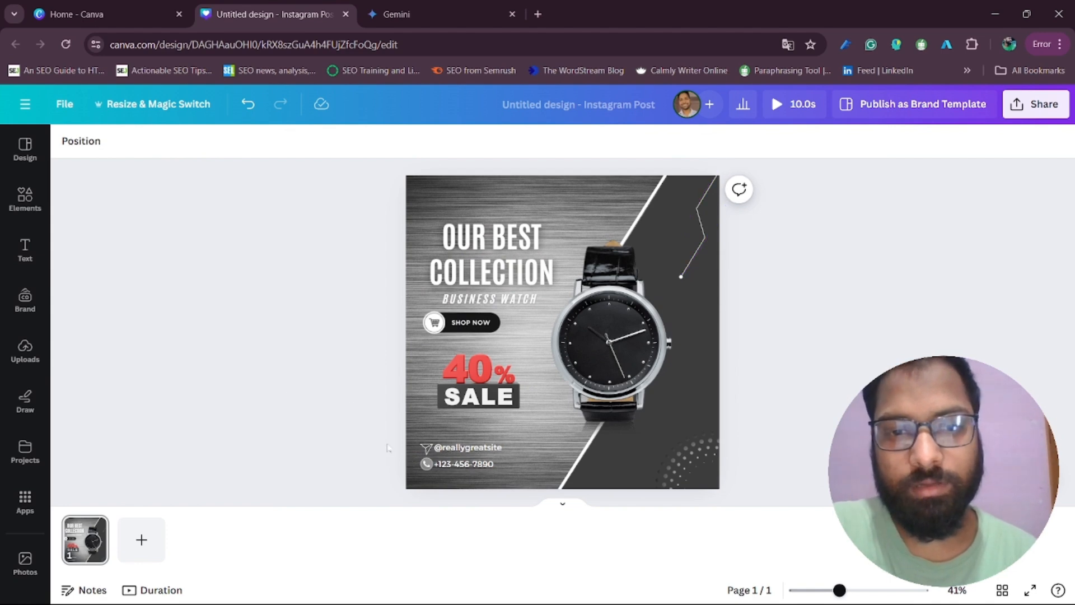
# Select the social handle and phone number lines with their icons and apply the Wipe animation on enter
pyautogui.moveTo(486, 470); pyautogui.dragTo(488, 469)
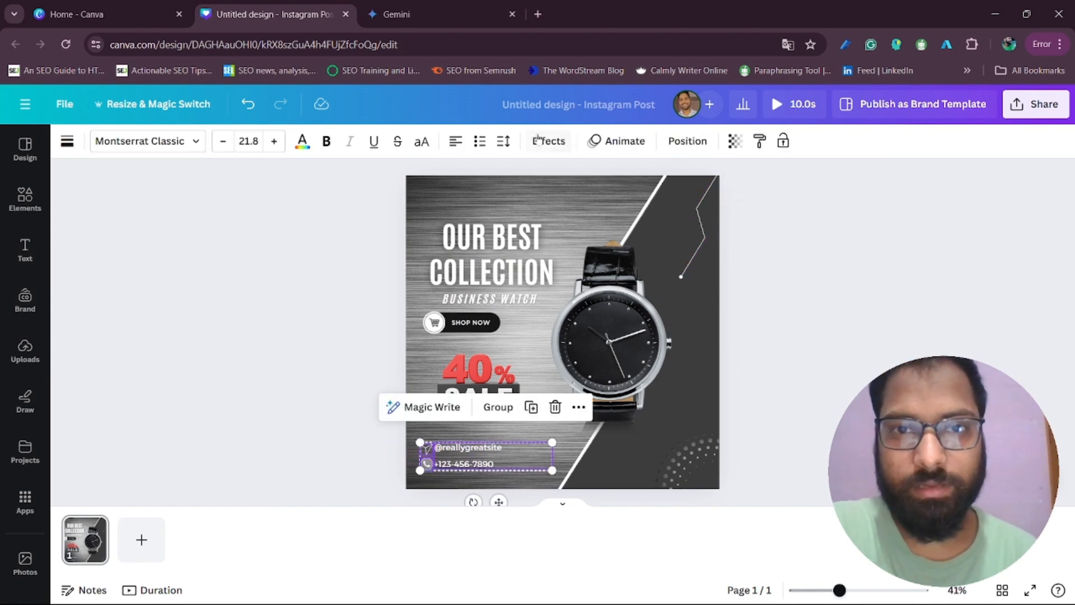
pyautogui.click(615, 141)
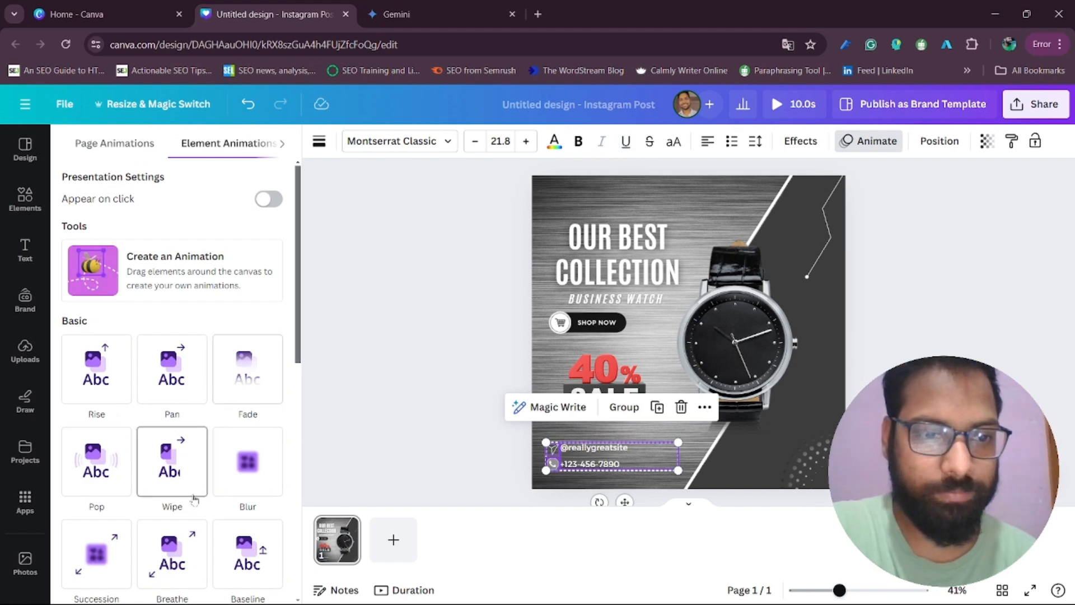
pyautogui.scroll(-5, 174, 392)
pyautogui.scroll(-3, 197, 457)
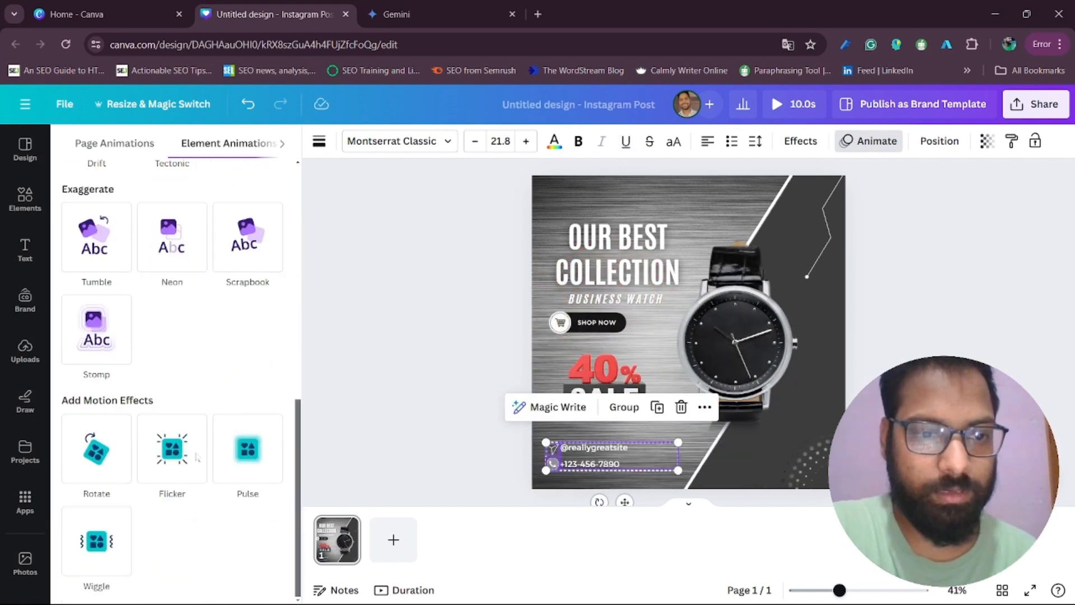
pyautogui.scroll(8, 202, 434)
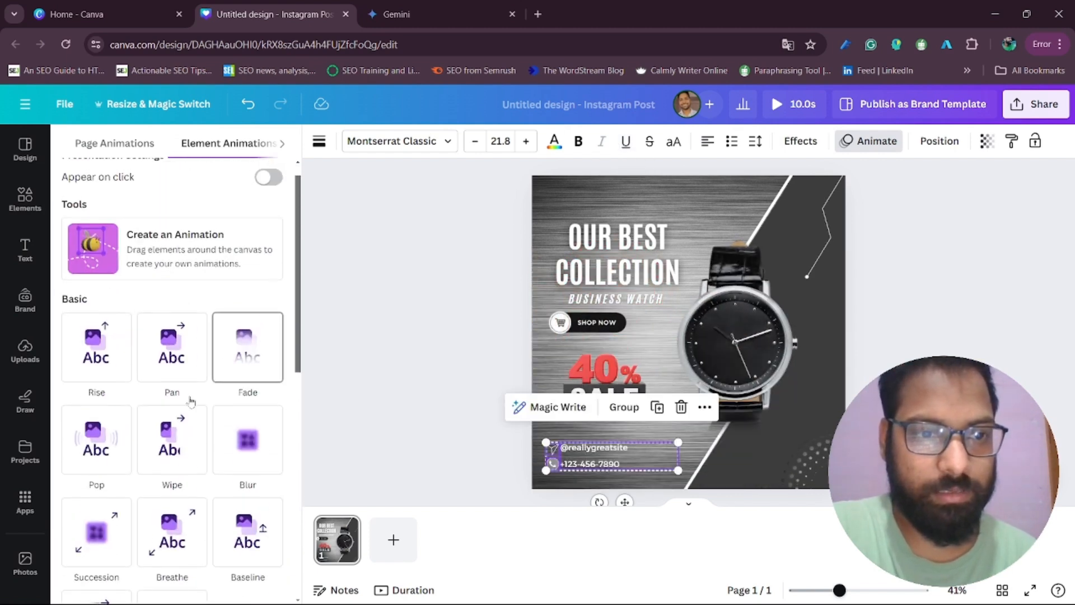
pyautogui.click(180, 455)
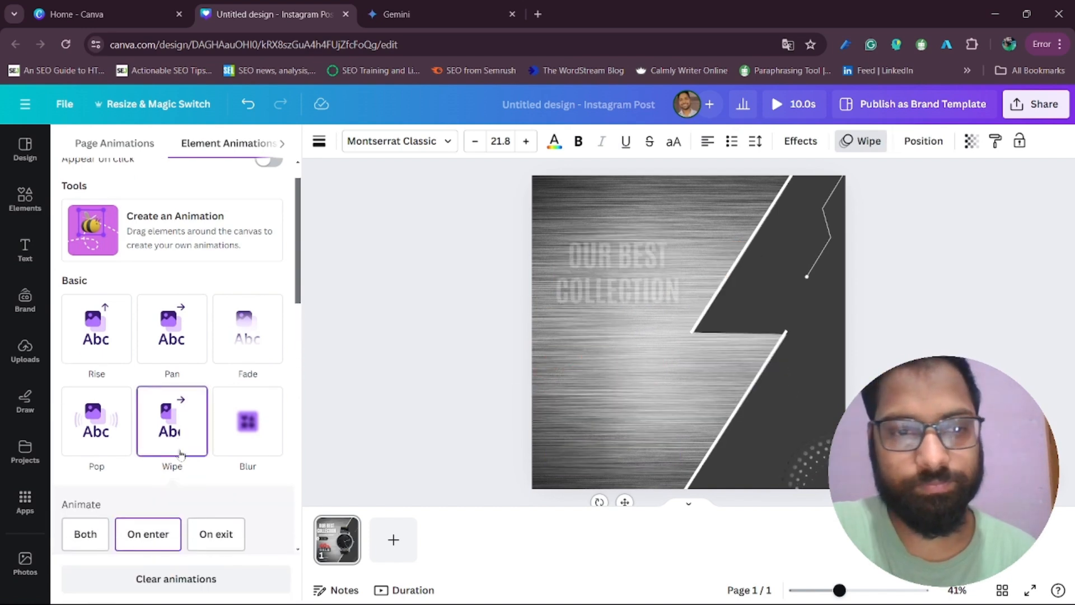
pyautogui.click(394, 357)
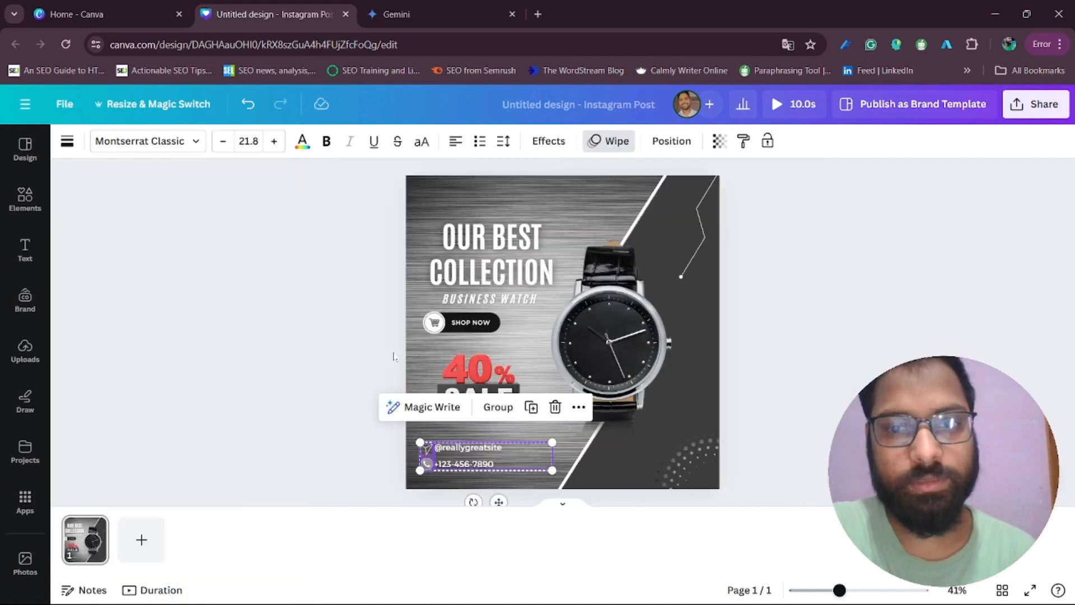
pyautogui.click(263, 368)
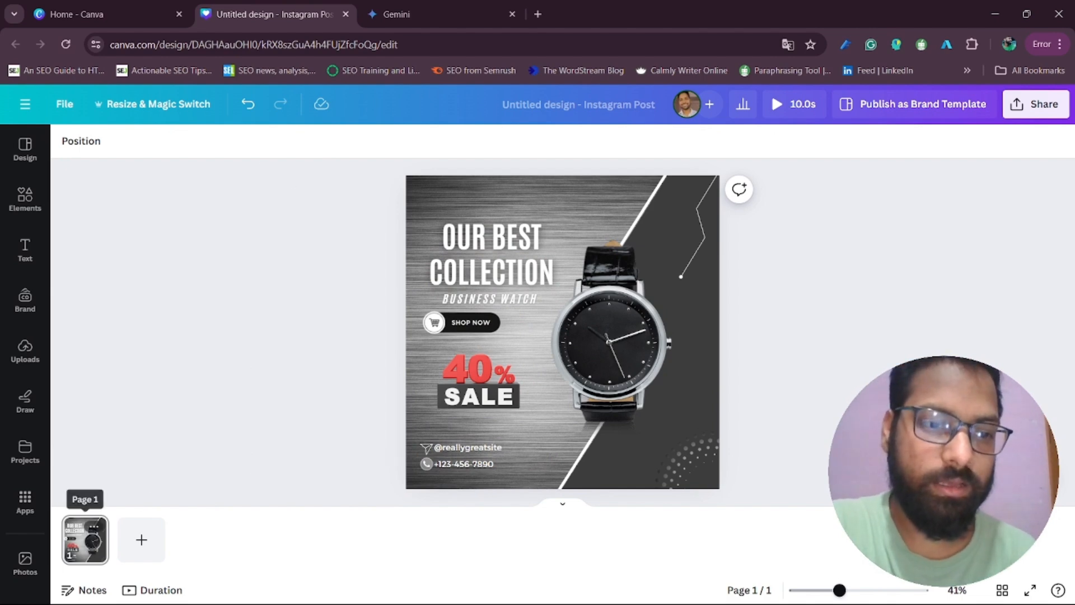
# Play the animated page in full screen to review all the element animations, and return to the editor
pyautogui.click(88, 539)
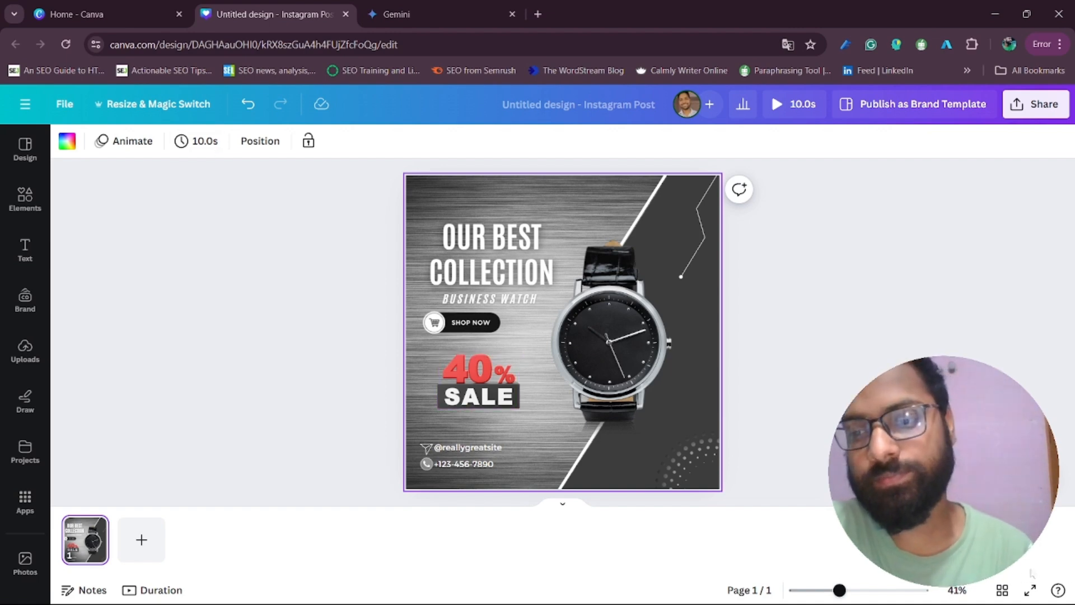
pyautogui.click(1031, 589)
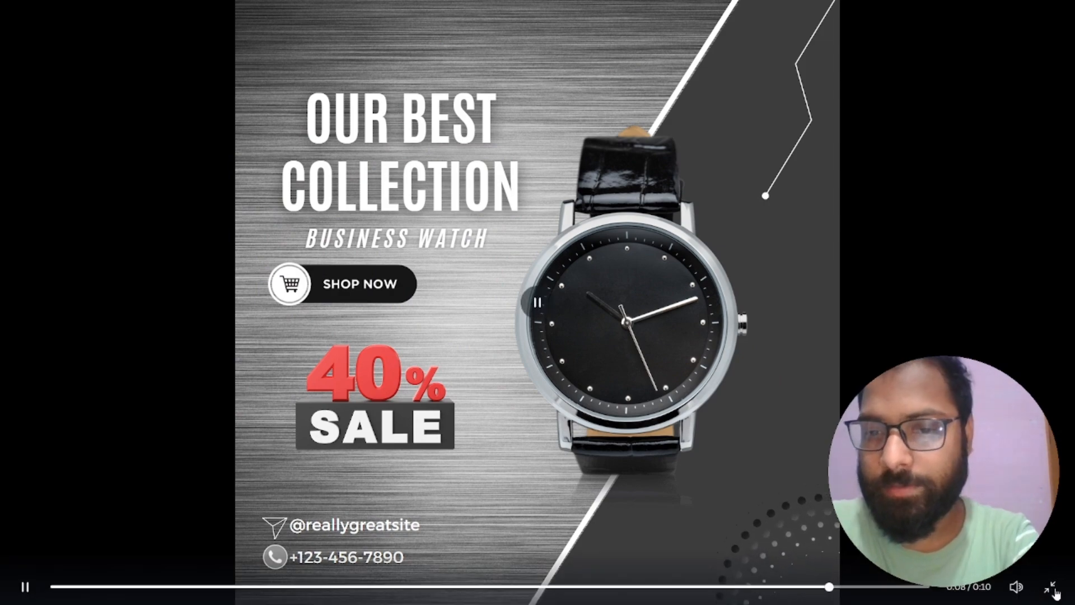
pyautogui.click(1055, 591)
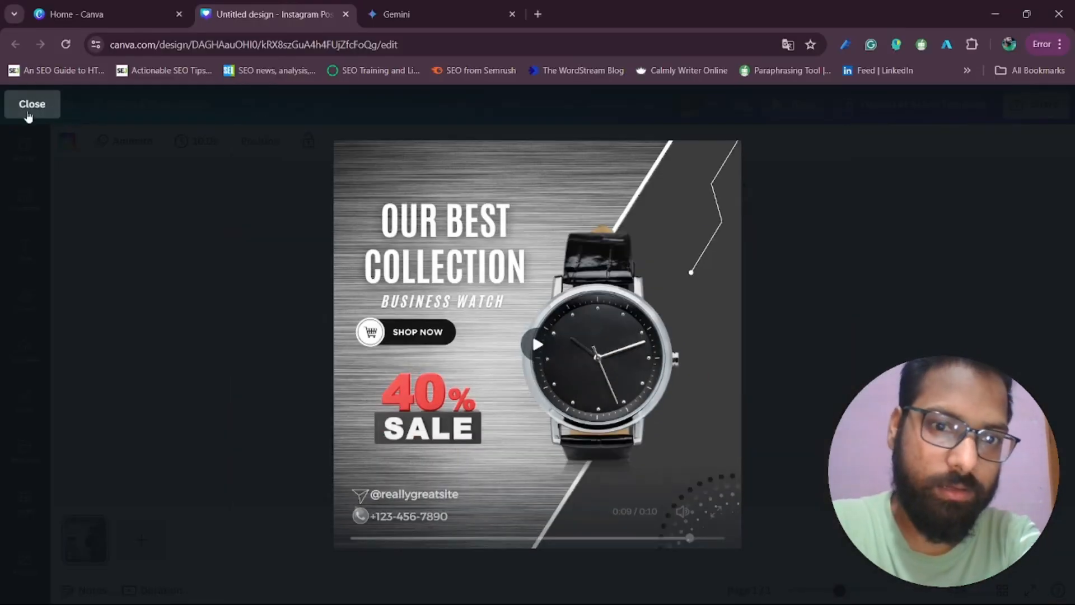
pyautogui.click(28, 115)
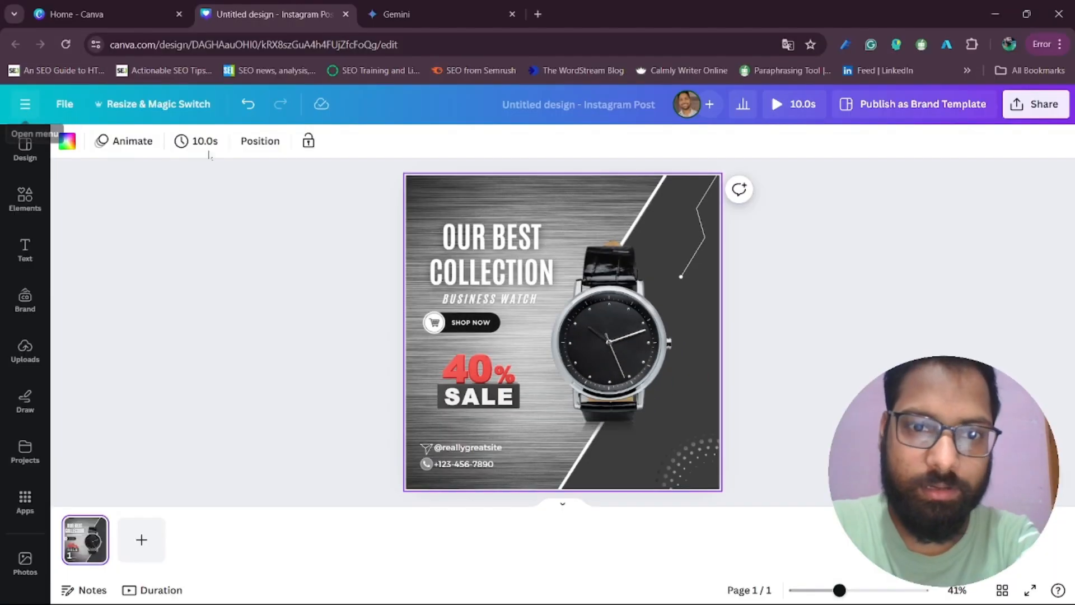
# Try a custom drawn animation with a looping path on the "OUR BEST COLLECTION" heading, and delete that path
pyautogui.click(504, 260)
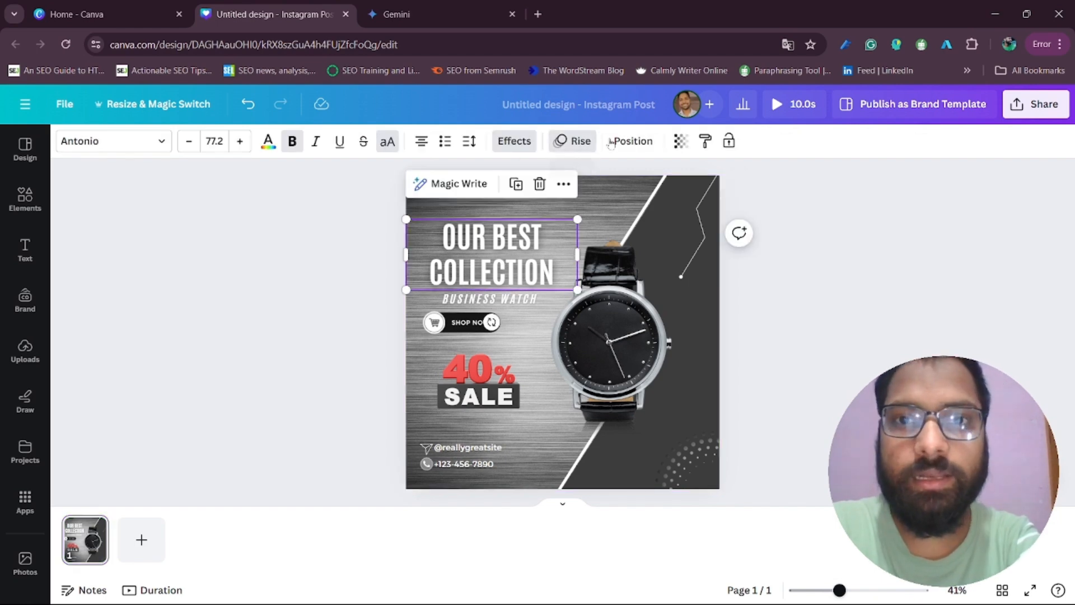
pyautogui.click(572, 140)
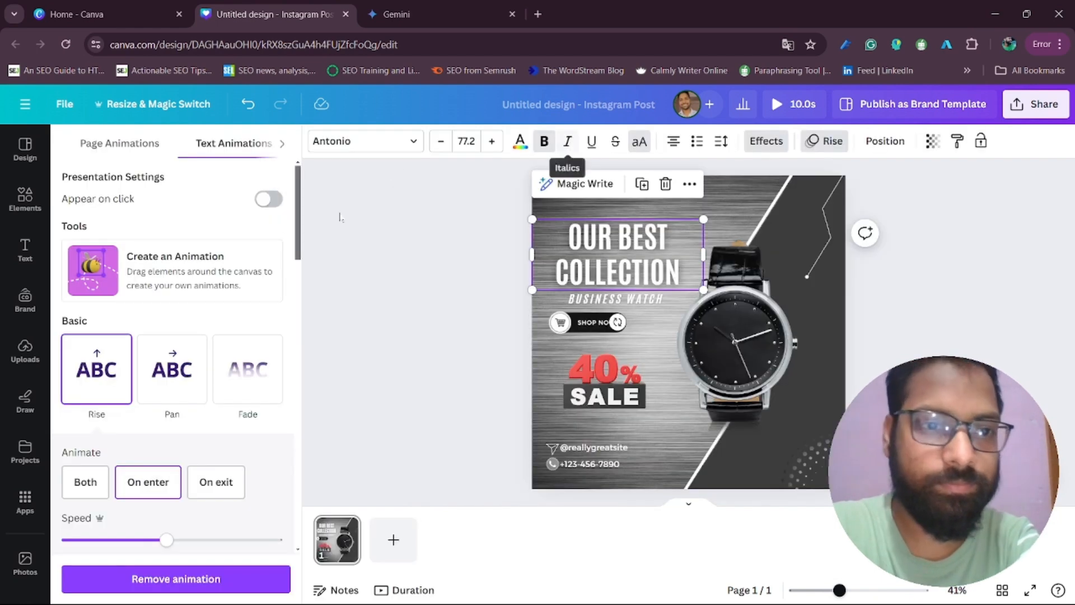
pyautogui.scroll(-1, 175, 250)
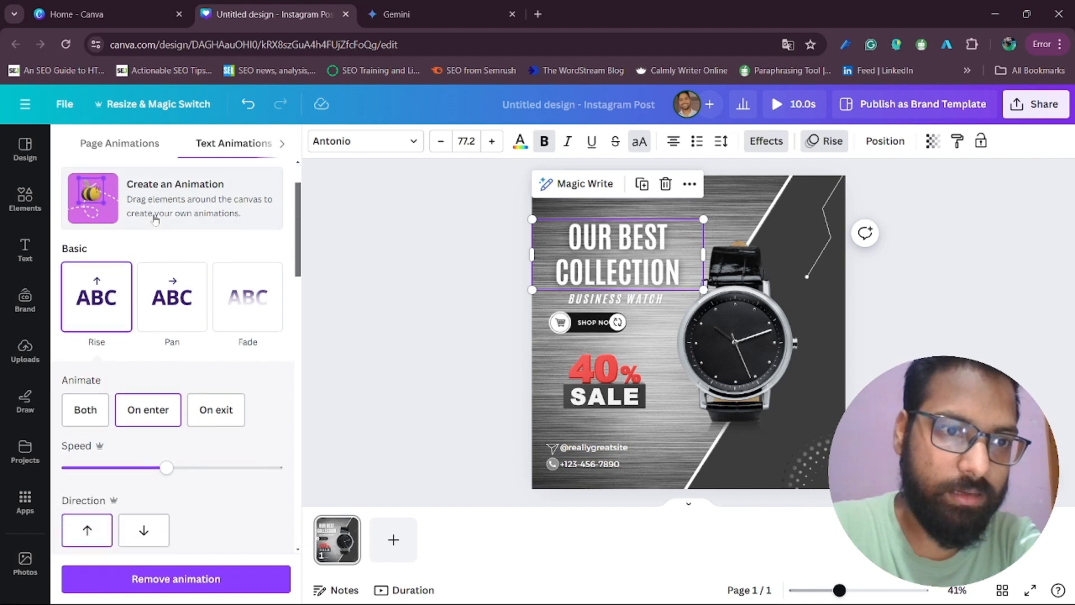
pyautogui.scroll(1, 191, 275)
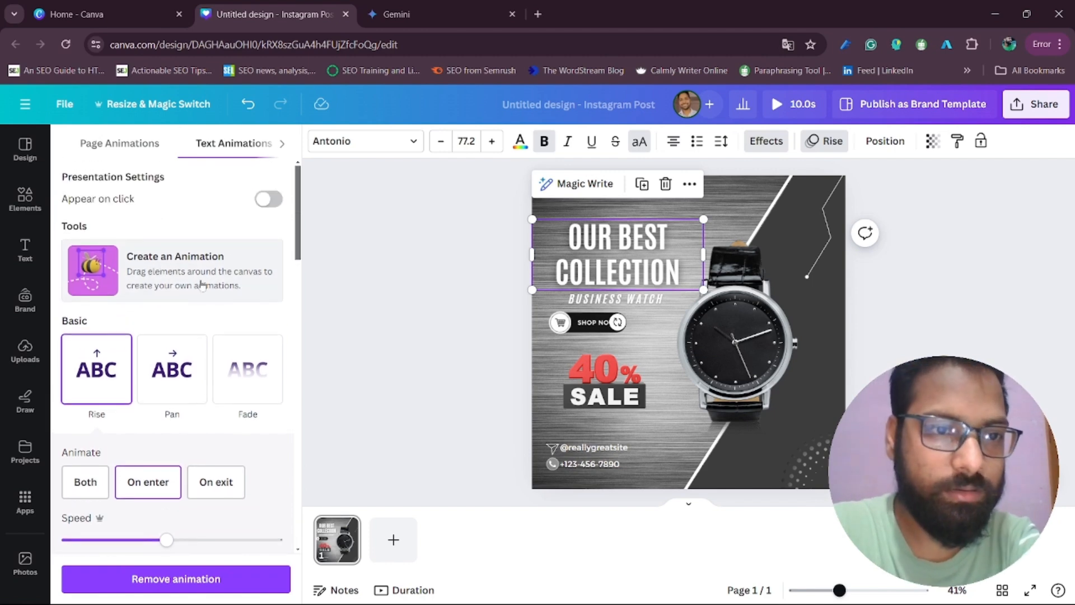
pyautogui.click(161, 276)
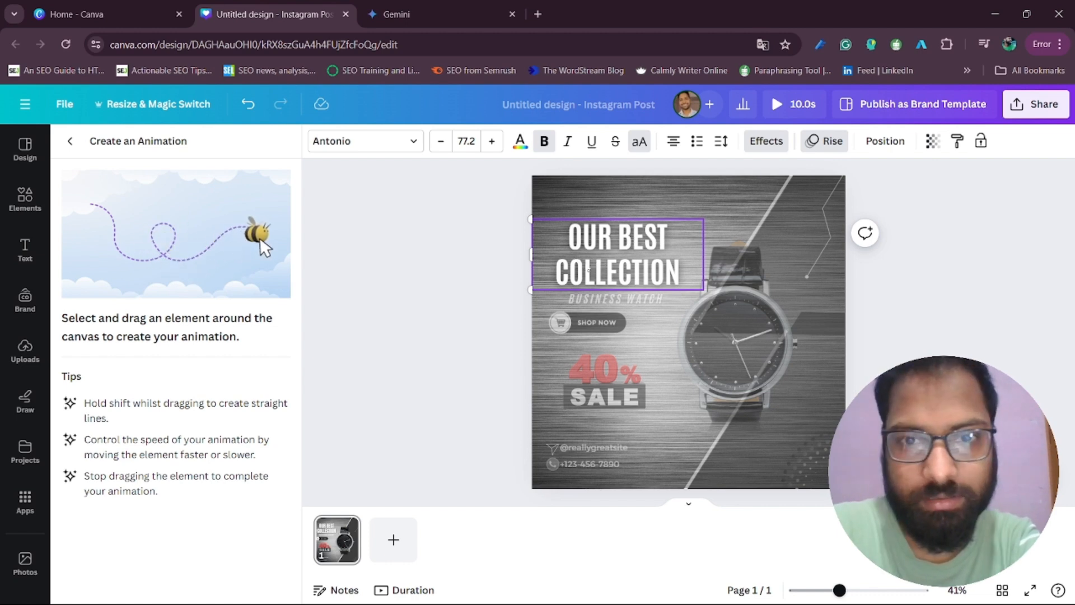
pyautogui.moveTo(605, 250)
pyautogui.mouseDown()
pyautogui.moveTo(591, 219)
pyautogui.moveTo(628, 209)
pyautogui.moveTo(643, 217)
pyautogui.moveTo(657, 256)
pyautogui.moveTo(700, 258)
pyautogui.moveTo(696, 201)
pyautogui.moveTo(579, 218)
pyautogui.moveTo(560, 239)
pyautogui.moveTo(613, 263)
pyautogui.mouseUp()
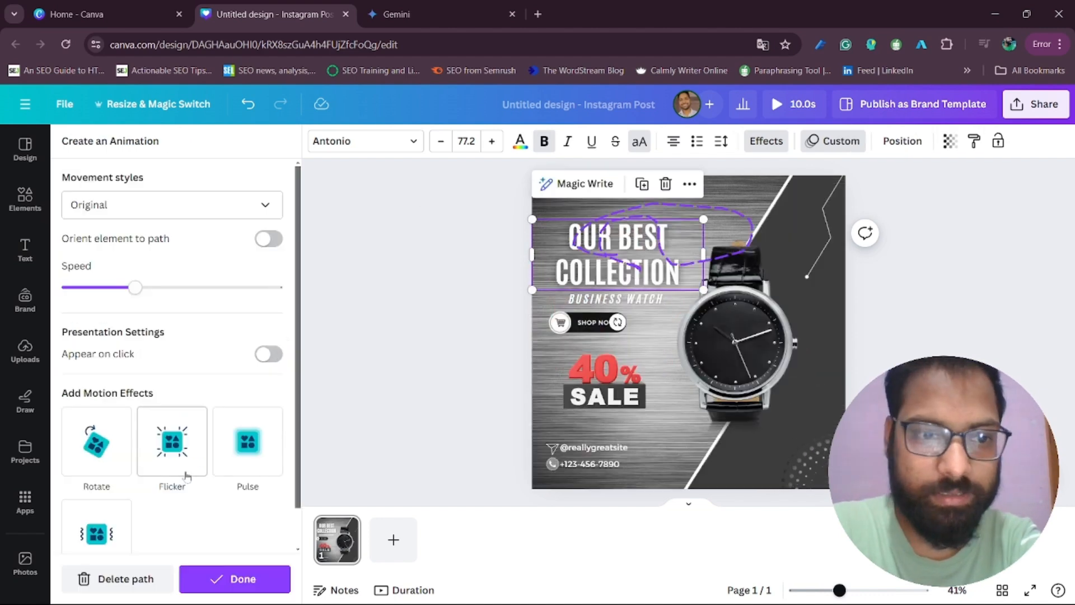
pyautogui.click(115, 578)
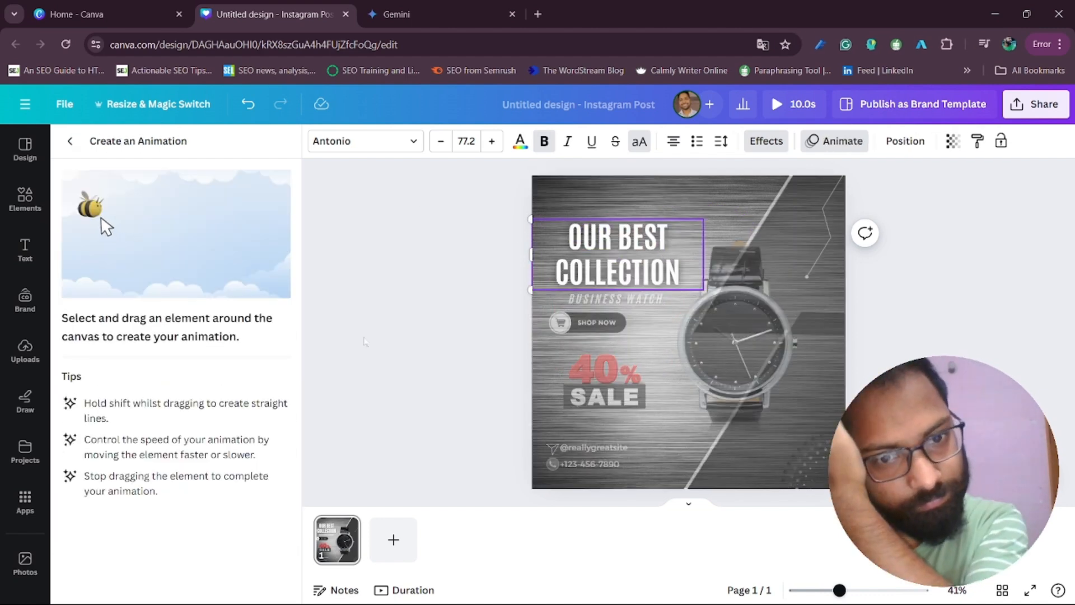
pyautogui.click(392, 368)
# Create a custom animation for the watch photo along a freehand path looping up toward the zigzag line and back down
pyautogui.click(625, 341)
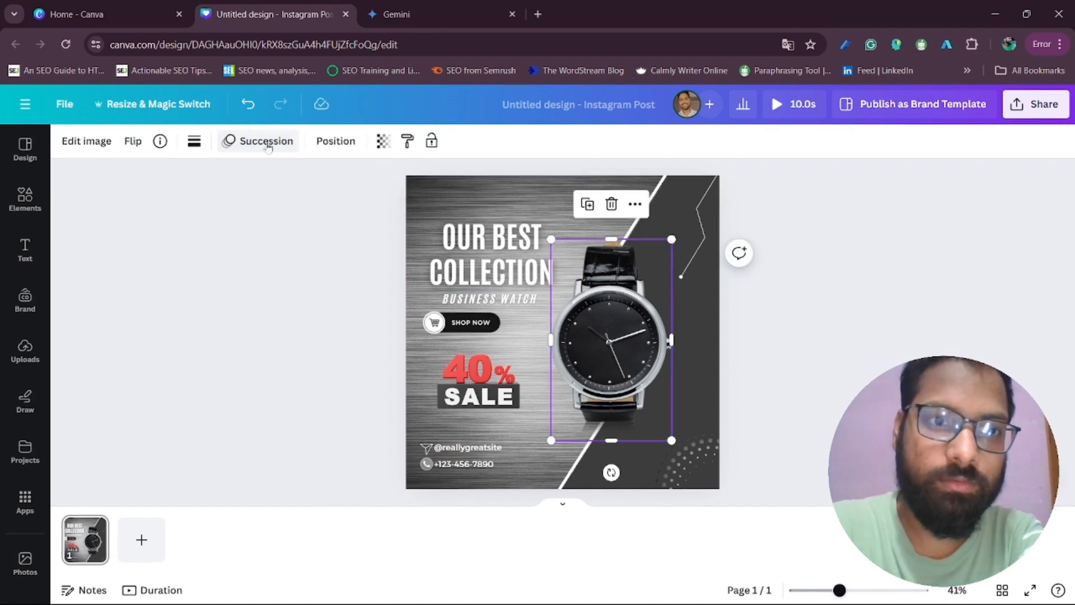
pyautogui.click(272, 146)
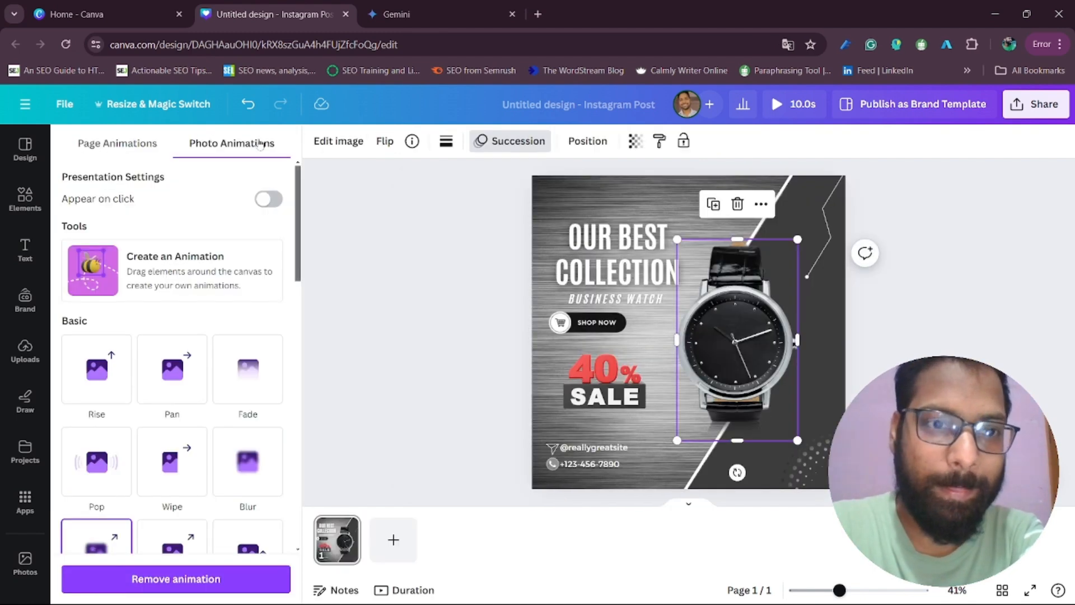
pyautogui.click(183, 269)
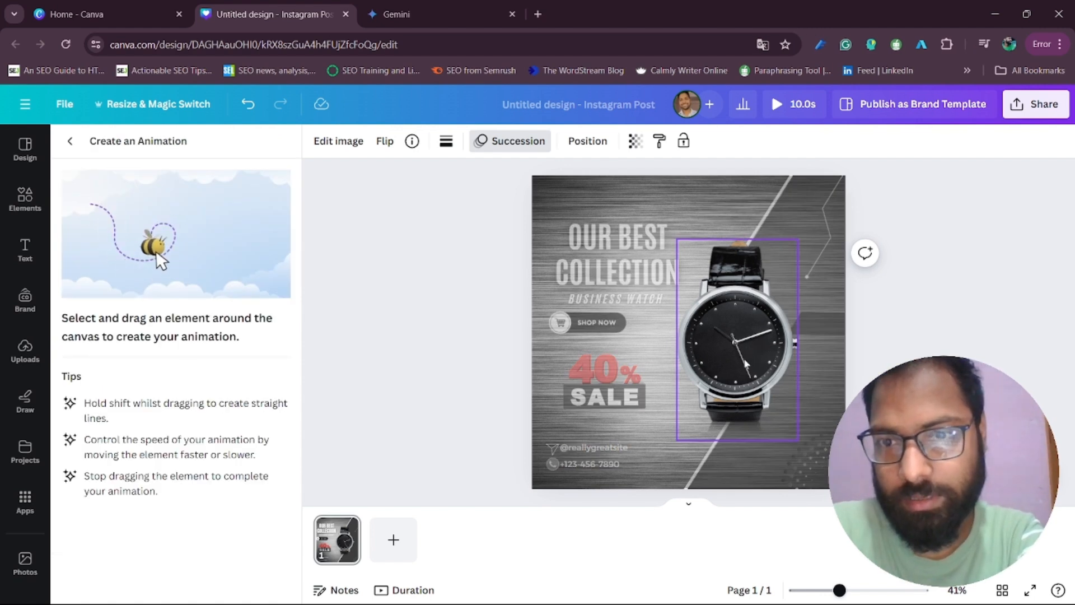
pyautogui.moveTo(750, 356); pyautogui.dragTo(805, 287)
pyautogui.moveTo(799, 351); pyautogui.dragTo(748, 409)
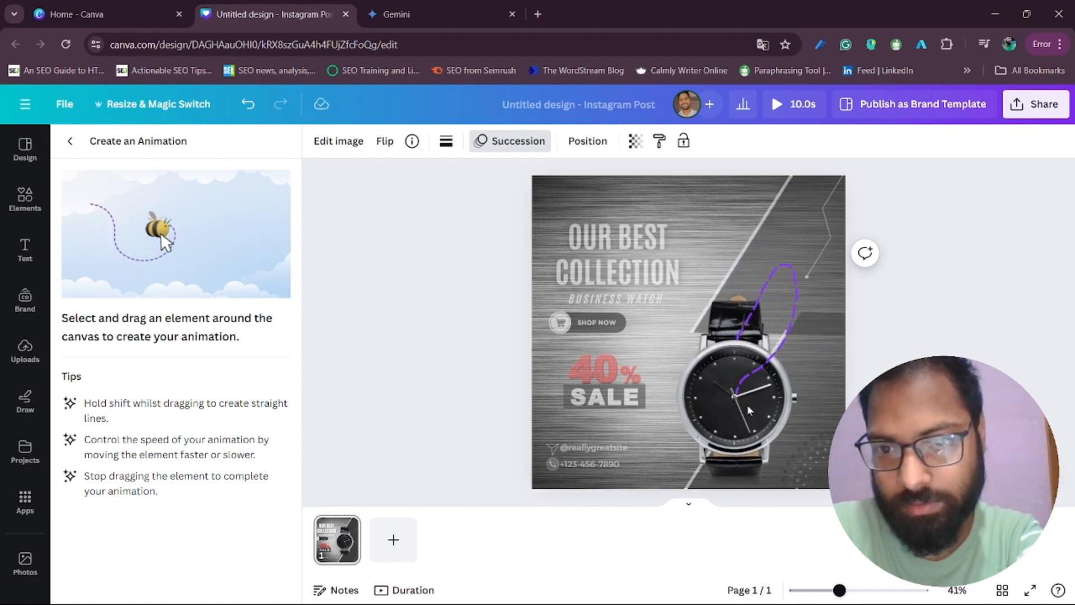
pyautogui.moveTo(748, 408); pyautogui.dragTo(748, 408)
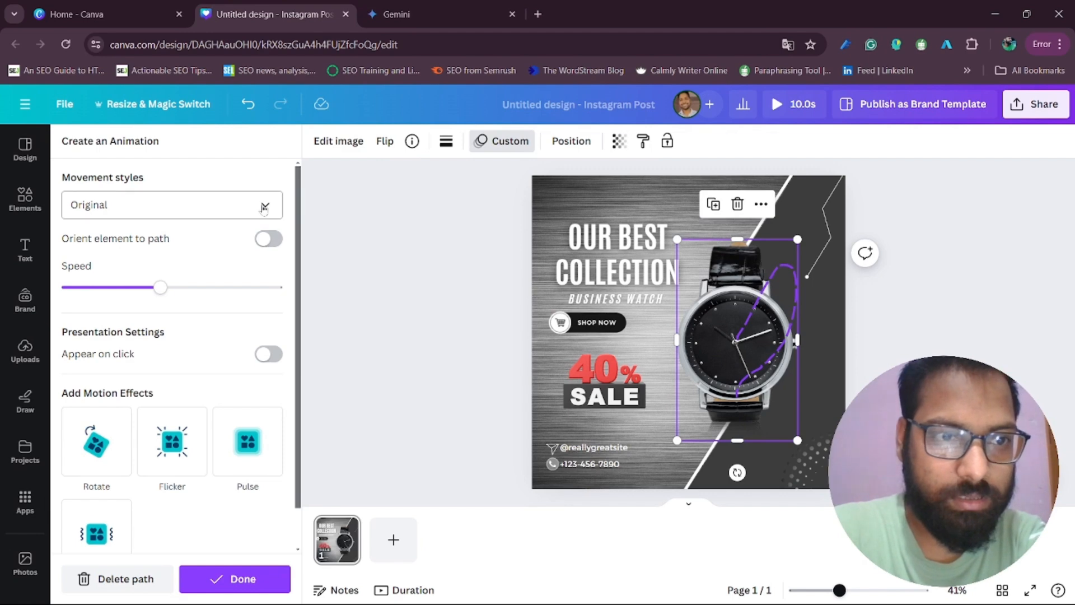
# Raise the speed of the watch photo's path to about three quarters and set its movement style to Smooth
pyautogui.moveTo(160, 288); pyautogui.dragTo(274, 288)
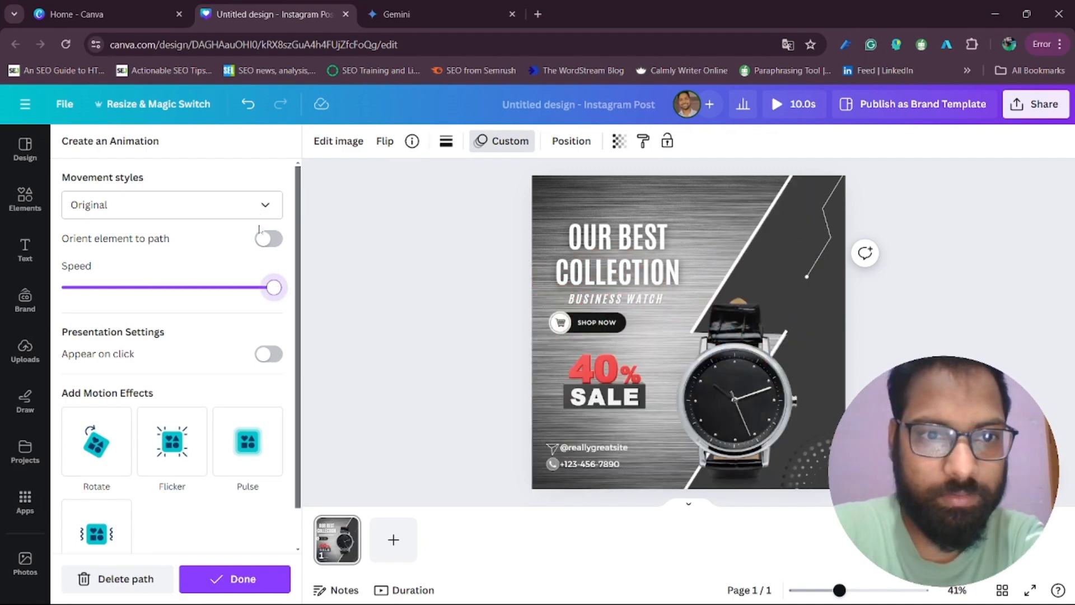
pyautogui.moveTo(273, 288); pyautogui.dragTo(224, 288)
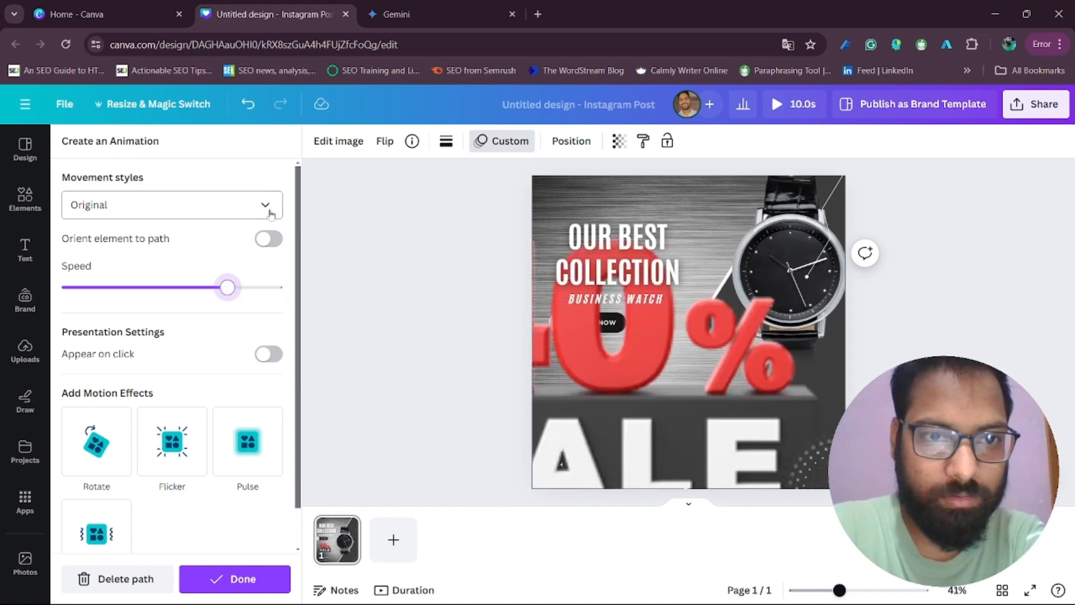
pyautogui.click(267, 209)
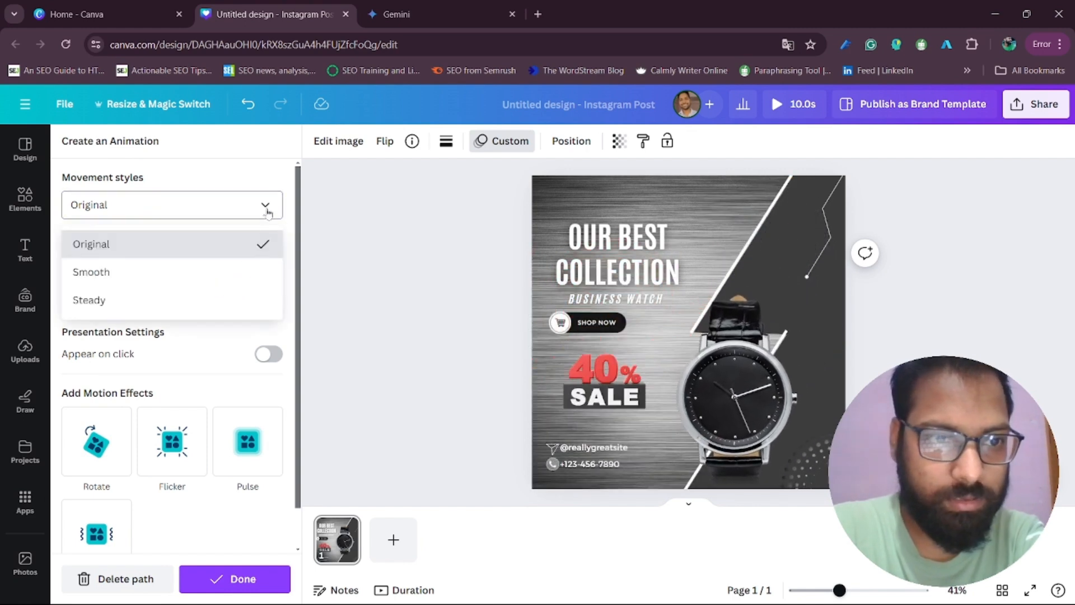
pyautogui.click(132, 274)
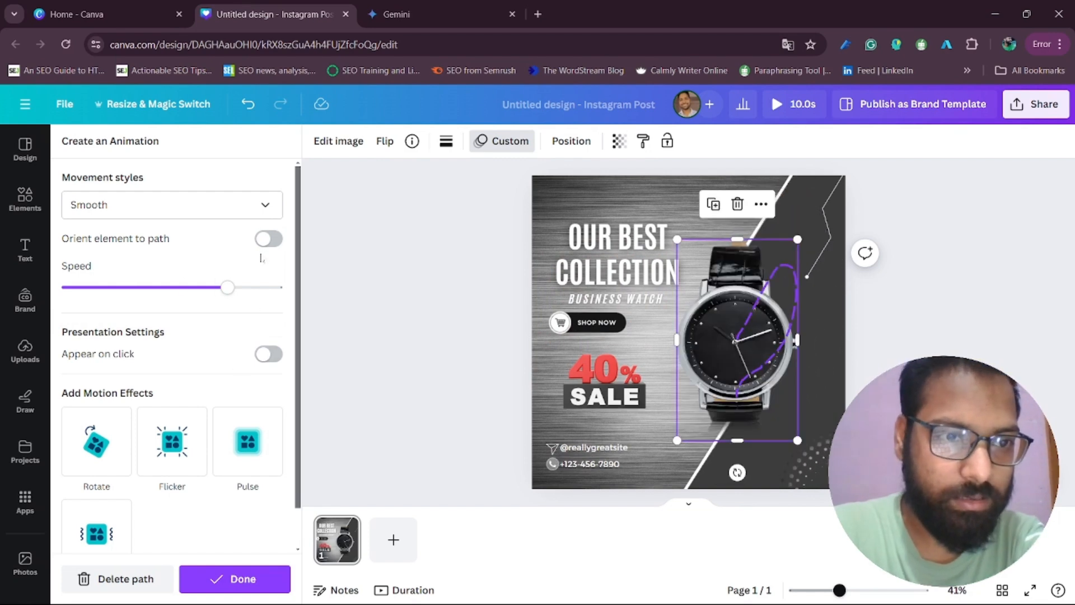
# Orient the watch photo to its path, change the movement style to Steady, and finish the custom animation
pyautogui.click(270, 241)
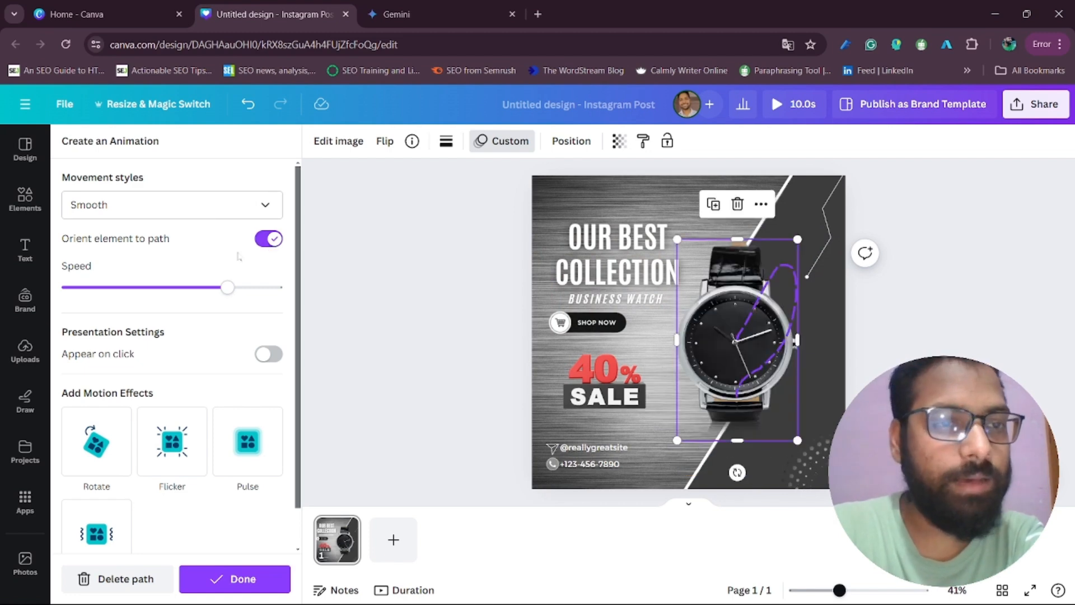
pyautogui.click(266, 205)
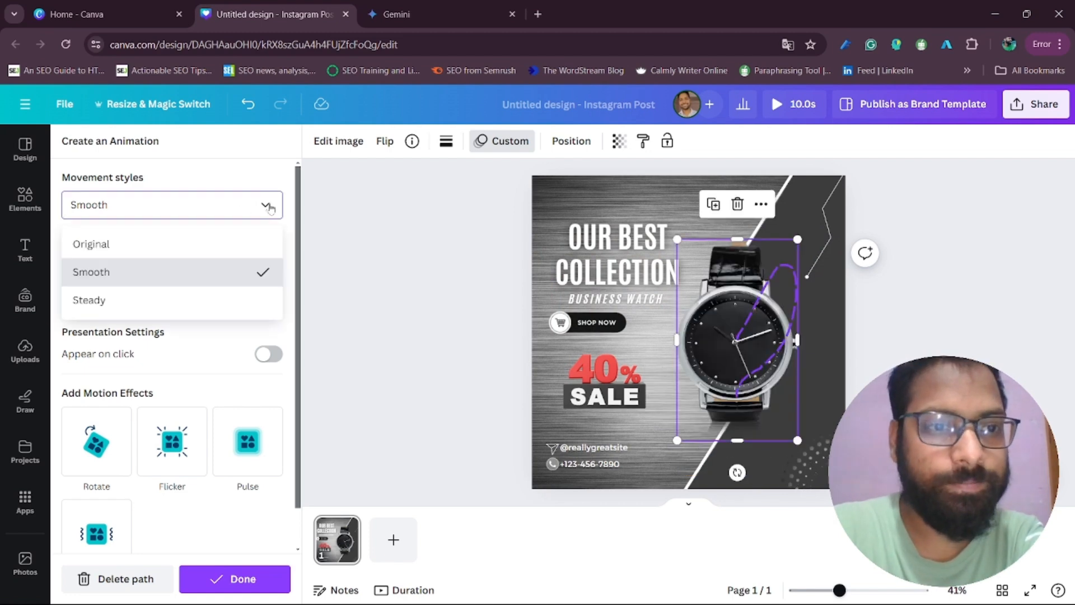
pyautogui.click(121, 303)
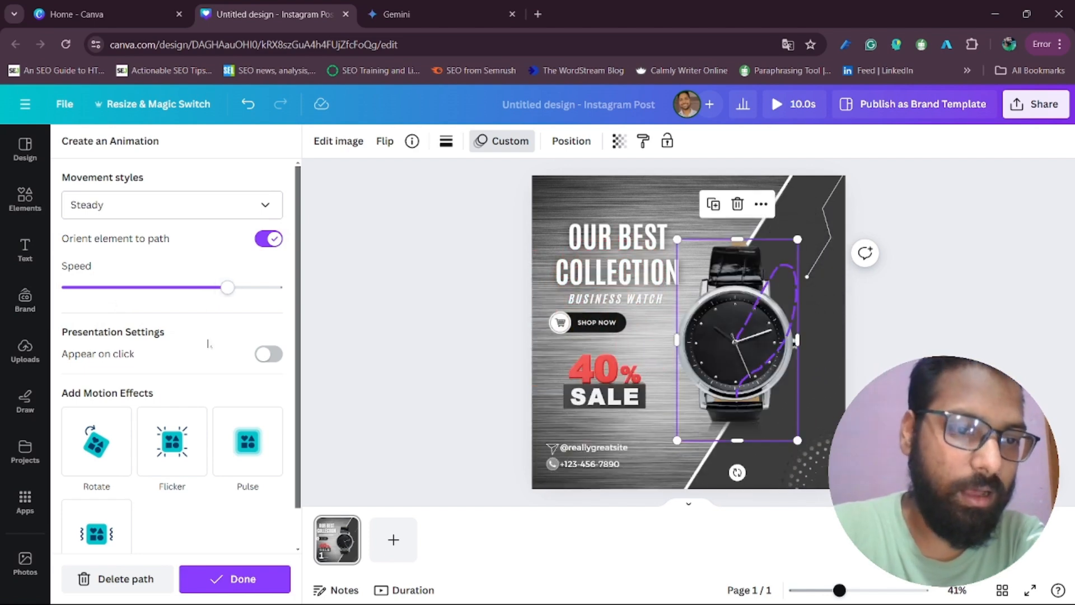
pyautogui.scroll(-1, 209, 370)
pyautogui.click(231, 578)
pyautogui.click(296, 364)
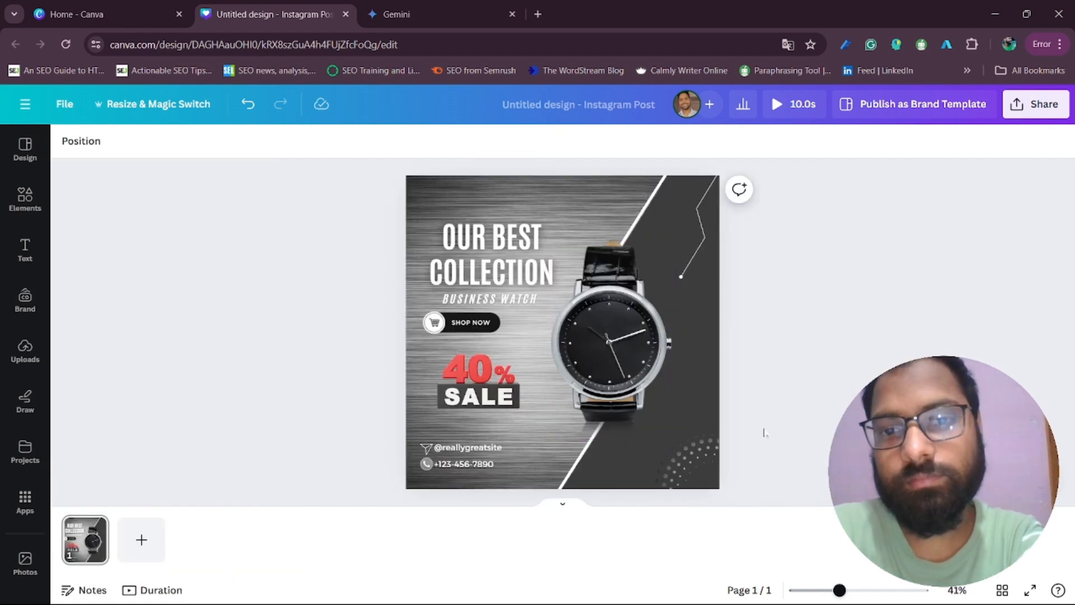
# Play the page in full screen to review the watch's path animation, and return to the editor
pyautogui.moveTo(1028, 603)
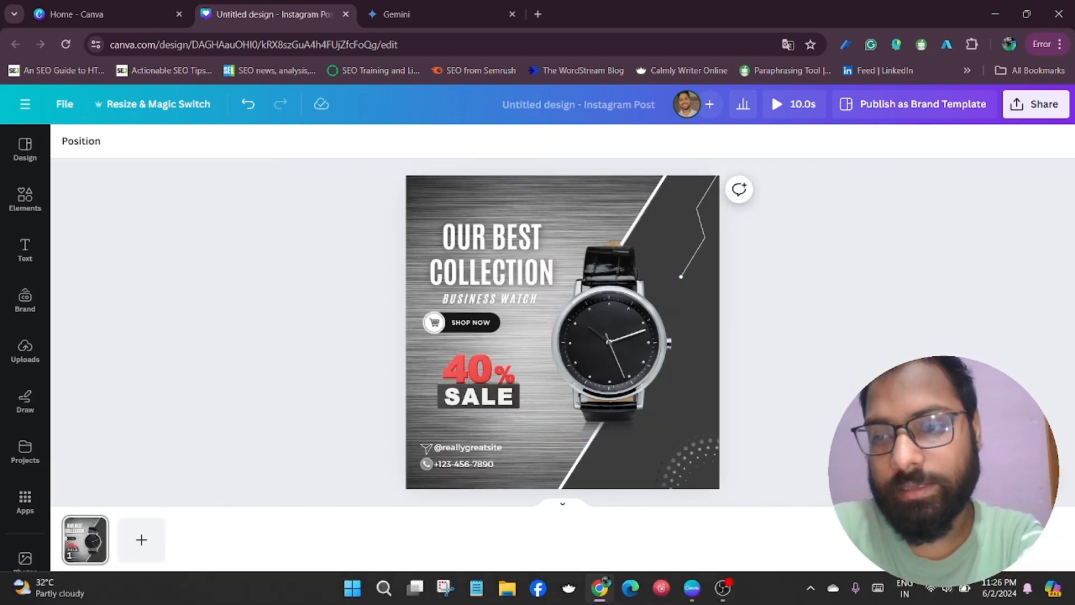
pyautogui.click(1028, 587)
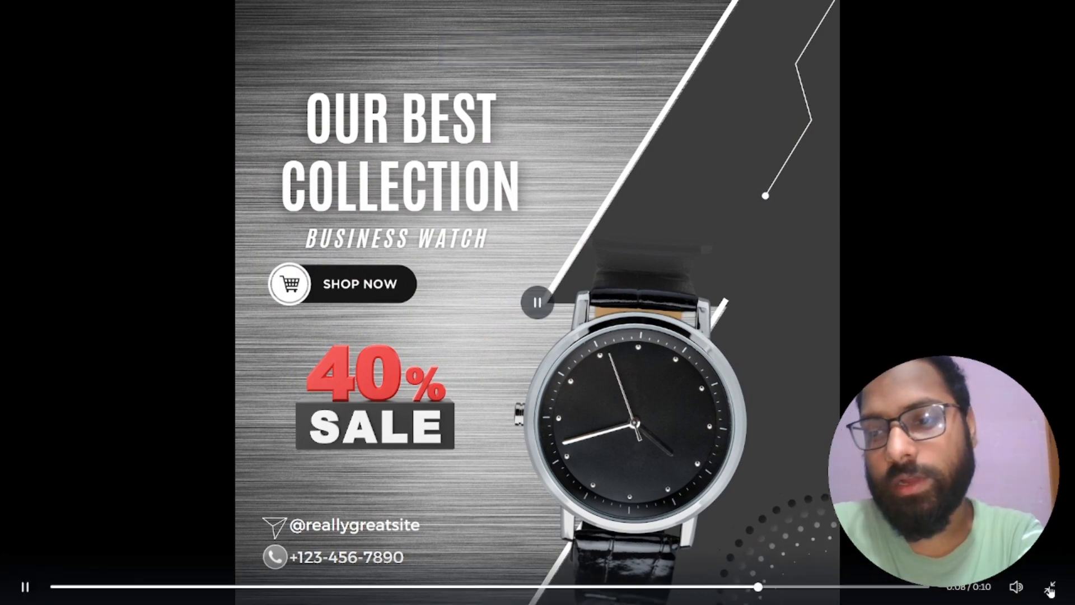
pyautogui.click(1050, 585)
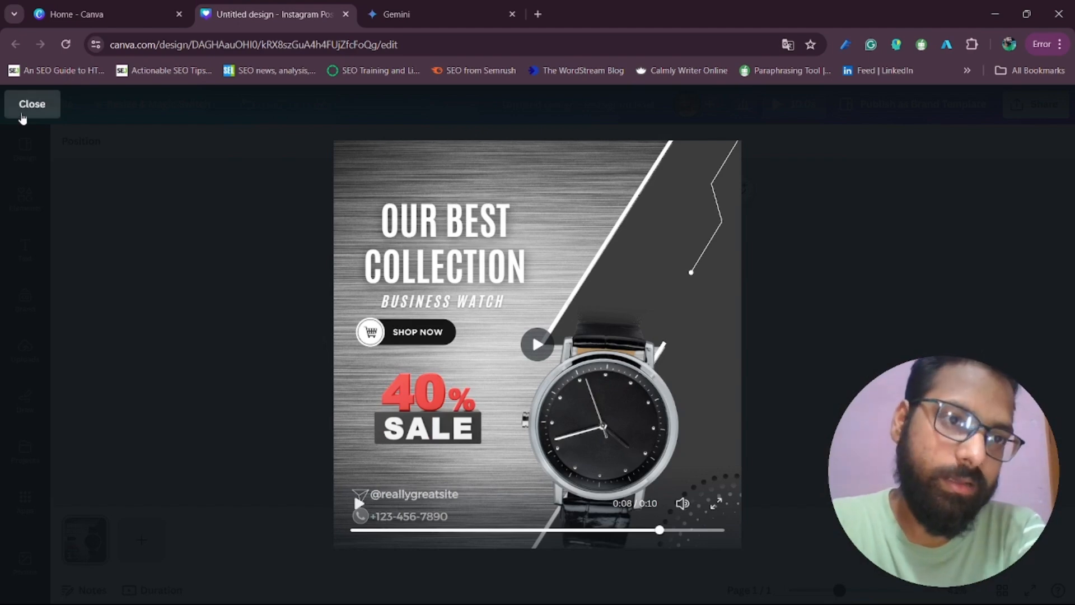
pyautogui.click(22, 115)
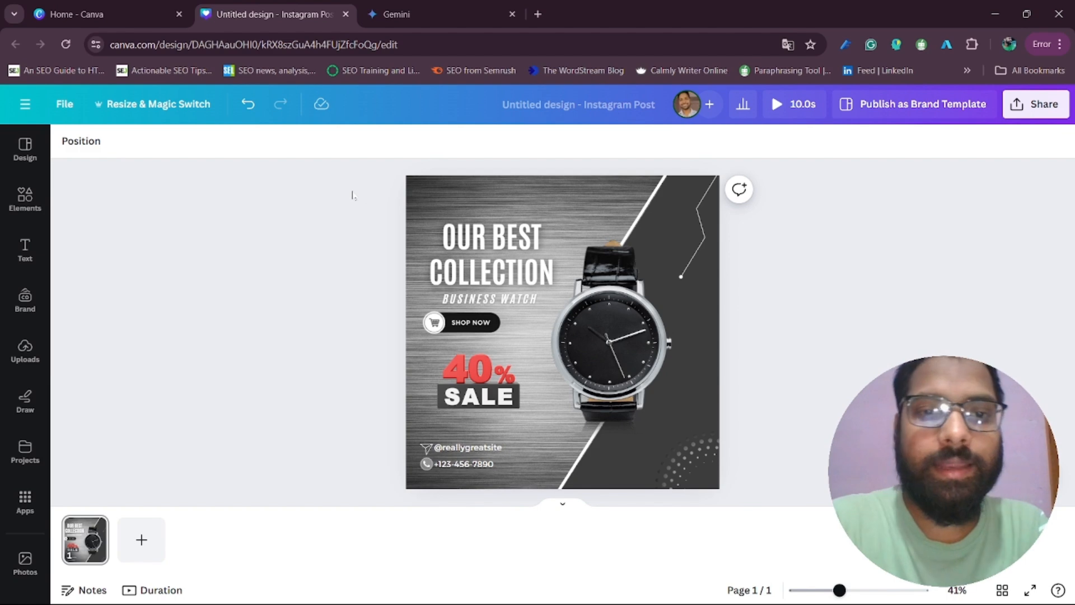
# Select all elements on the page and clear their animations
pyautogui.moveTo(351, 195); pyautogui.dragTo(765, 513)
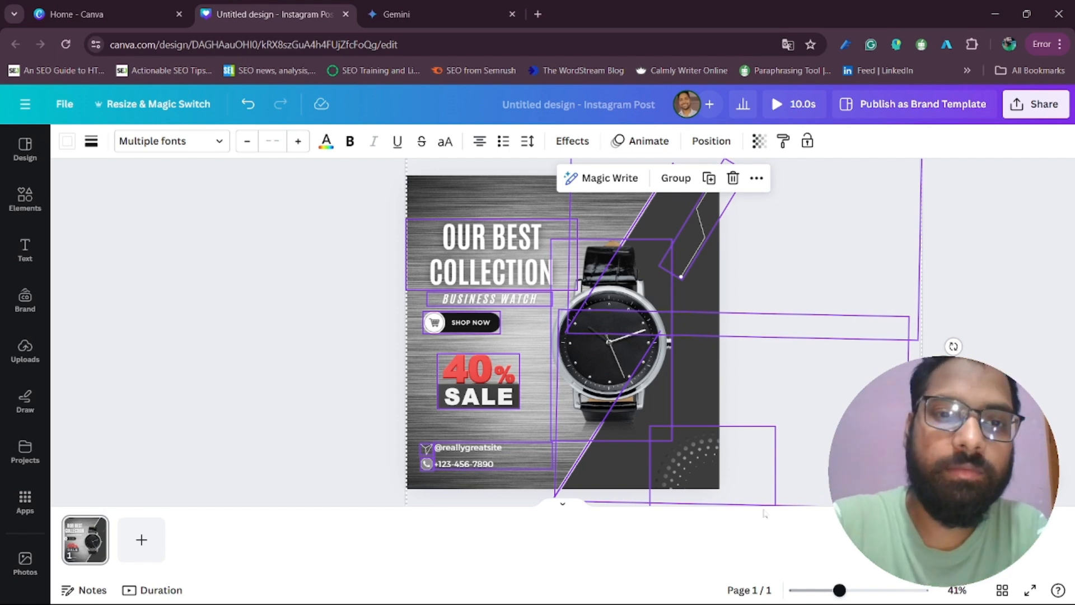
pyautogui.click(319, 317)
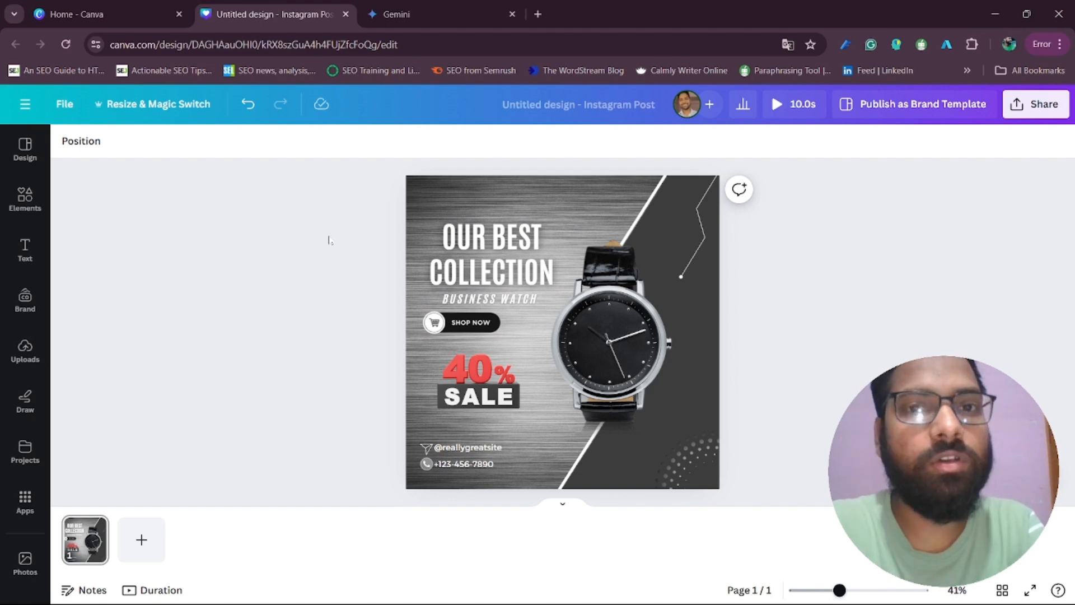
pyautogui.moveTo(370, 184); pyautogui.dragTo(761, 517)
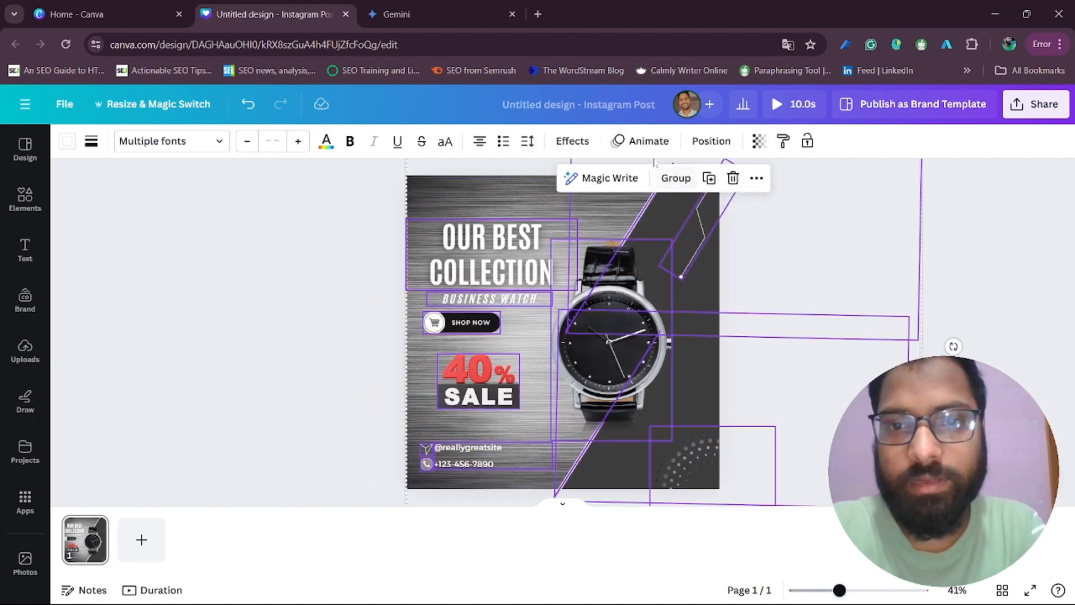
pyautogui.click(621, 140)
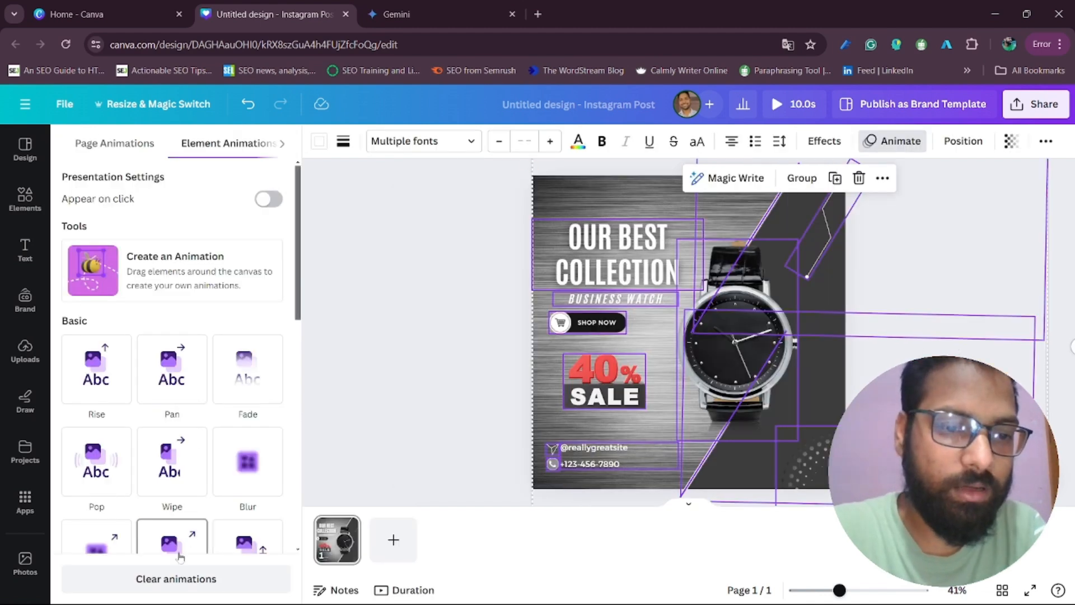
pyautogui.click(168, 578)
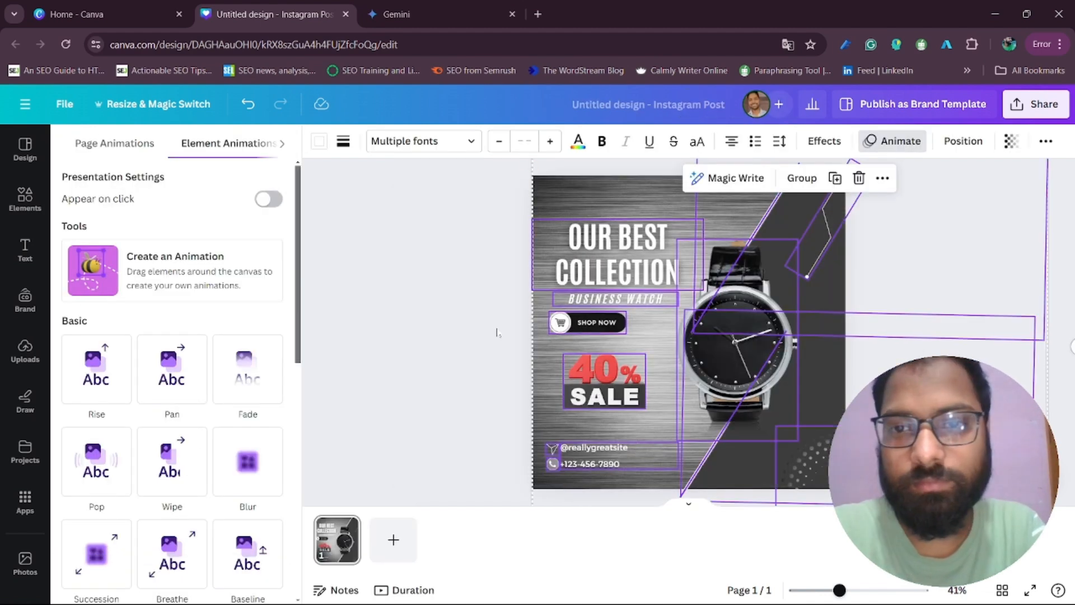
pyautogui.scroll(-10, 168, 392)
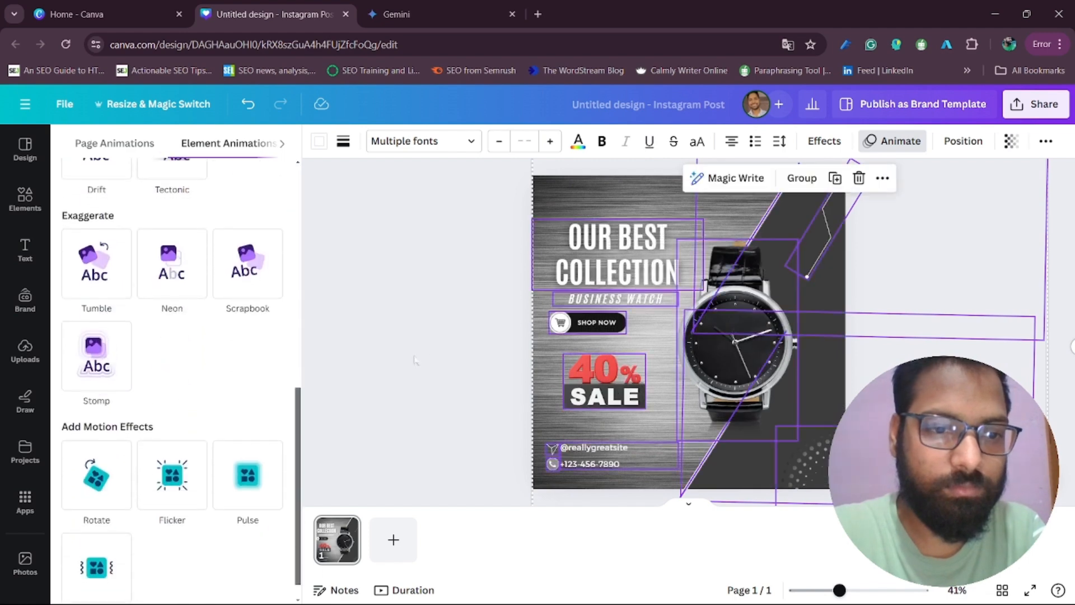
pyautogui.click(440, 360)
pyautogui.click(279, 367)
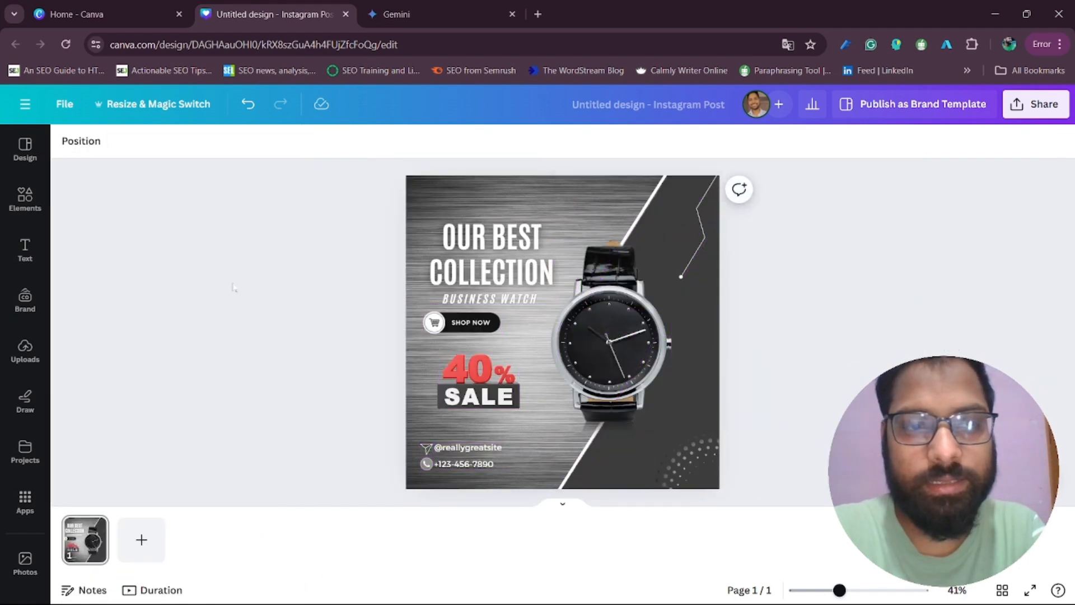
# Check the animation settings of all elements and view the page in full screen, and return to the editor
pyautogui.click(71, 537)
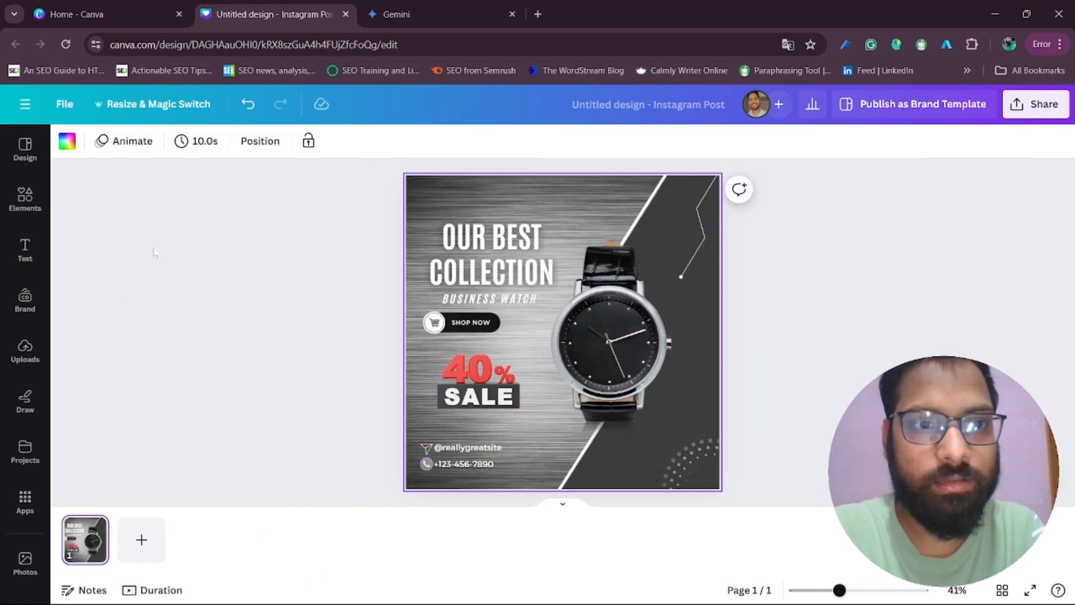
pyautogui.moveTo(382, 175); pyautogui.dragTo(760, 507)
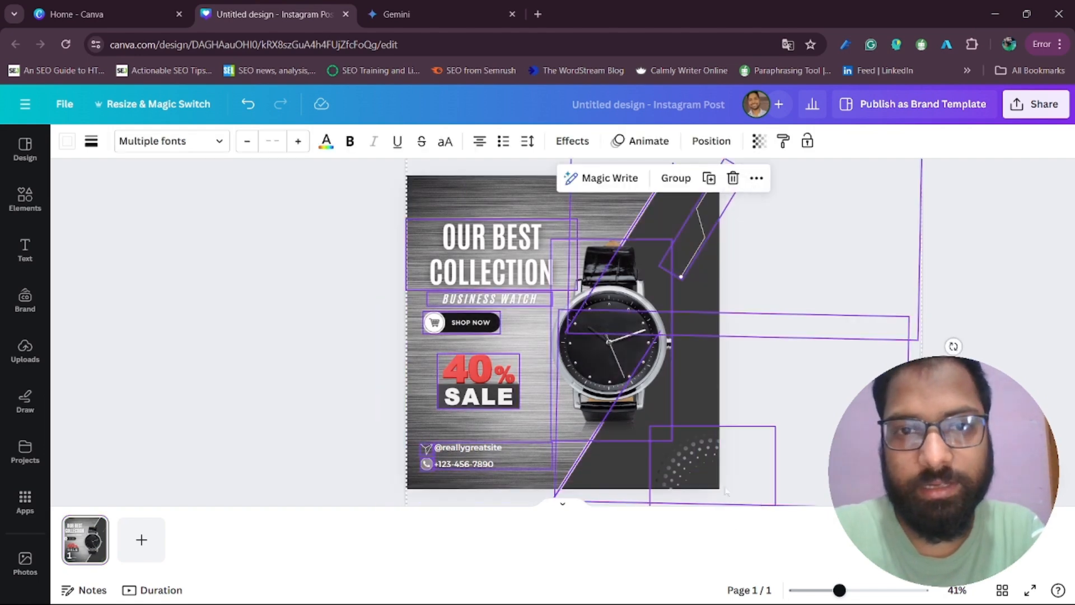
pyautogui.click(640, 141)
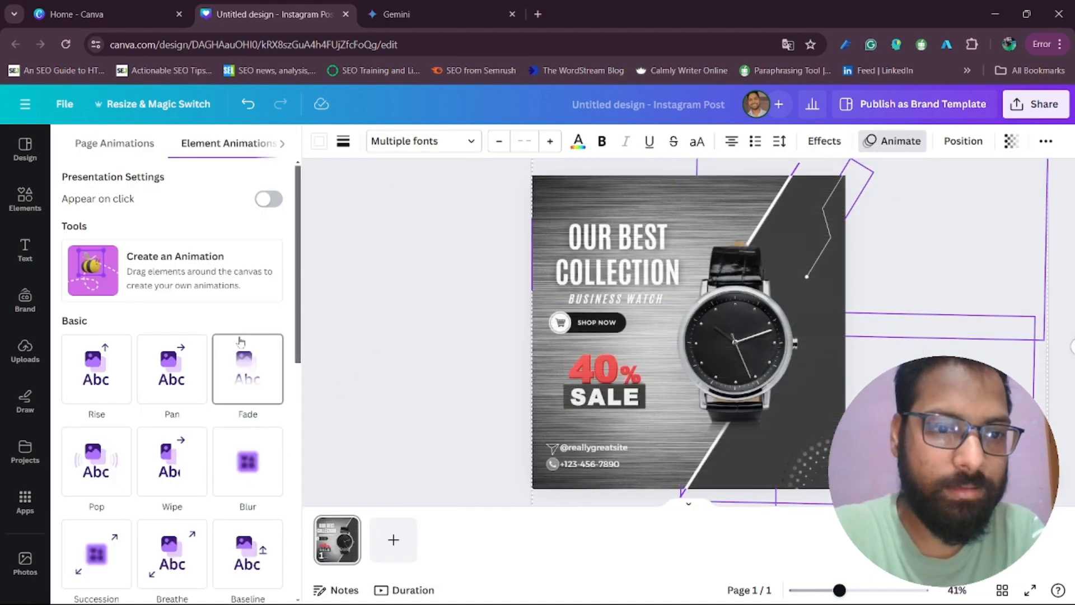
pyautogui.click(358, 447)
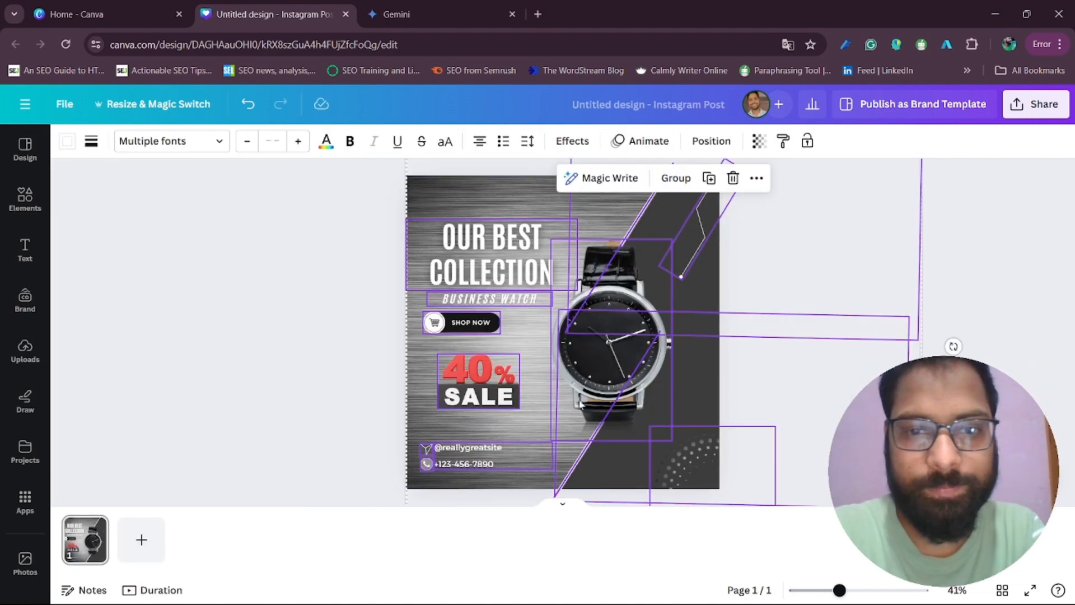
pyautogui.click(1030, 590)
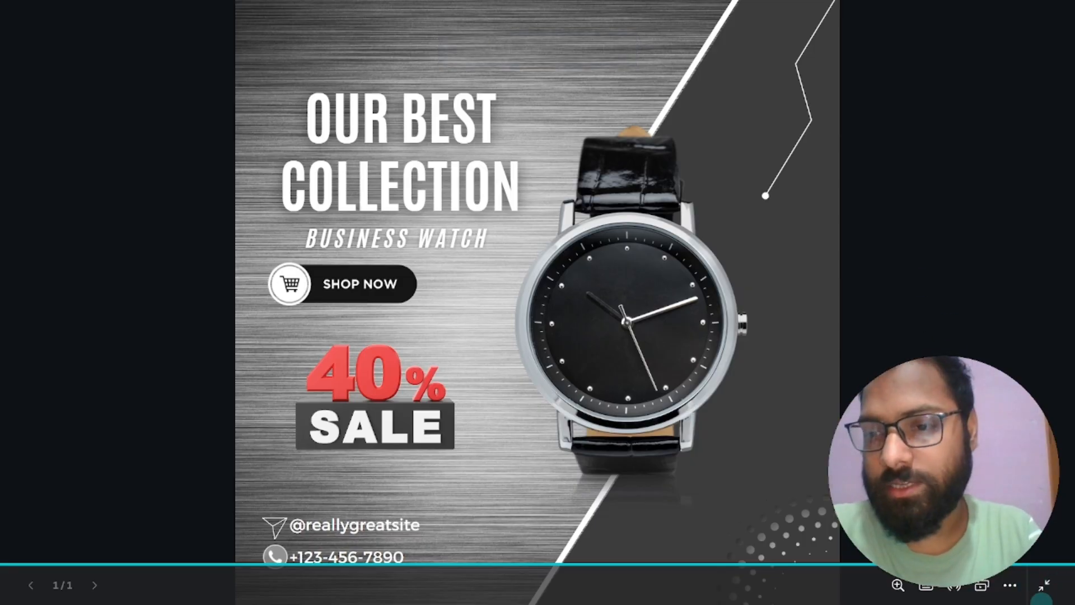
pyautogui.click(1044, 586)
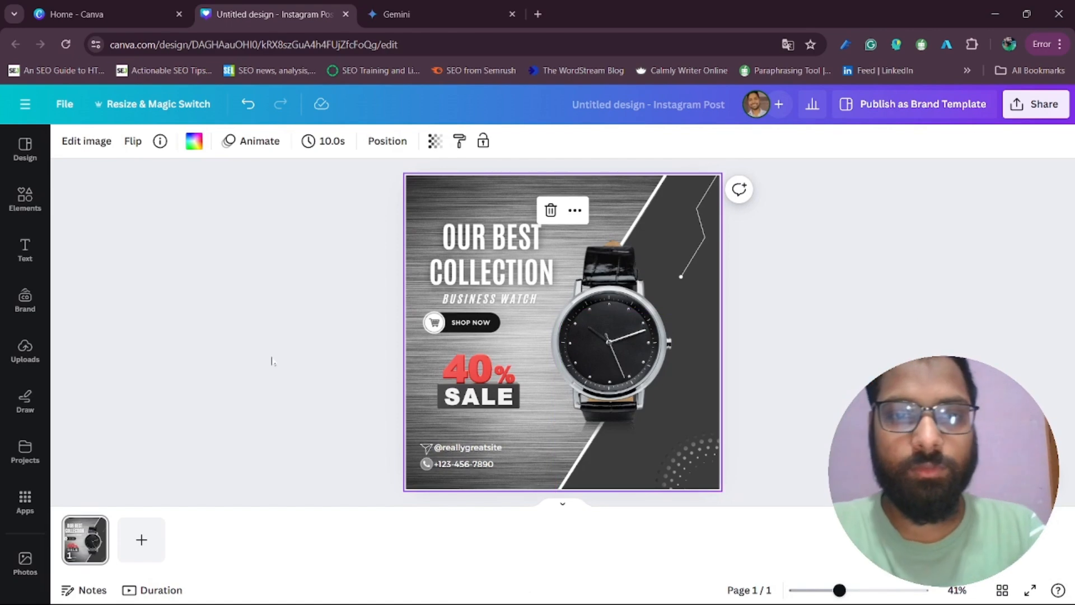
pyautogui.click(271, 361)
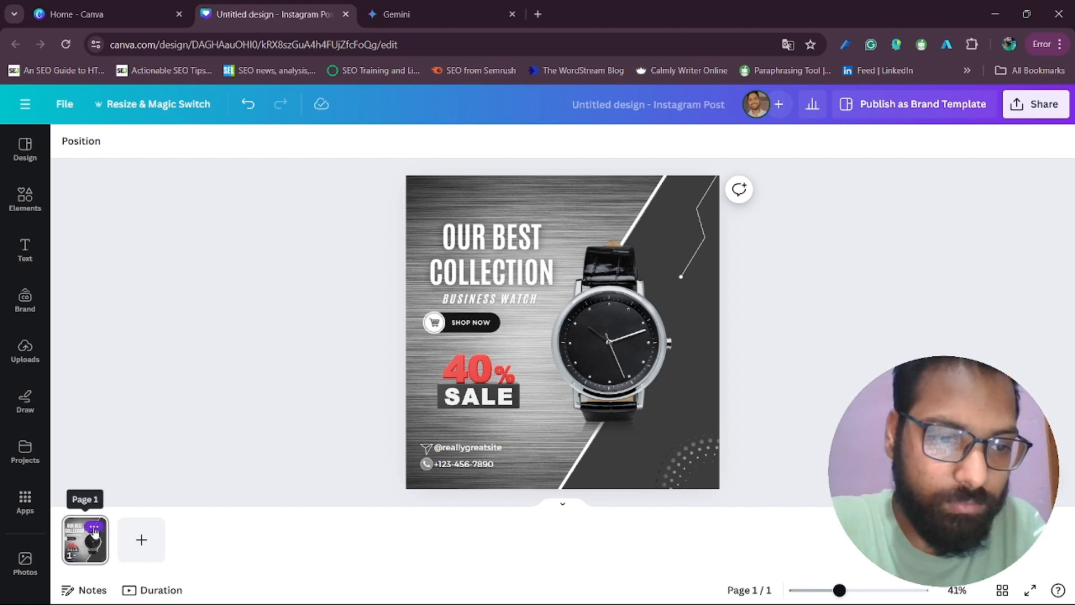
# Duplicate the watch sale page twice to make a three-page design
pyautogui.click(94, 528)
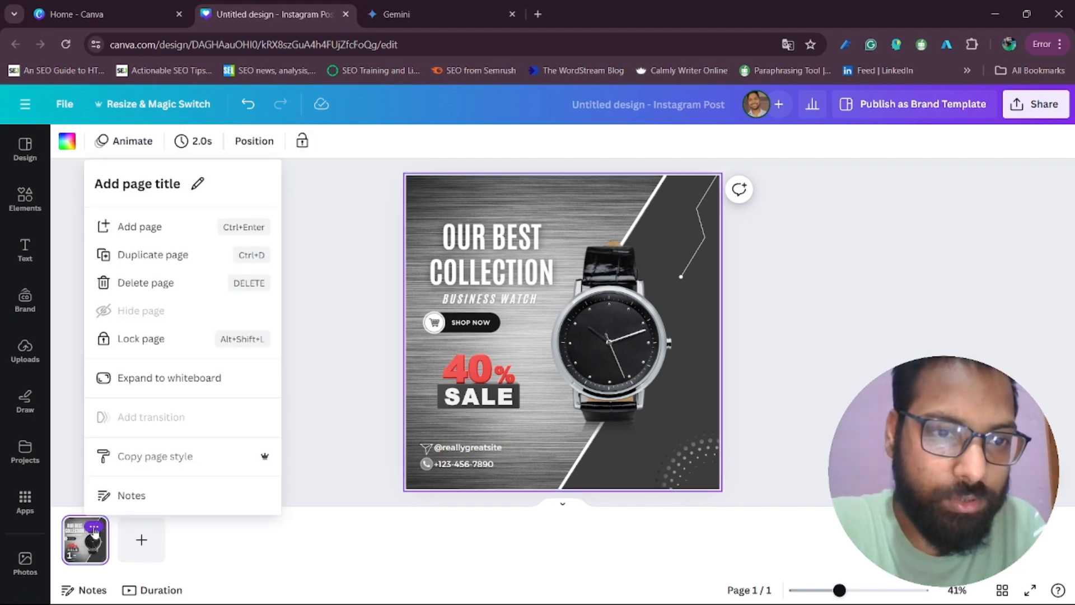
pyautogui.click(148, 261)
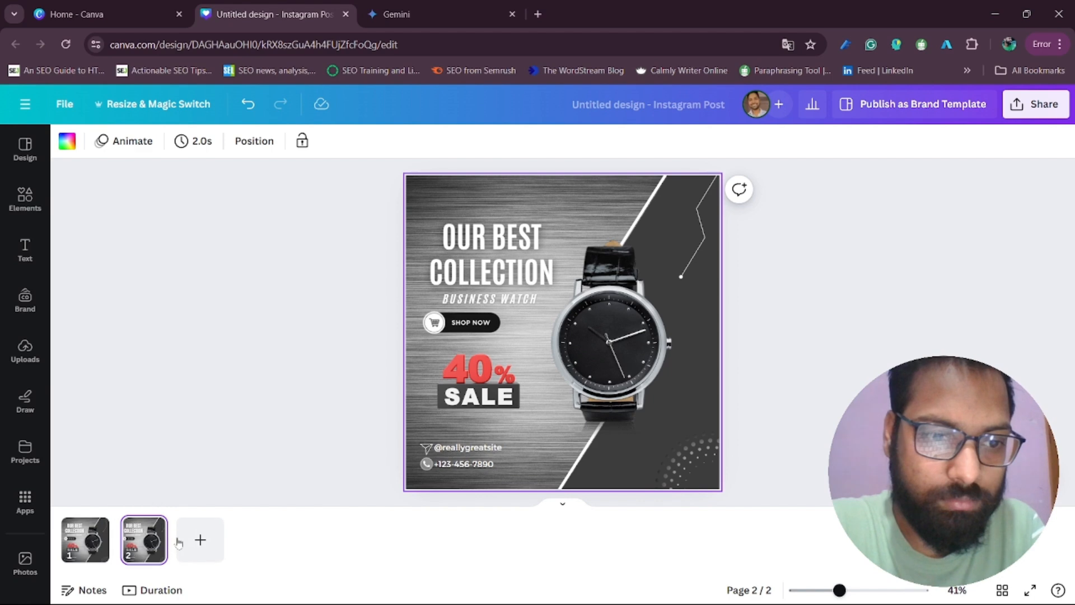
pyautogui.click(152, 526)
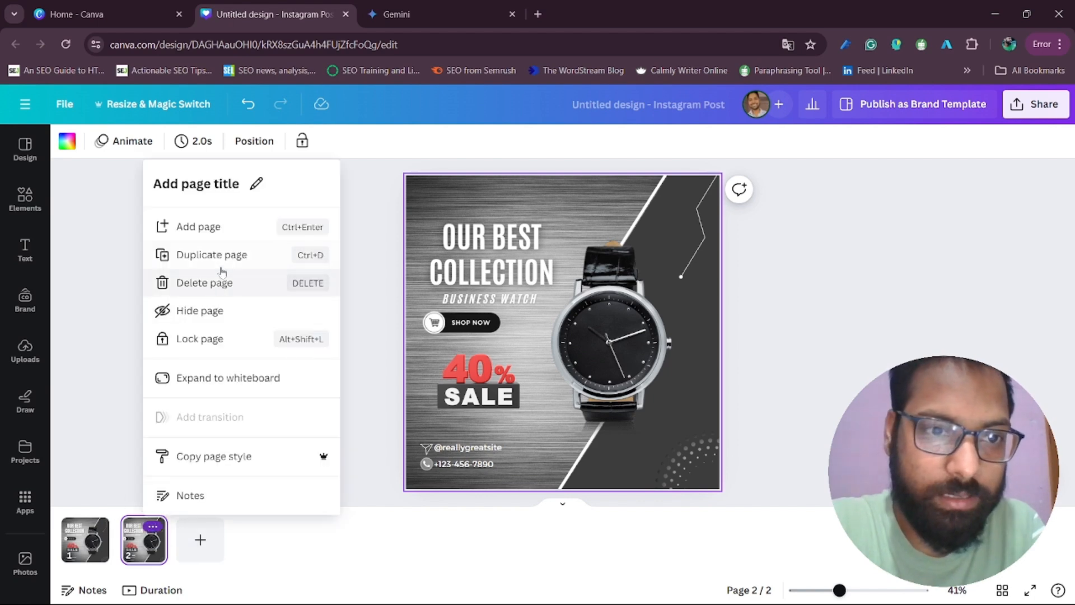
pyautogui.click(219, 255)
# On page 1, delete the "BUSINESS WATCH" subtitle, watch photo, "SHOP NOW" button, "40% SALE" graphic, and the handle and phone lines with their icons
pyautogui.click(83, 542)
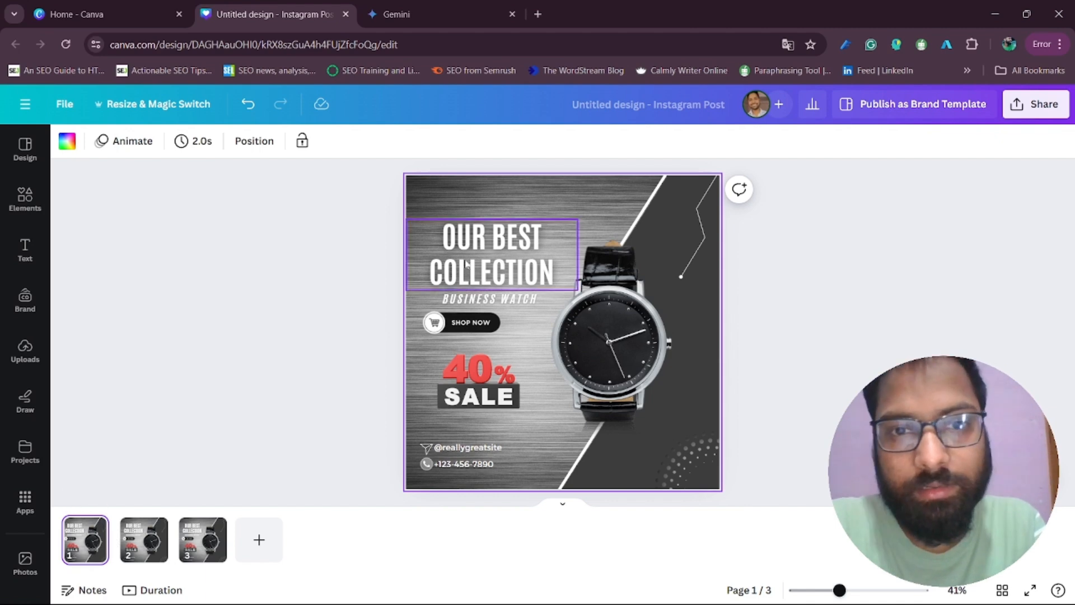
pyautogui.click(458, 300)
pyautogui.press('Delete')
pyautogui.click(623, 294)
pyautogui.press('Delete')
pyautogui.click(492, 320)
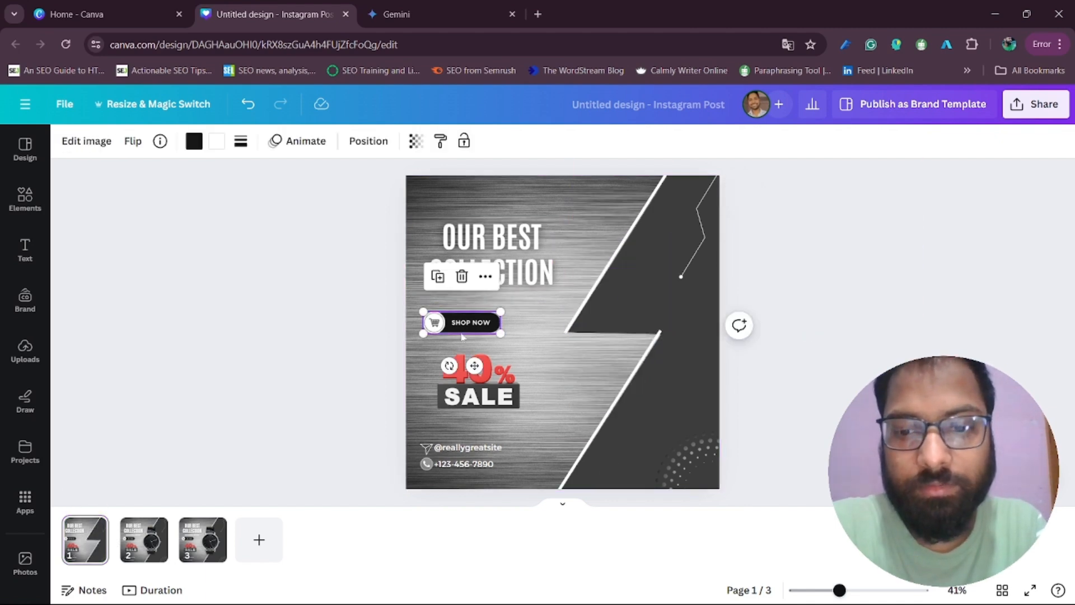
pyautogui.press('Delete')
pyautogui.click(479, 378)
pyautogui.press('Delete')
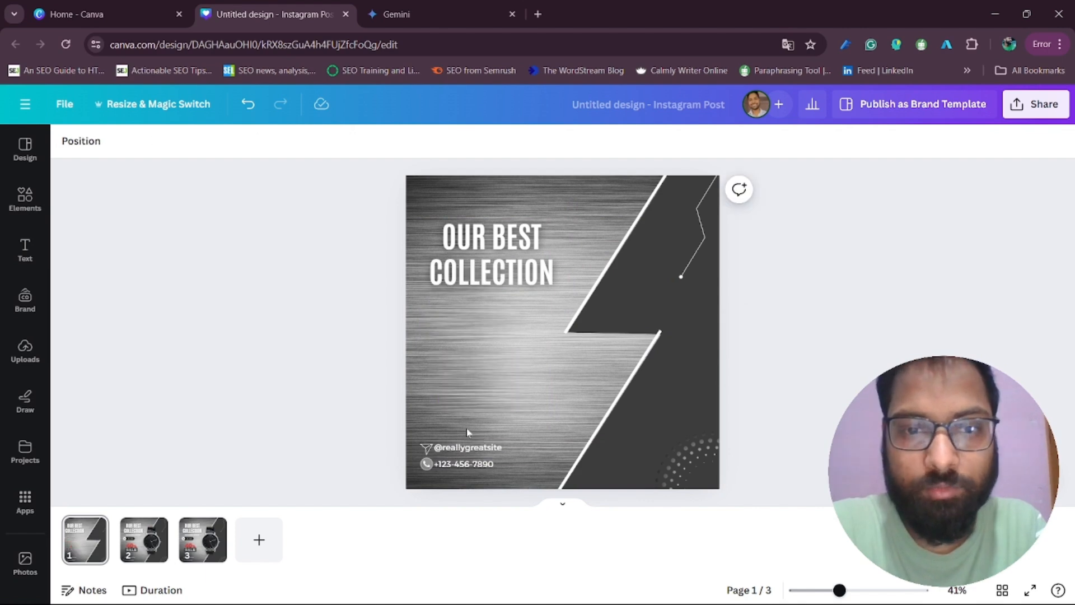
pyautogui.moveTo(371, 444); pyautogui.dragTo(500, 469)
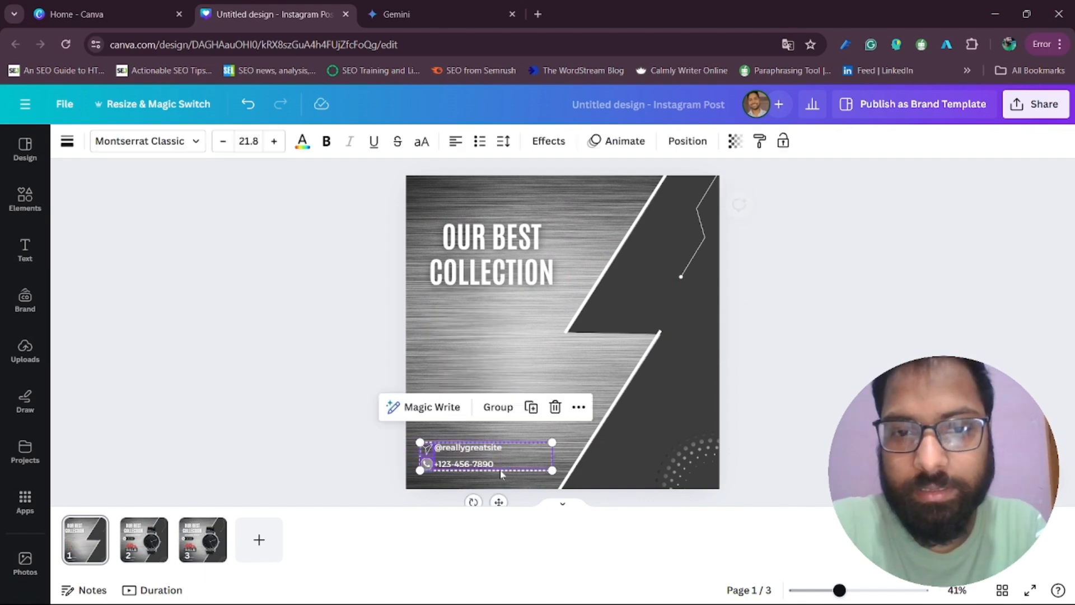
pyautogui.press('Delete')
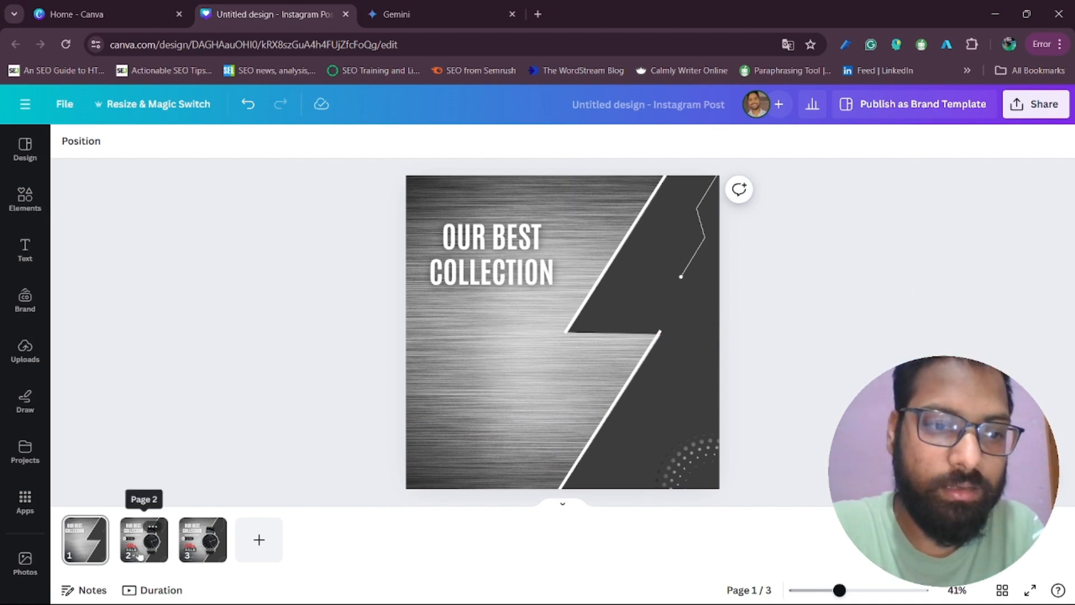
# Apply the Pan animation on enter to the "OUR BEST COLLECTION" title on page 1
pyautogui.click(494, 263)
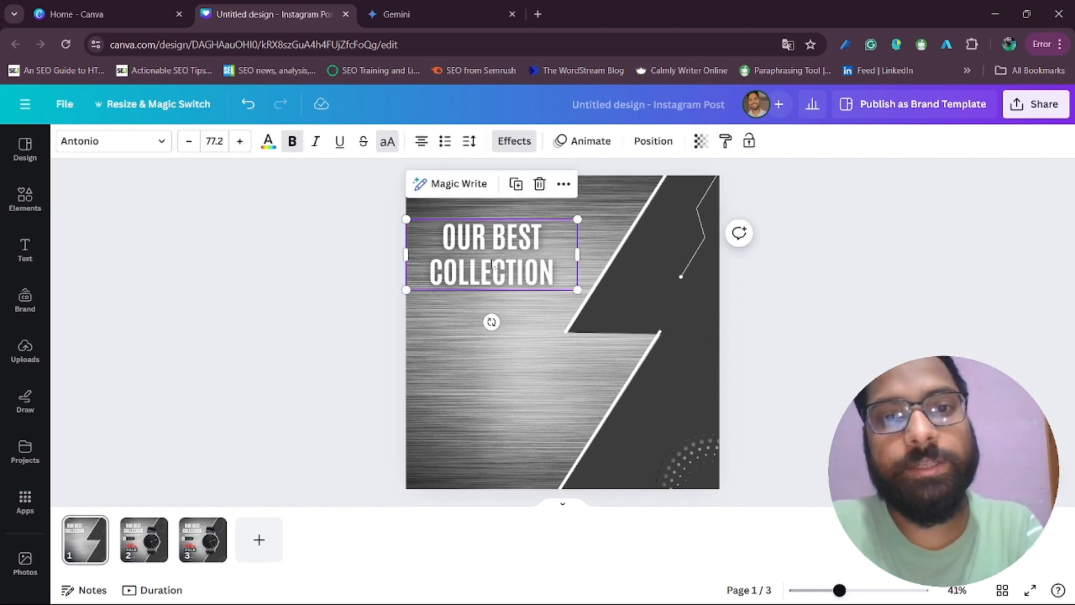
pyautogui.click(588, 146)
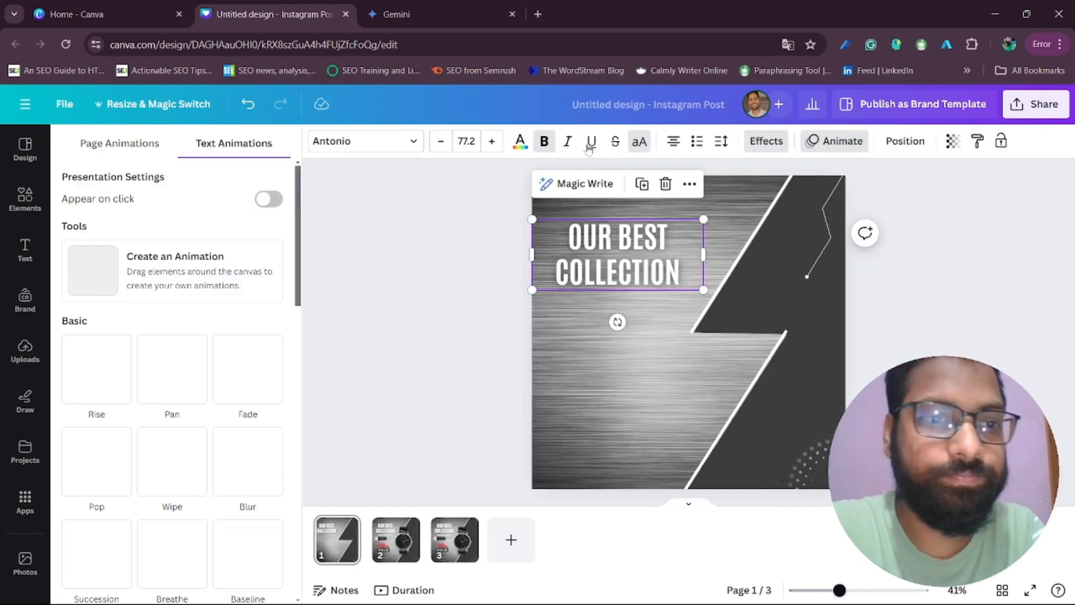
pyautogui.click(172, 368)
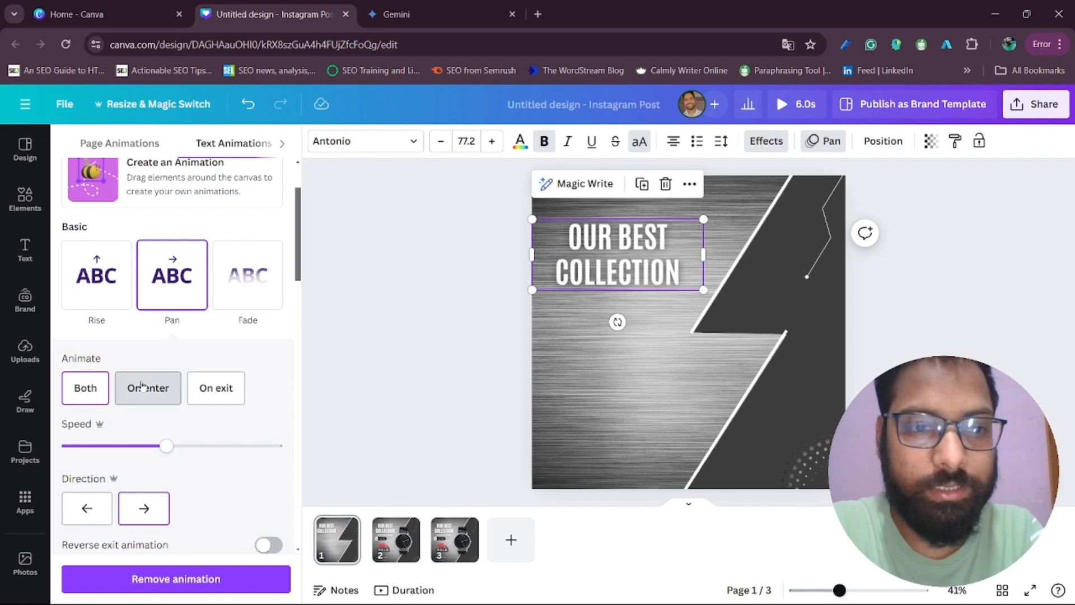
pyautogui.click(141, 386)
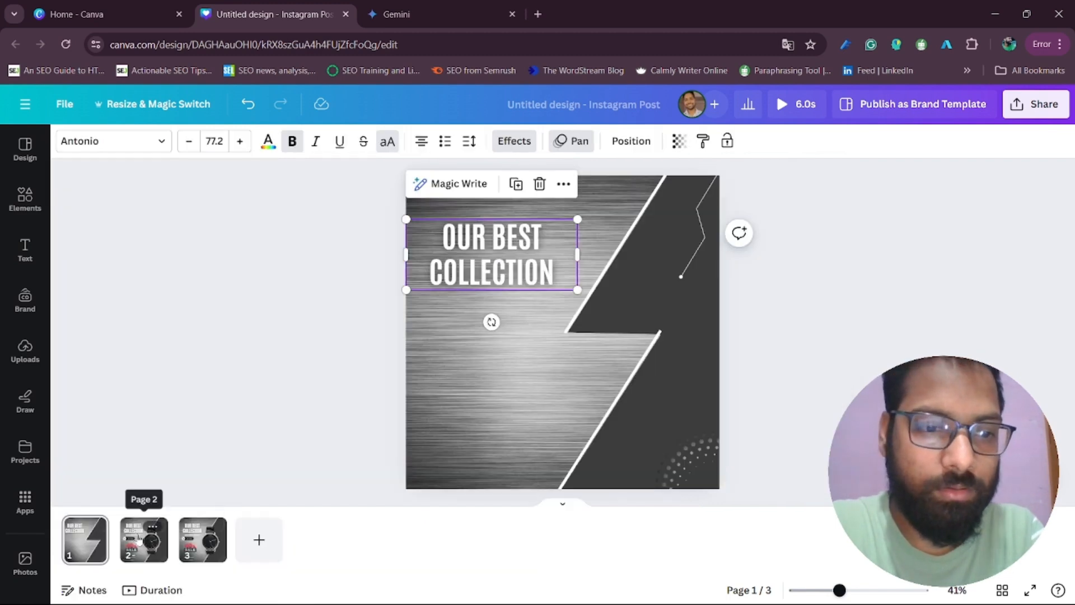
# On page 2, delete the "SHOP NOW" button, "40% SALE" graphic, contact lines with their icons, and the watch photo
pyautogui.click(139, 539)
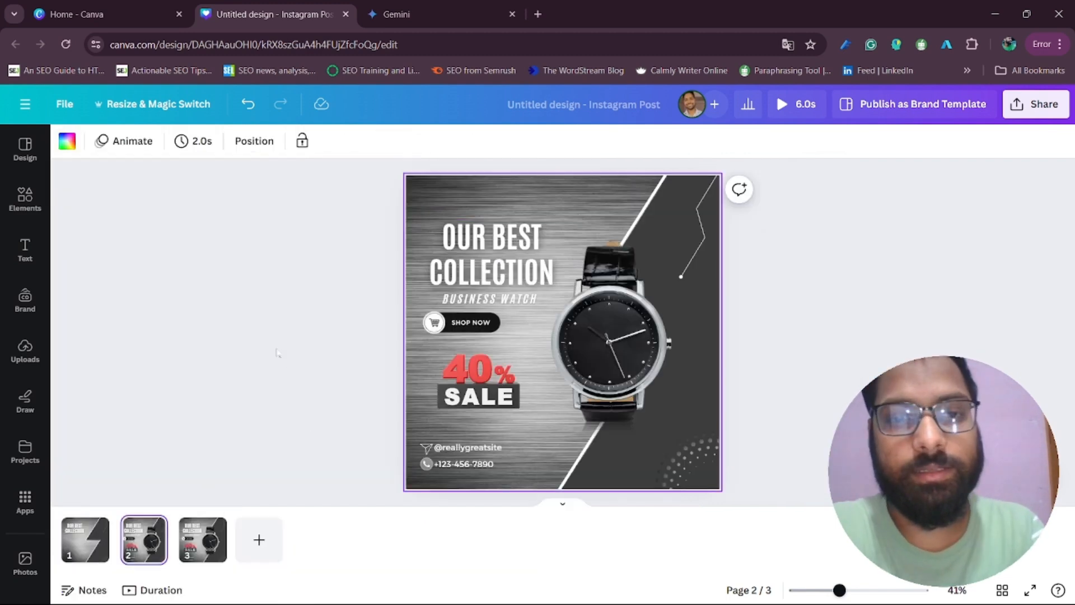
pyautogui.moveTo(342, 320); pyautogui.dragTo(515, 470)
pyautogui.press('Delete')
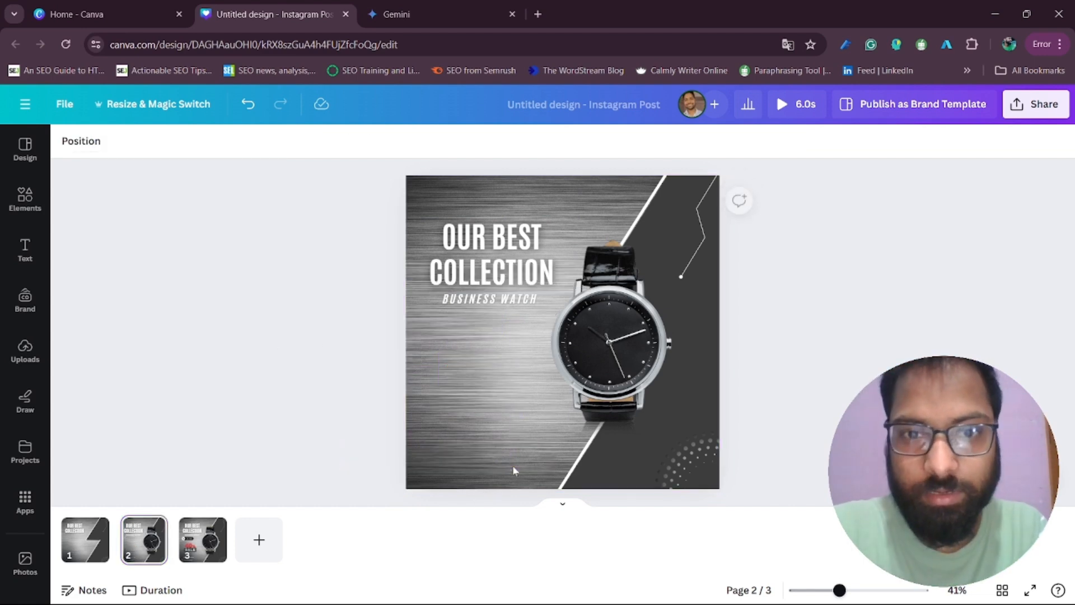
pyautogui.click(597, 321)
pyautogui.press('Delete')
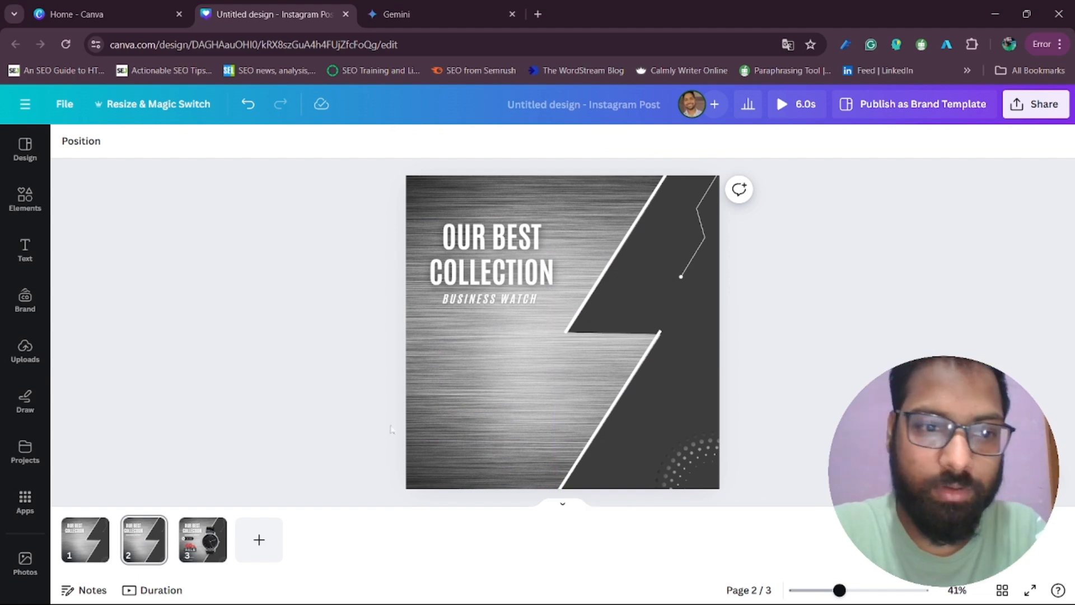
# Apply the Pan animation on enter to the "BUSINESS WATCH" subtitle on page 2
pyautogui.click(489, 299)
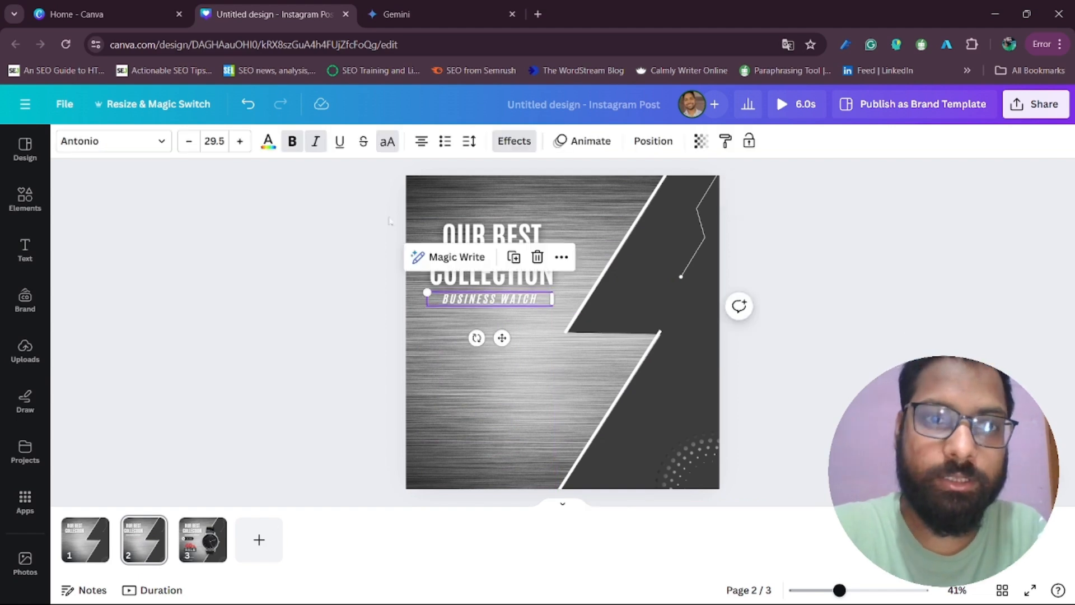
pyautogui.click(587, 141)
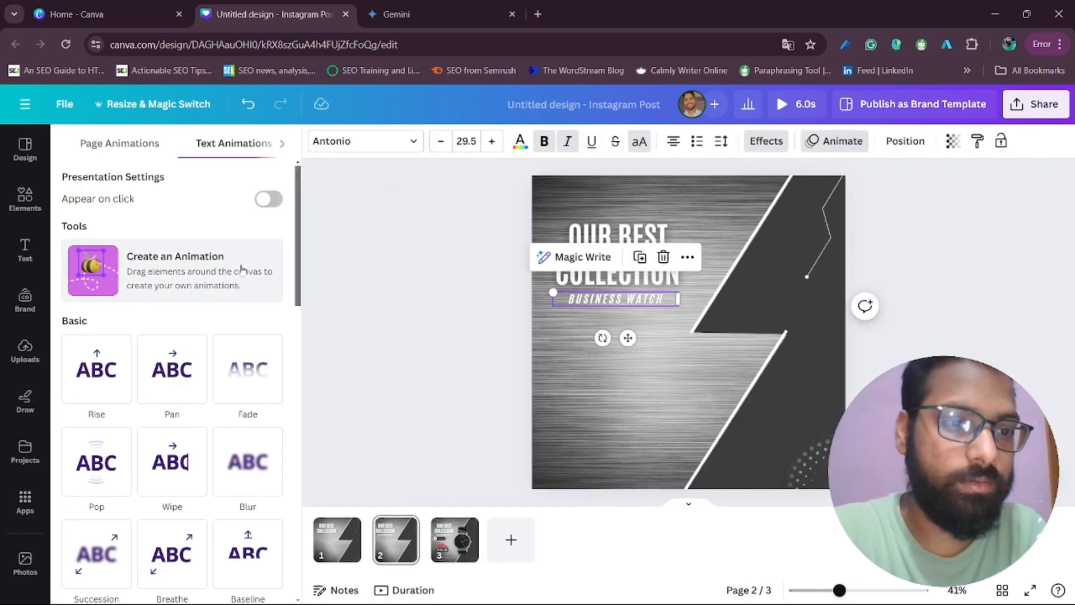
pyautogui.click(164, 382)
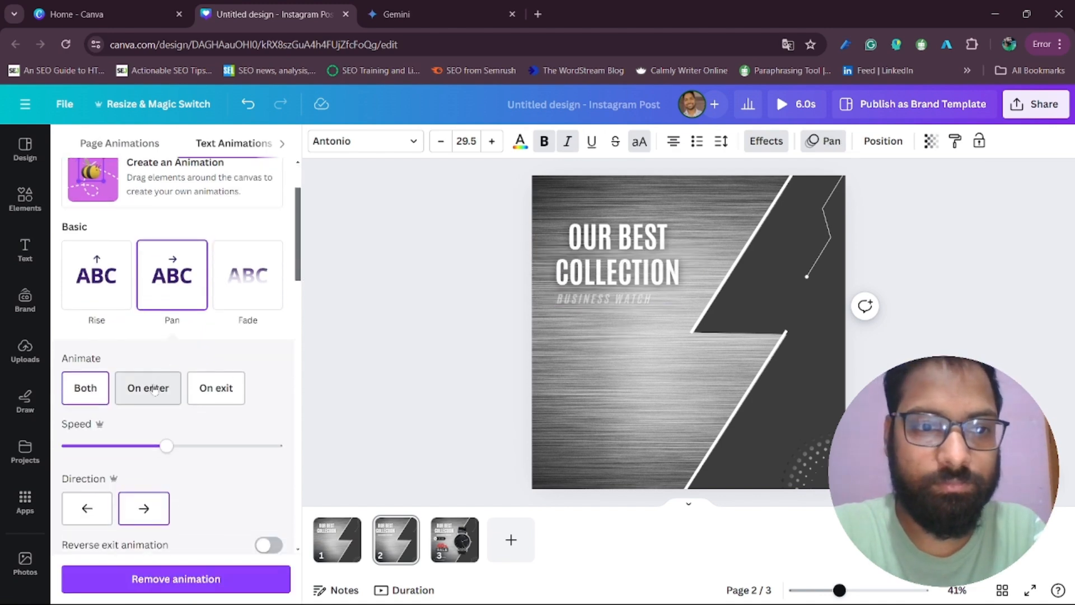
pyautogui.click(154, 390)
pyautogui.click(381, 382)
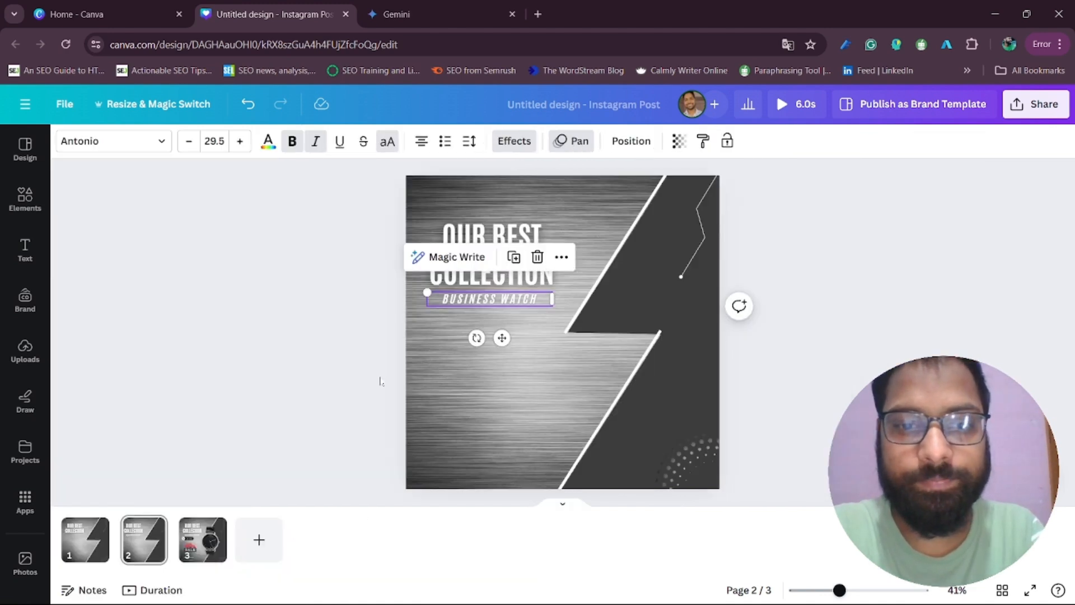
pyautogui.click(152, 416)
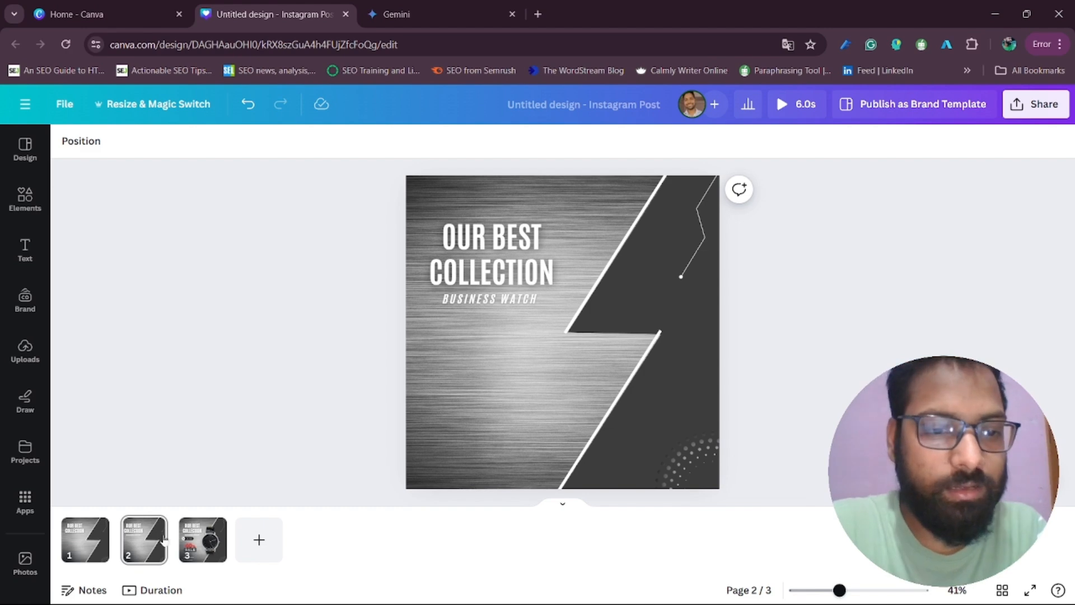
# Duplicate the complete watch sale page at the end of the design four times to make a seven-page design
pyautogui.click(212, 529)
pyautogui.click(212, 526)
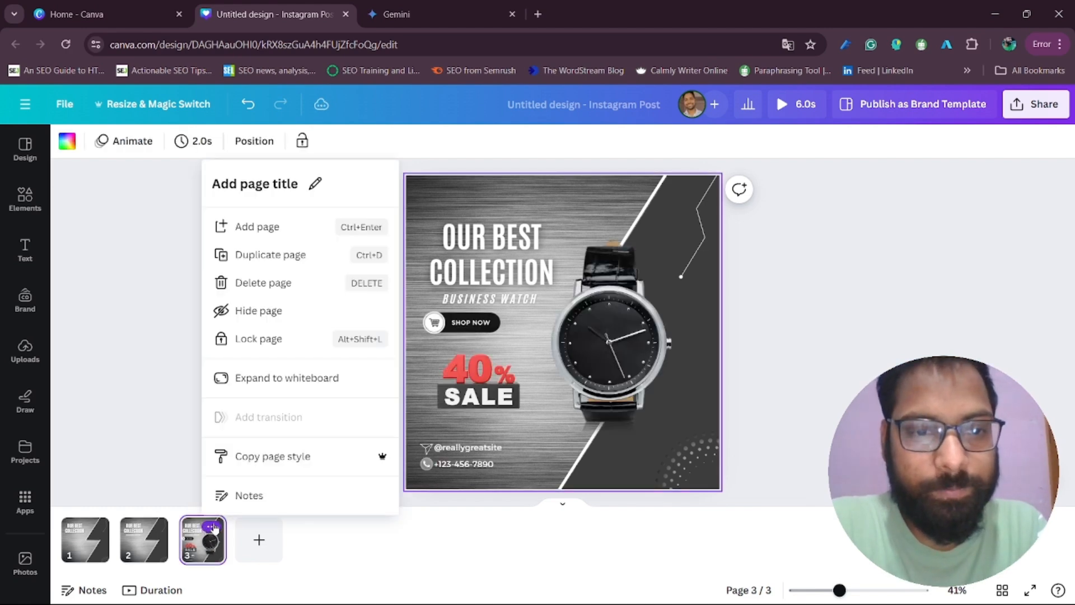
pyautogui.click(267, 253)
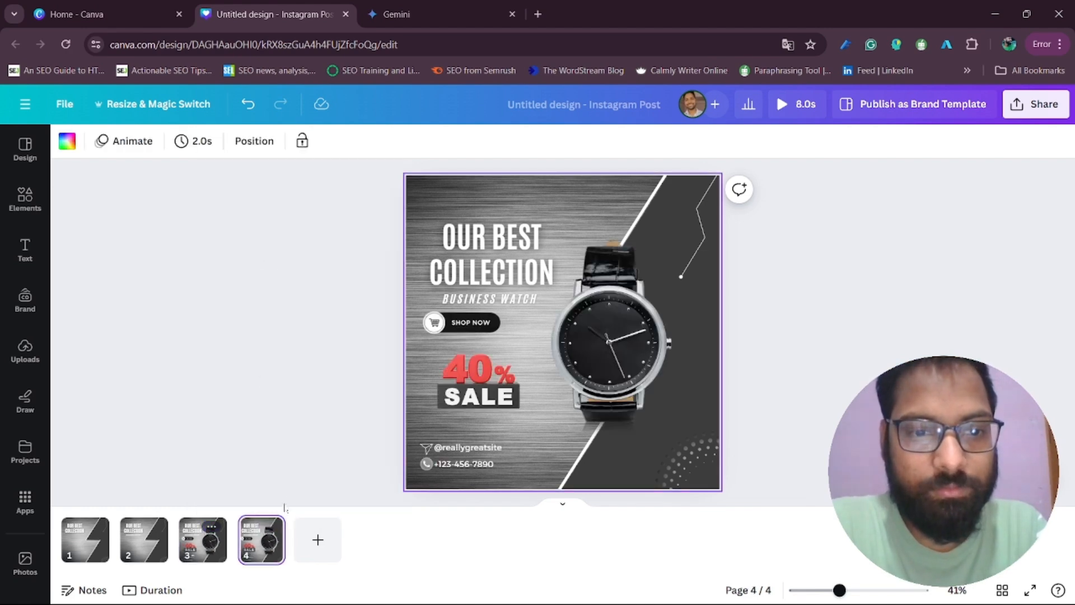
pyautogui.moveTo(262, 537)
pyautogui.mouseDown()
pyautogui.moveTo(261, 441)
pyautogui.moveTo(278, 530)
pyautogui.mouseUp()
pyautogui.click(271, 528)
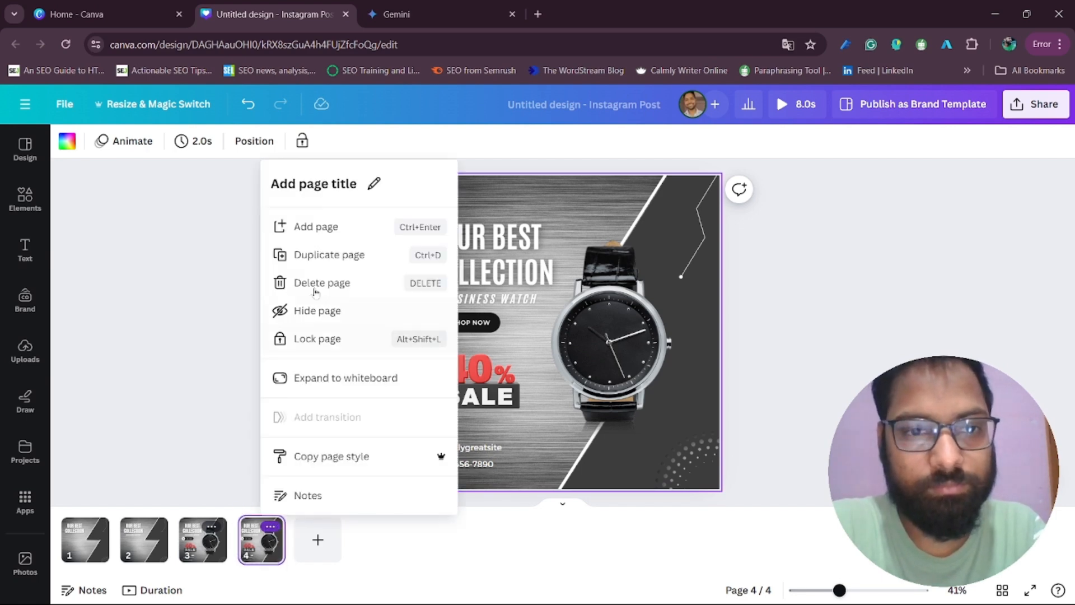
pyautogui.click(312, 253)
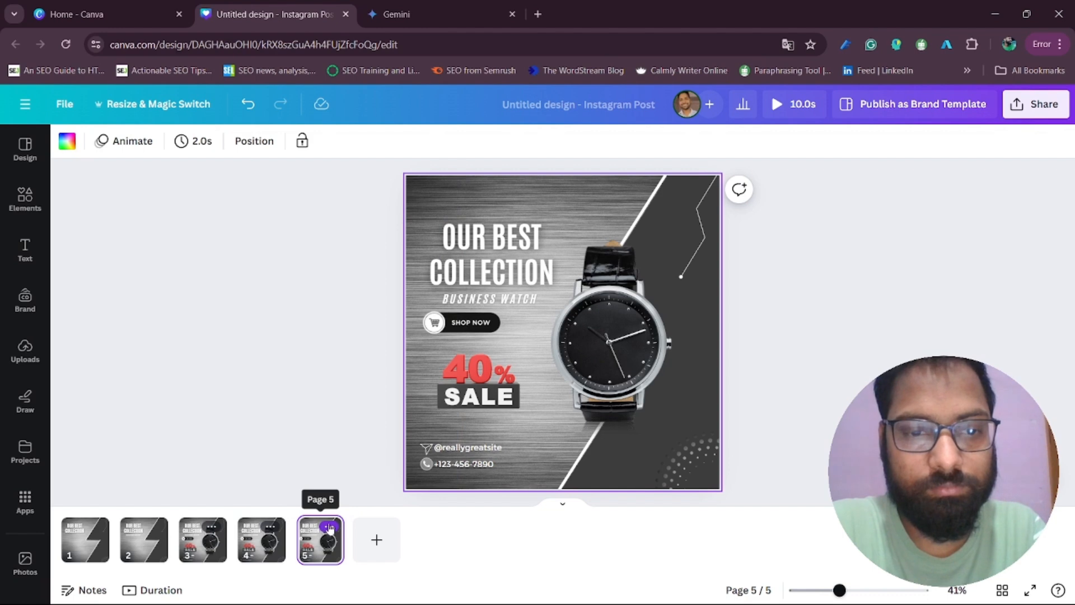
pyautogui.click(329, 527)
pyautogui.click(379, 256)
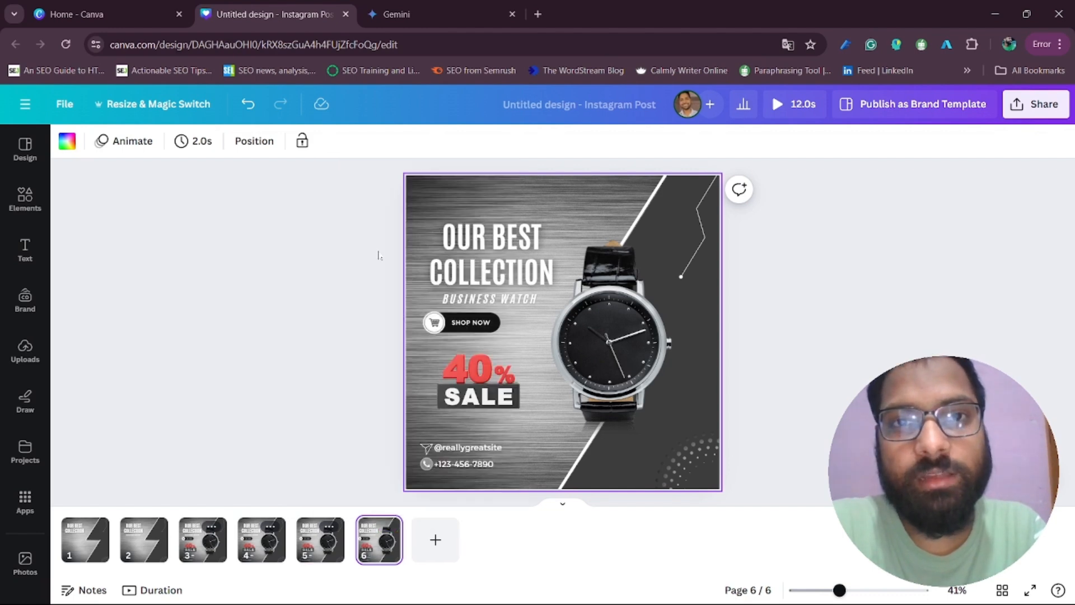
pyautogui.click(388, 528)
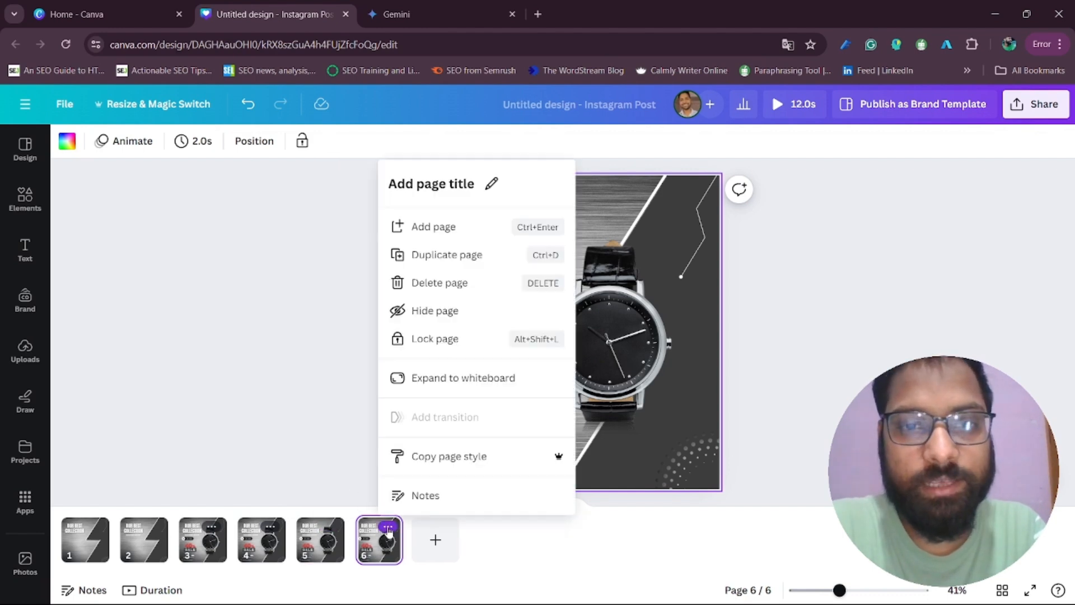
pyautogui.click(448, 258)
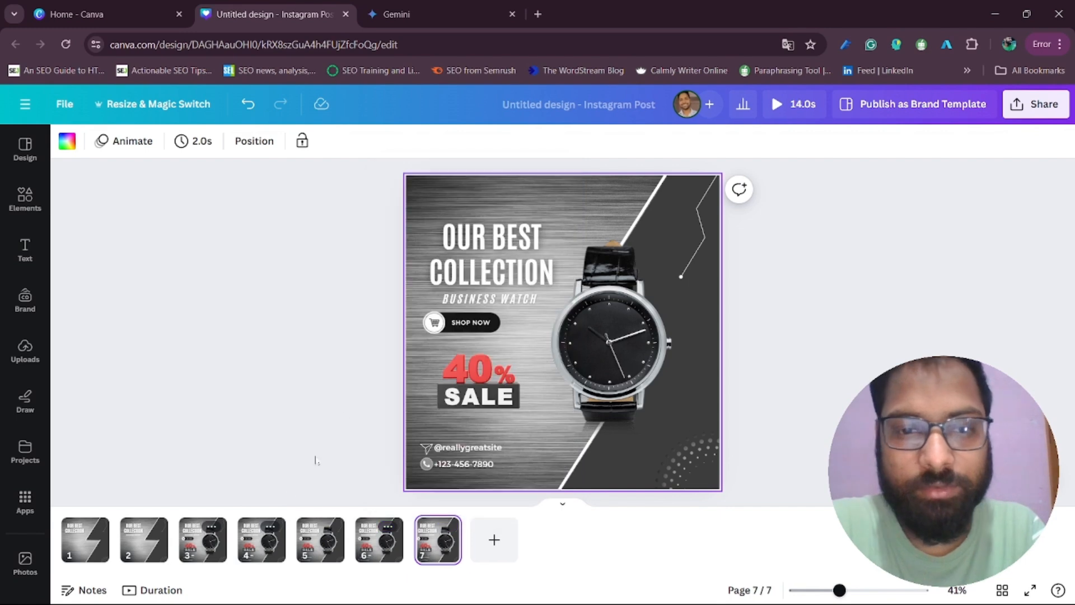
# On page 3, delete the "SHOP NOW" button, "40% SALE" graphic, and the handle and phone lines
pyautogui.click(147, 546)
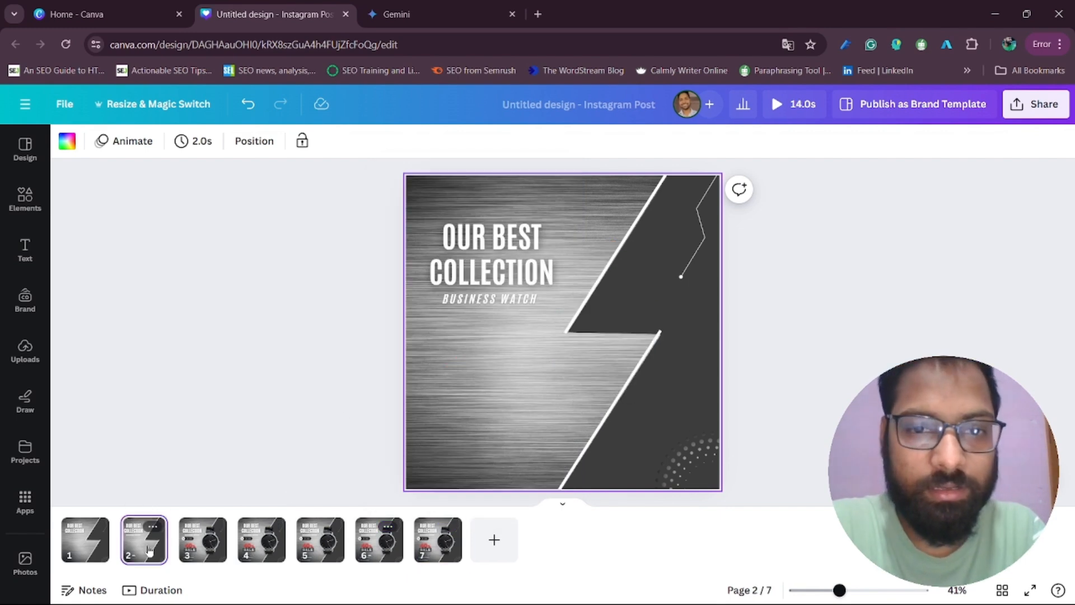
pyautogui.click(213, 555)
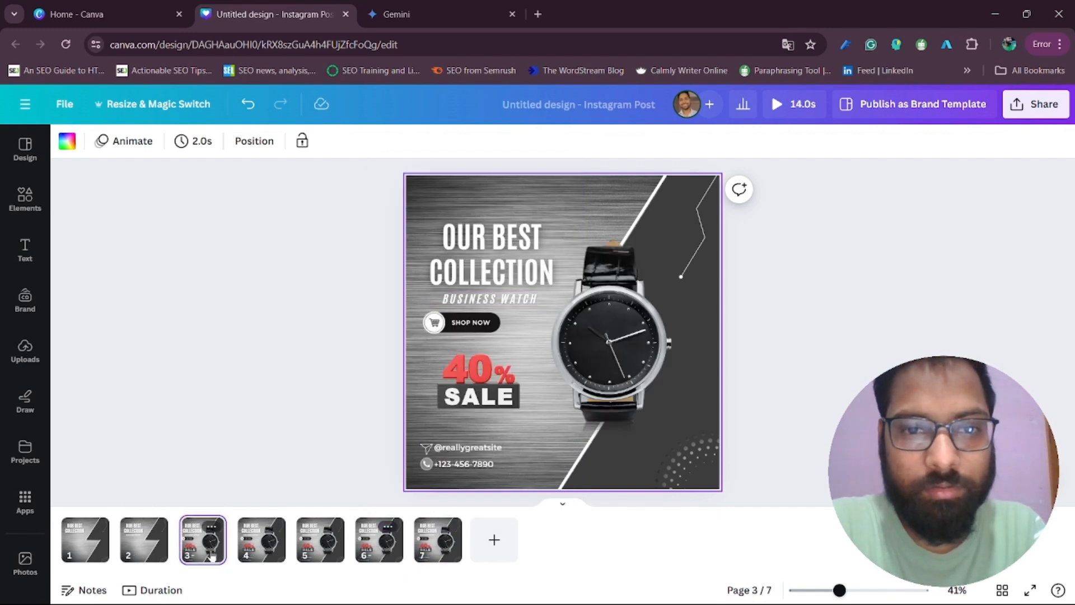
pyautogui.click(594, 322)
pyautogui.moveTo(369, 315); pyautogui.dragTo(482, 457)
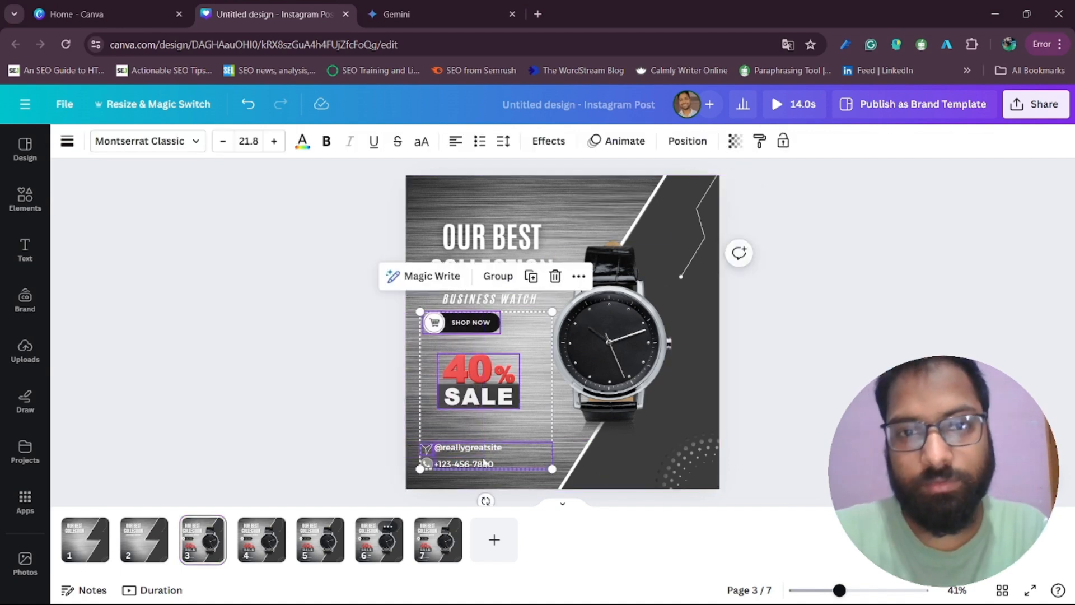
pyautogui.press('Delete')
# Apply the Succession animation to the watch photo on page 3
pyautogui.click(658, 309)
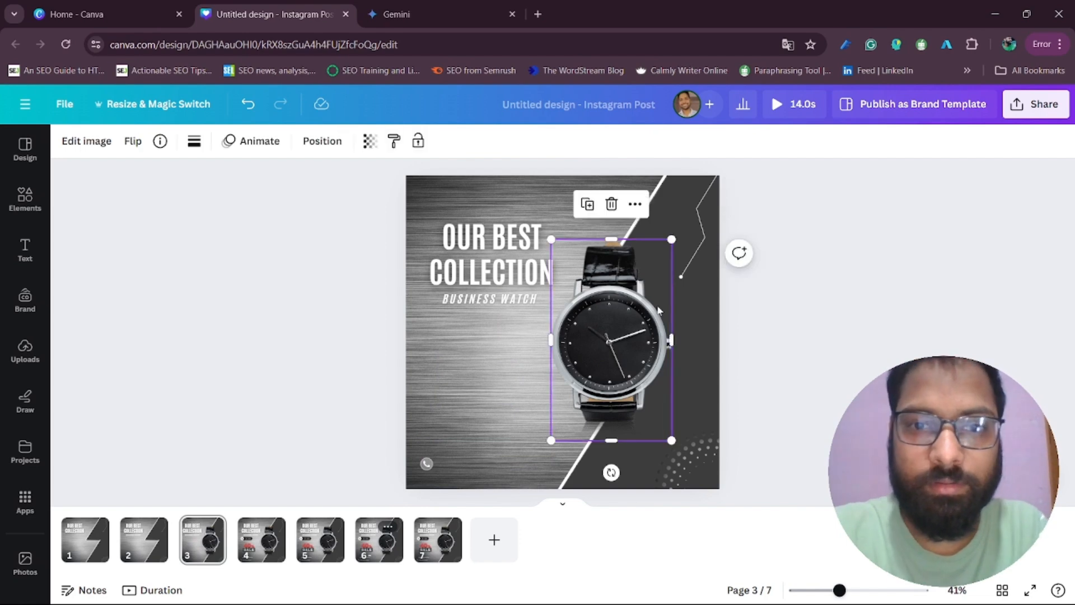
pyautogui.click(252, 141)
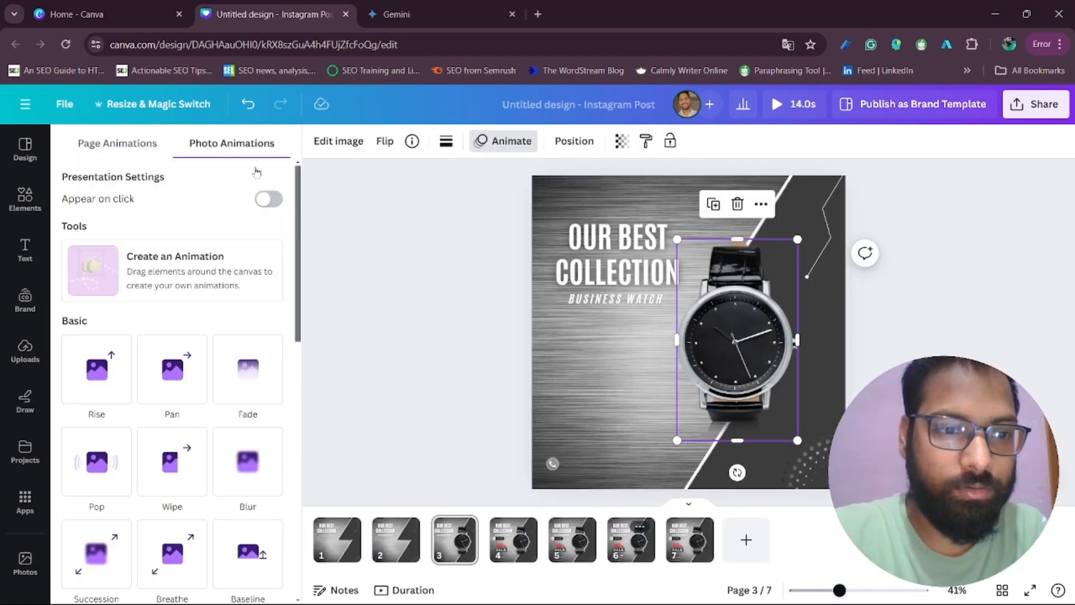
pyautogui.scroll(-4, 129, 543)
pyautogui.click(96, 347)
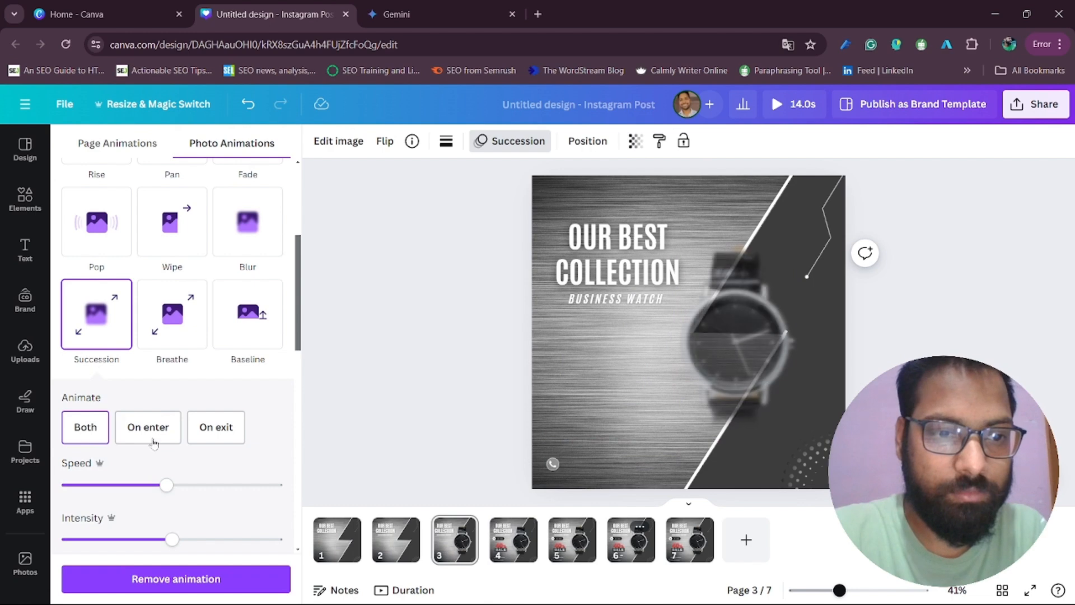
pyautogui.click(464, 345)
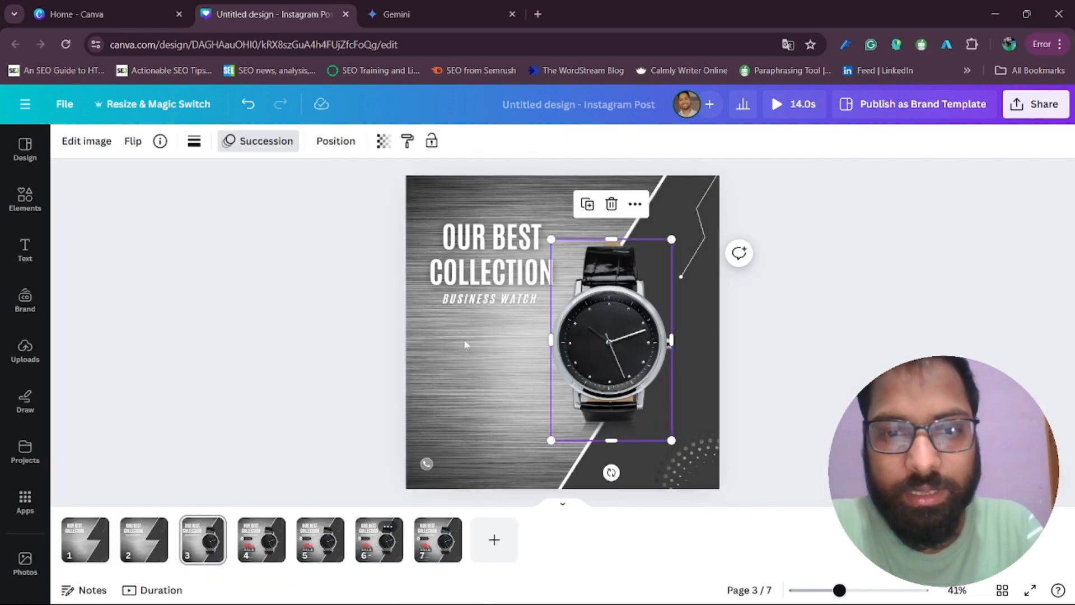
# On page 4, delete the "40% SALE" graphic and the handle and phone lines with their icons
pyautogui.click(262, 542)
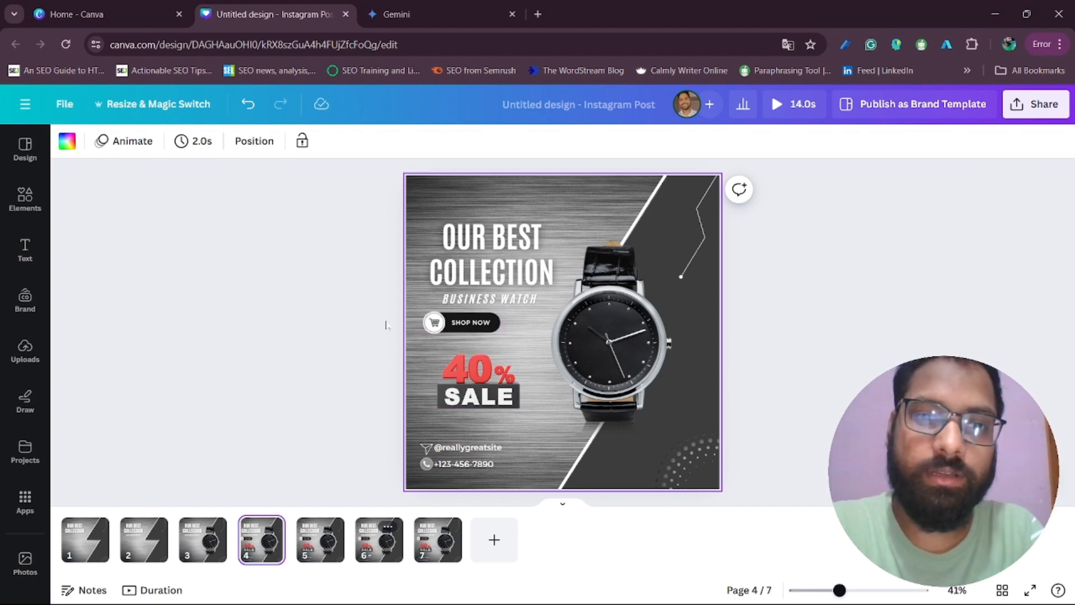
pyautogui.click(374, 345)
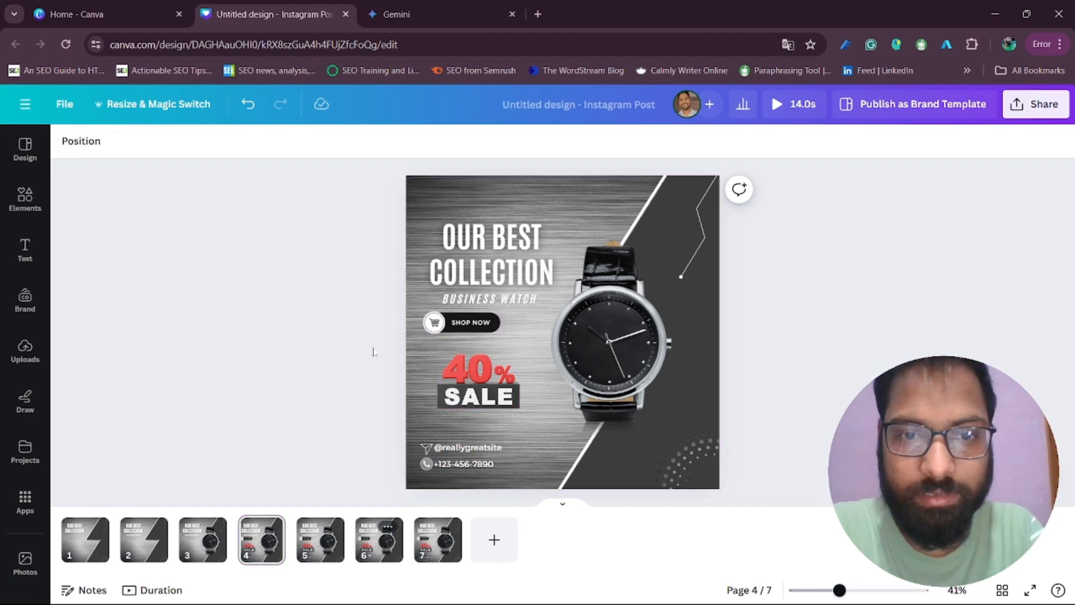
pyautogui.moveTo(383, 354); pyautogui.dragTo(524, 479)
pyautogui.press('Delete')
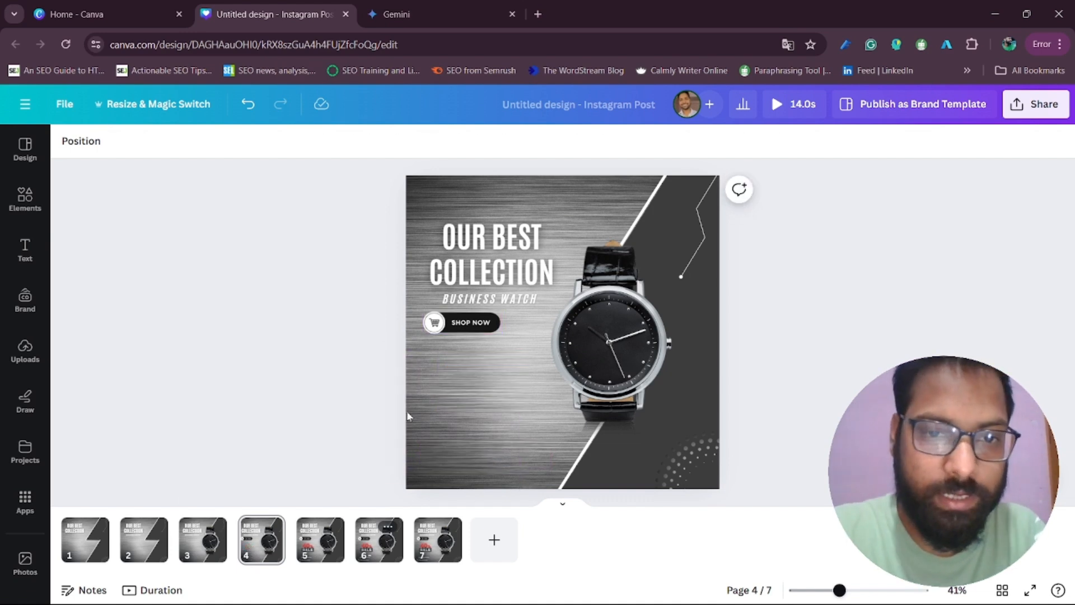
# Apply the Tumble animation on enter to the "SHOP NOW" button on page 4
pyautogui.click(460, 323)
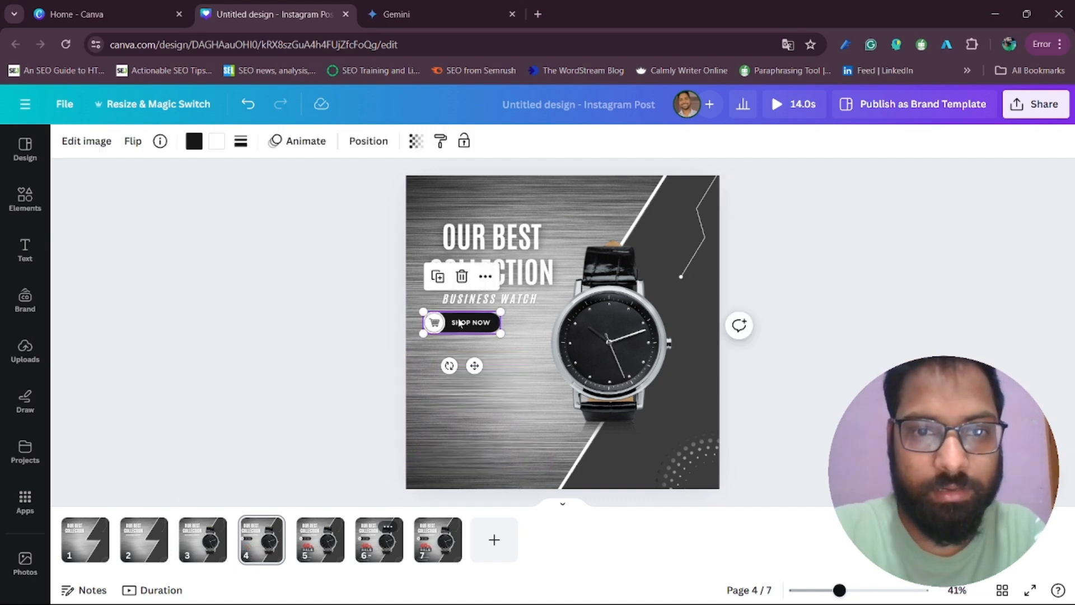
pyautogui.click(303, 141)
pyautogui.scroll(-9, 119, 544)
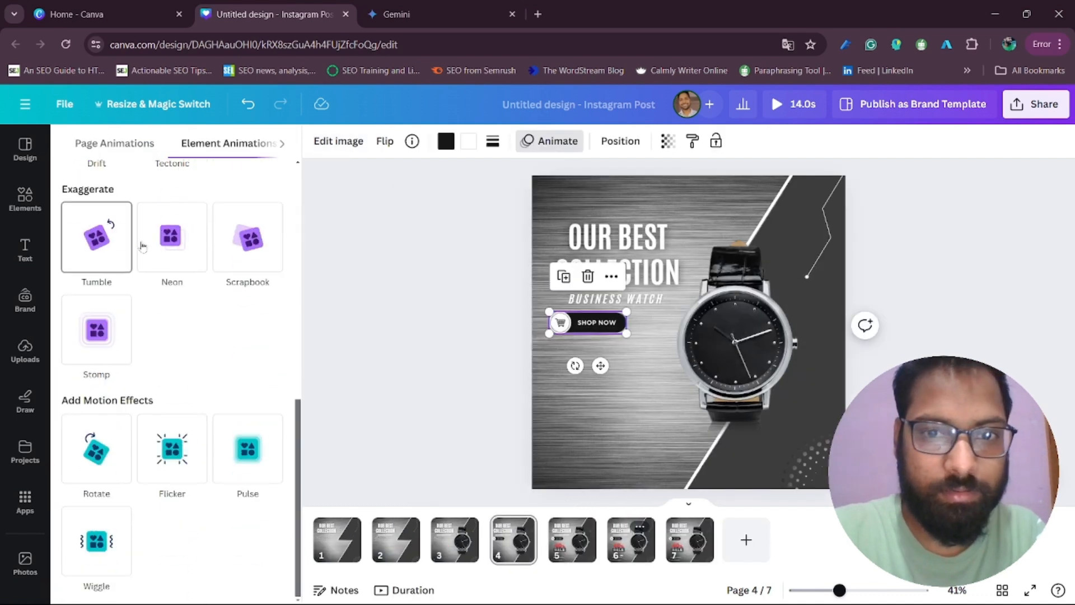
pyautogui.click(80, 257)
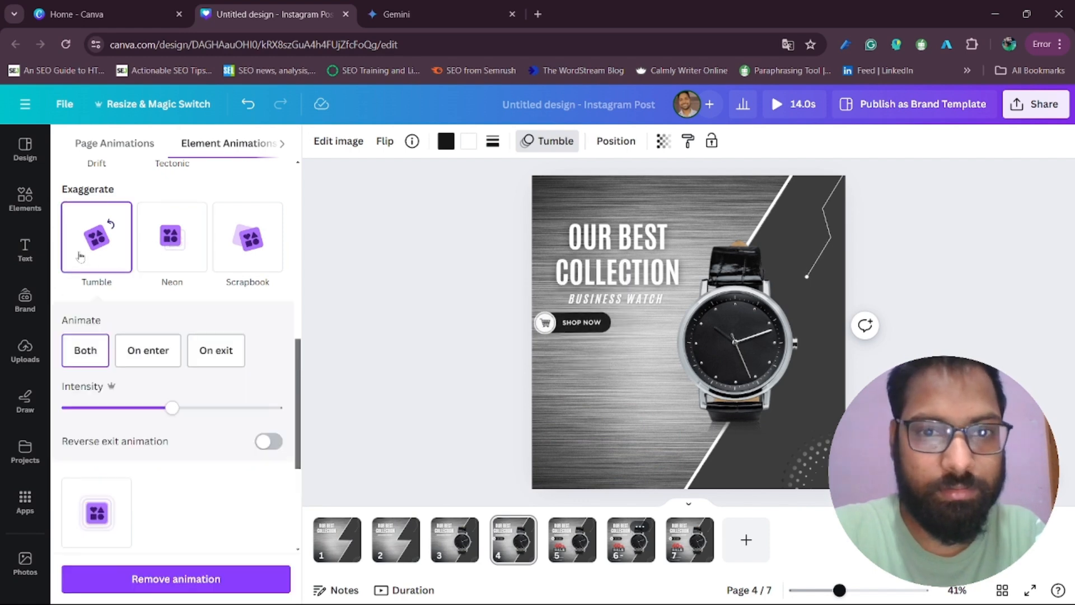
pyautogui.click(148, 350)
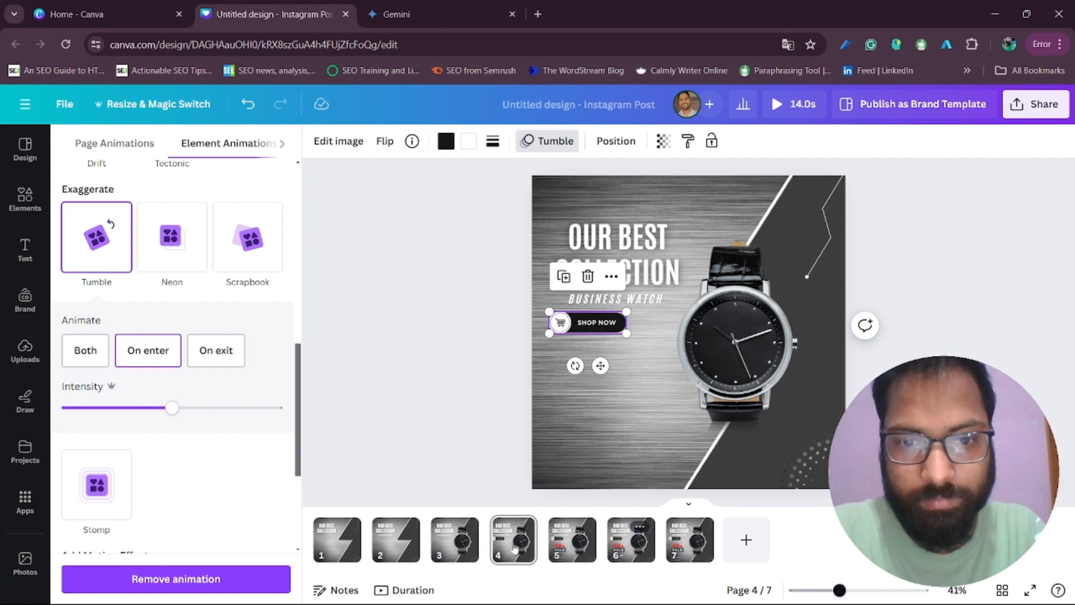
# On page 5, delete the handle and phone lines with their icons, keeping the "40% SALE" graphic
pyautogui.click(576, 546)
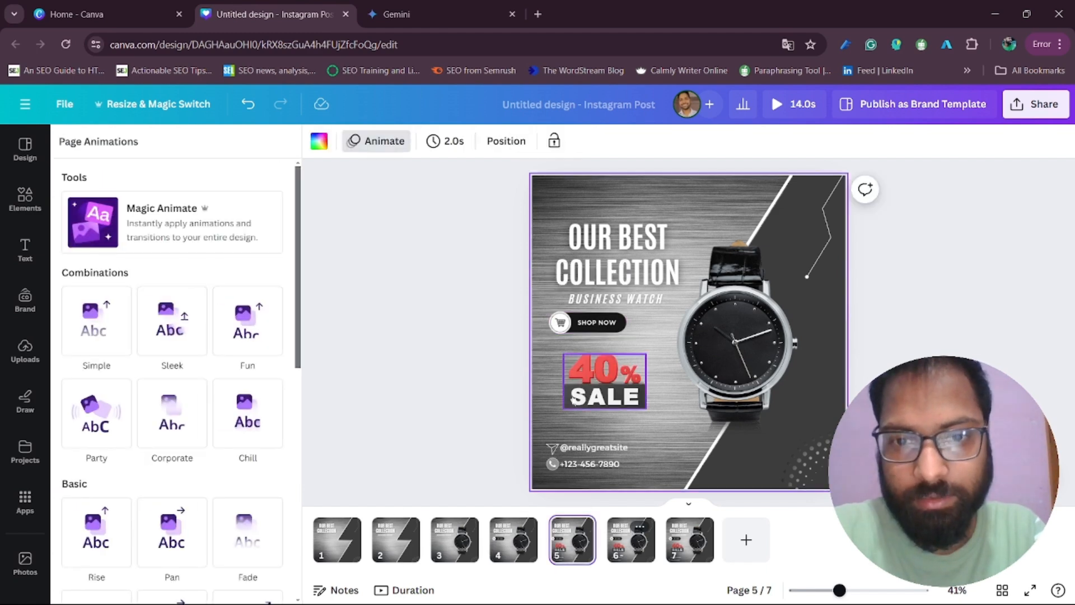
pyautogui.click(621, 397)
pyautogui.moveTo(509, 443); pyautogui.dragTo(606, 468)
pyautogui.press('Delete')
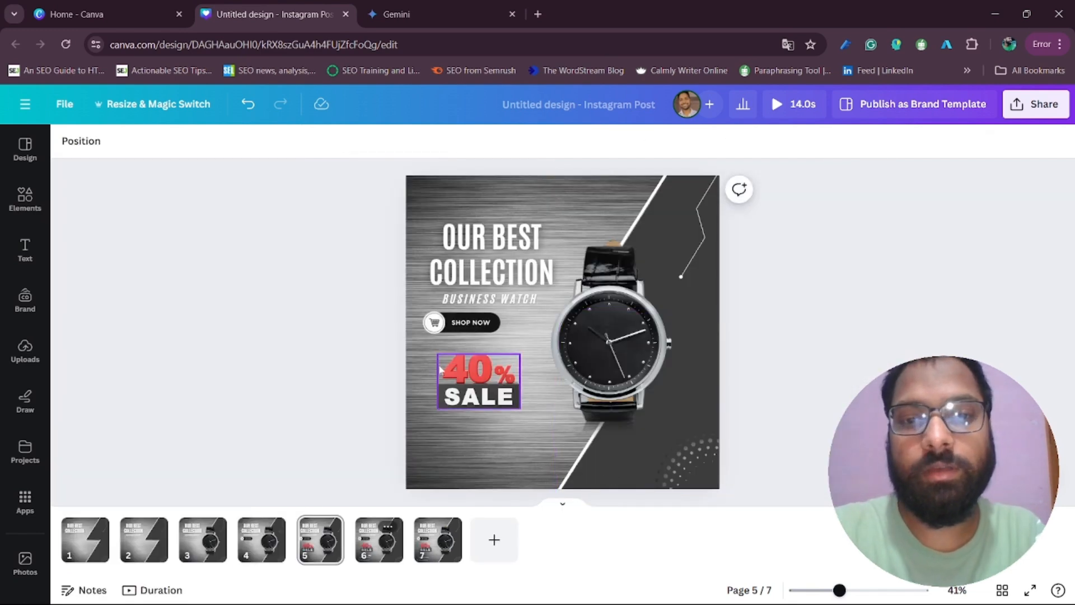
# Apply the Stomp animation on enter to the "40% SALE" graphic on page 5
pyautogui.click(441, 370)
pyautogui.click(261, 141)
pyautogui.scroll(-6, 217, 470)
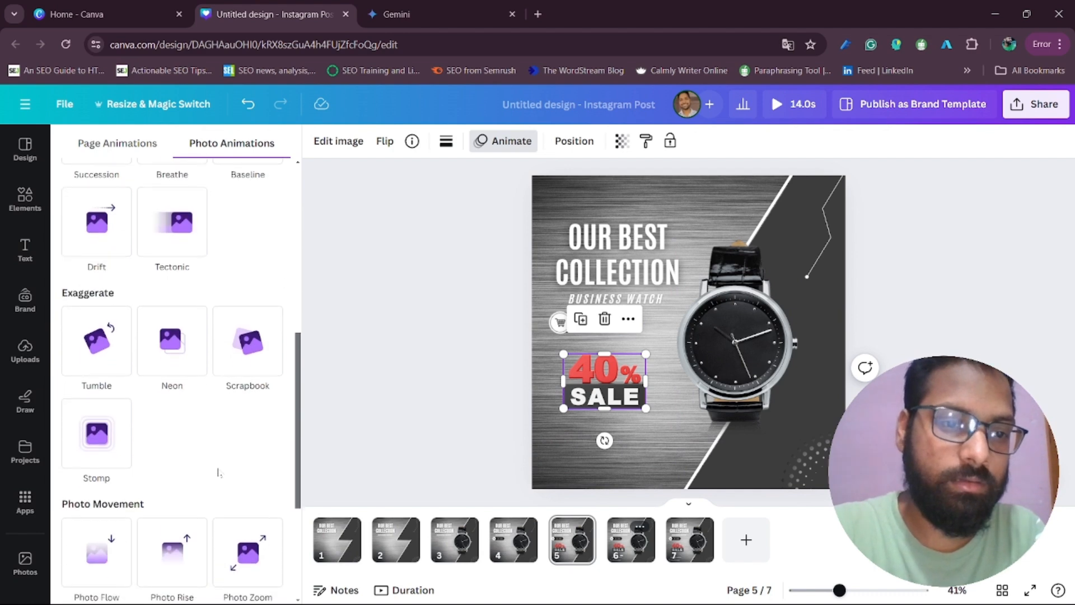
pyautogui.scroll(-2, 218, 473)
pyautogui.click(85, 338)
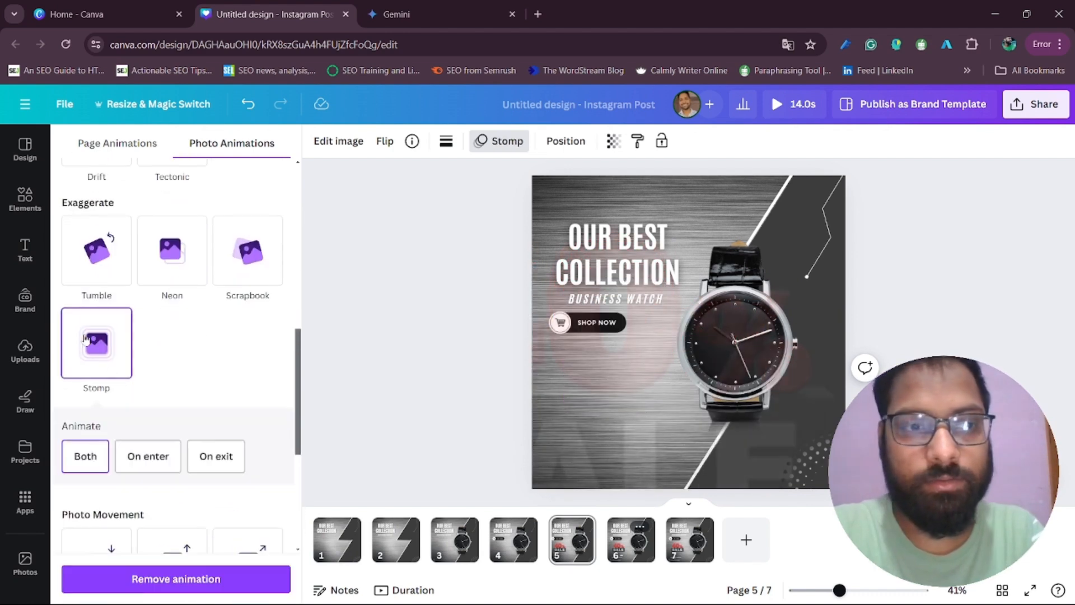
pyautogui.click(148, 456)
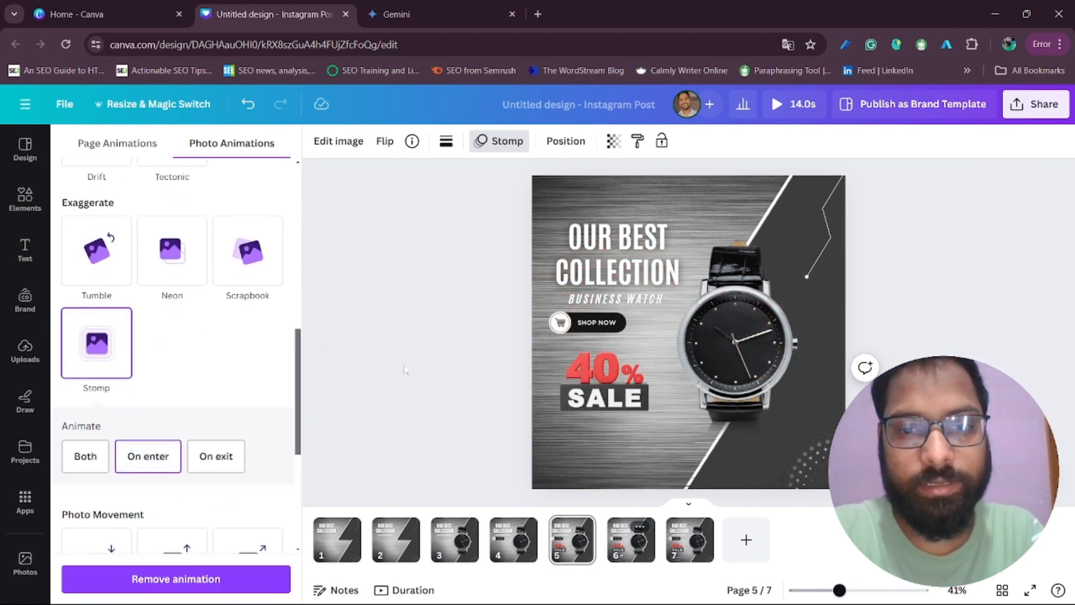
pyautogui.click(404, 366)
pyautogui.click(299, 391)
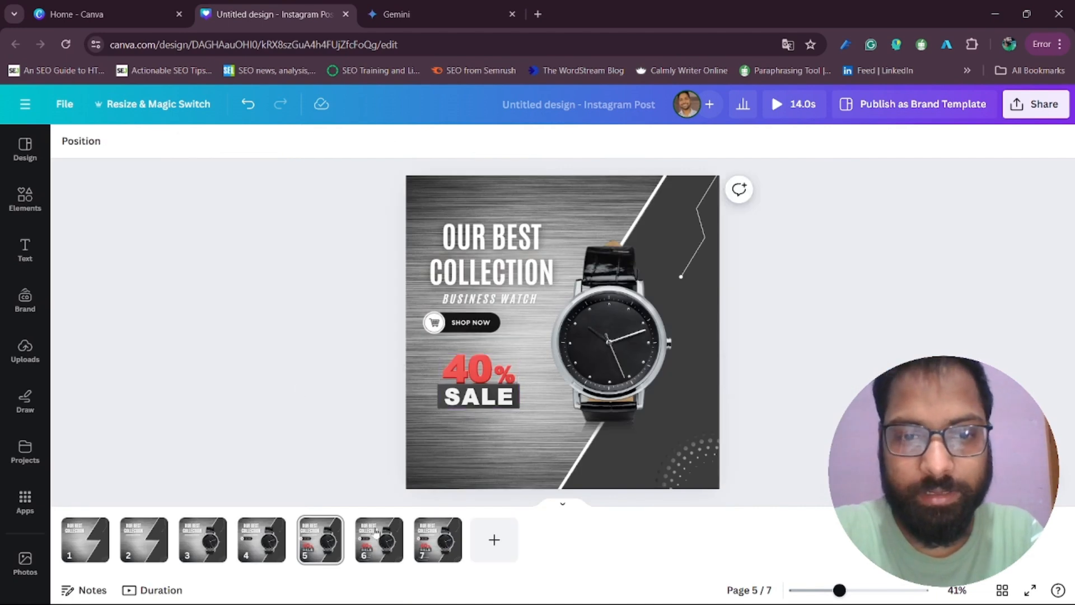
# On page 6, preview the available element animations on the handle and phone lines together with their icons
pyautogui.click(382, 536)
pyautogui.moveTo(396, 434); pyautogui.dragTo(512, 475)
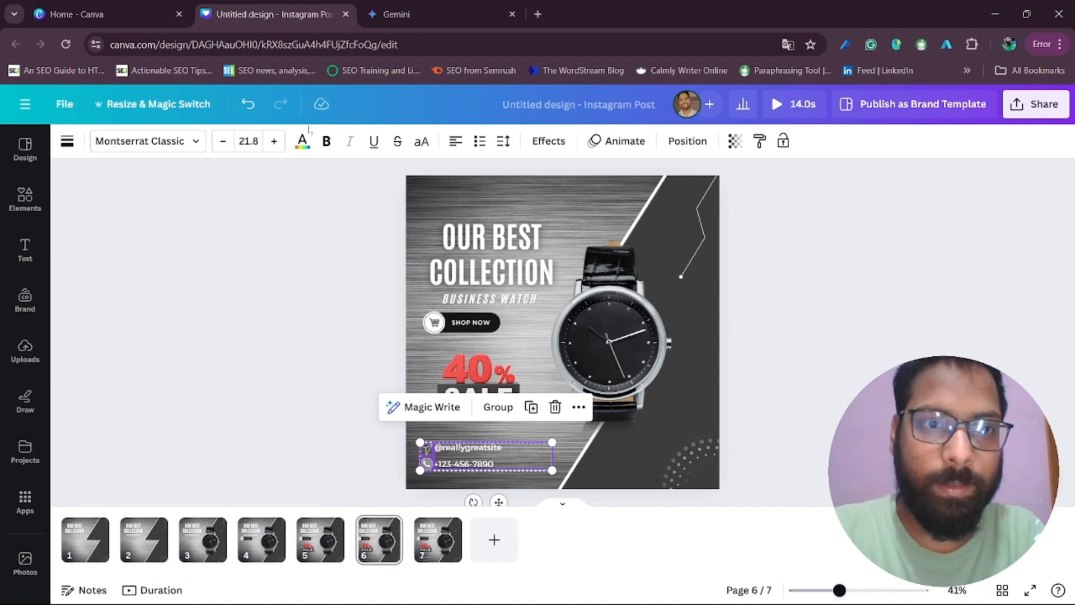
pyautogui.click(627, 140)
pyautogui.scroll(-10, 173, 504)
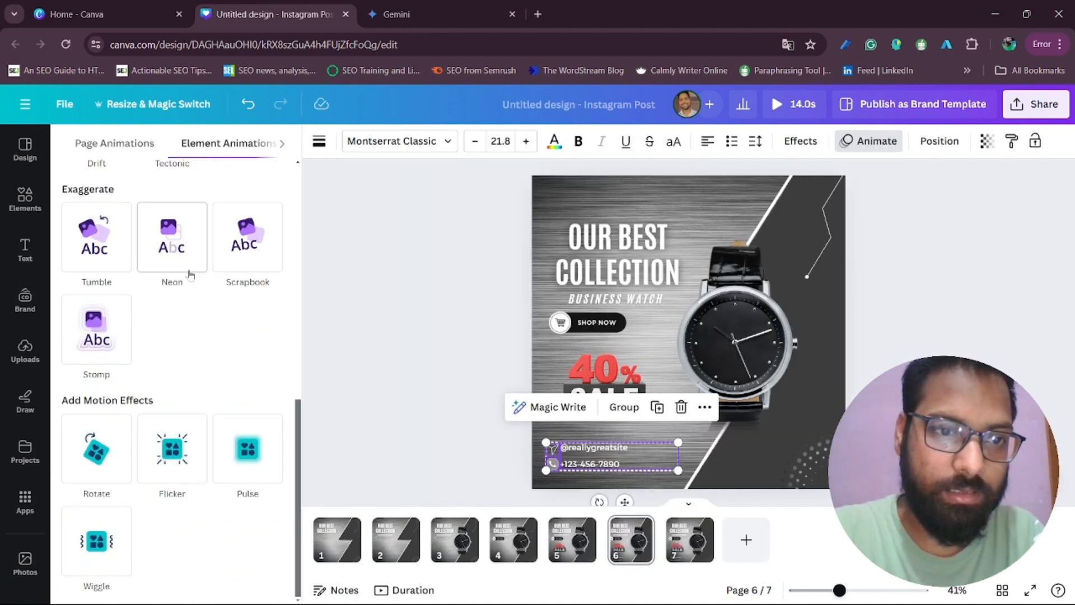
pyautogui.scroll(4, 175, 336)
pyautogui.scroll(5, 178, 270)
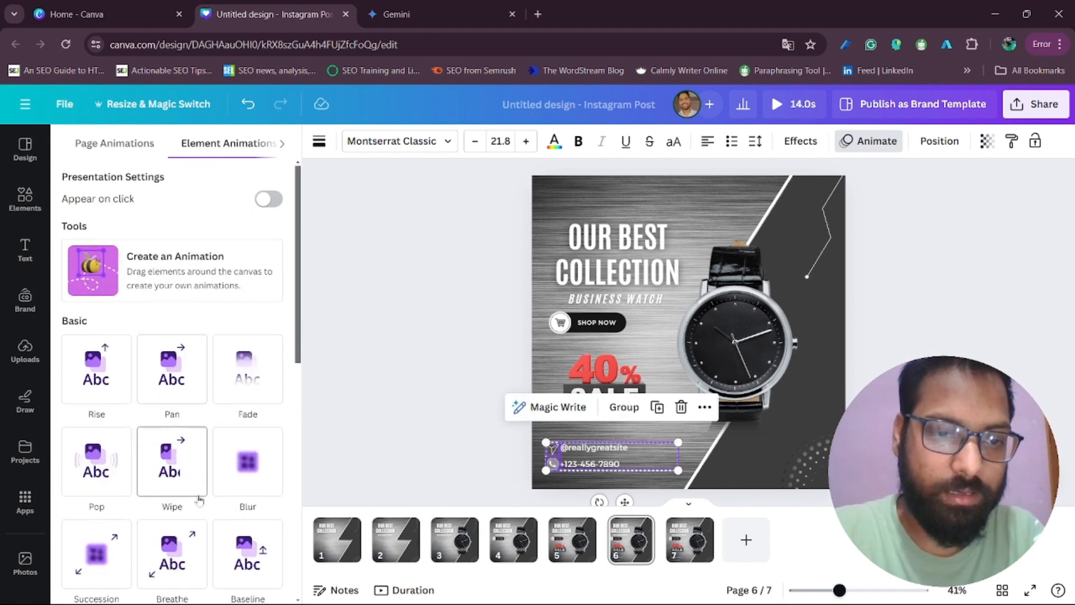
pyautogui.scroll(-8, 207, 314)
pyautogui.scroll(3, 223, 361)
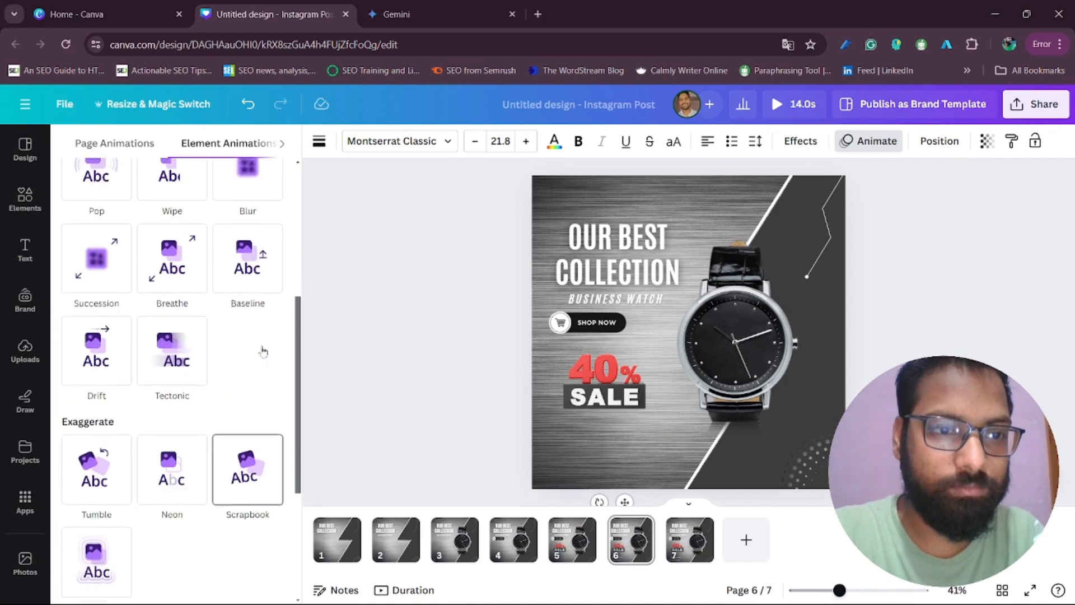
pyautogui.scroll(3, 149, 288)
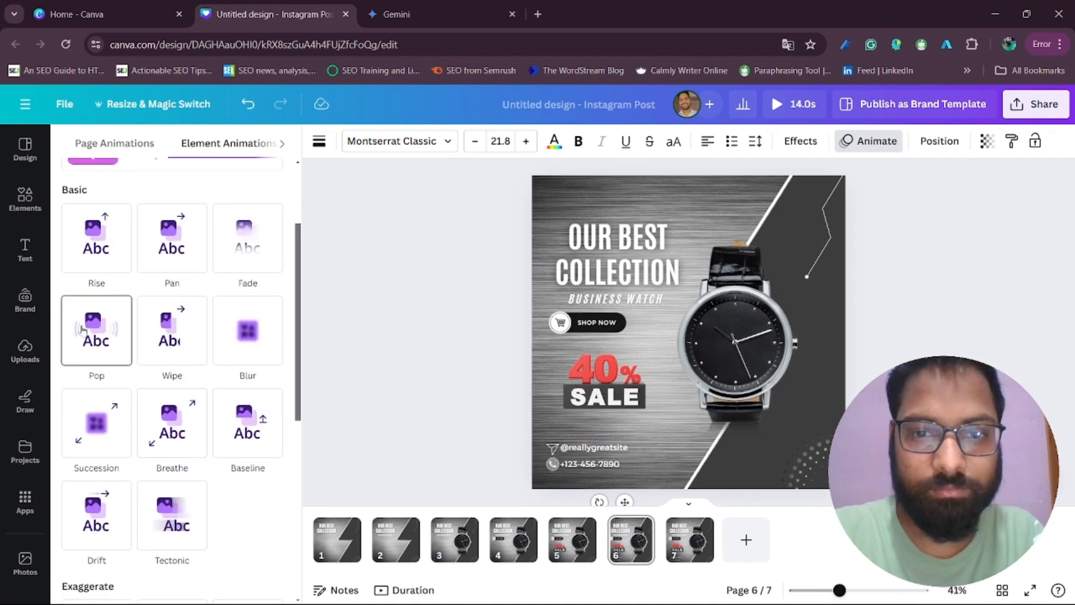
pyautogui.click(393, 330)
pyautogui.click(290, 373)
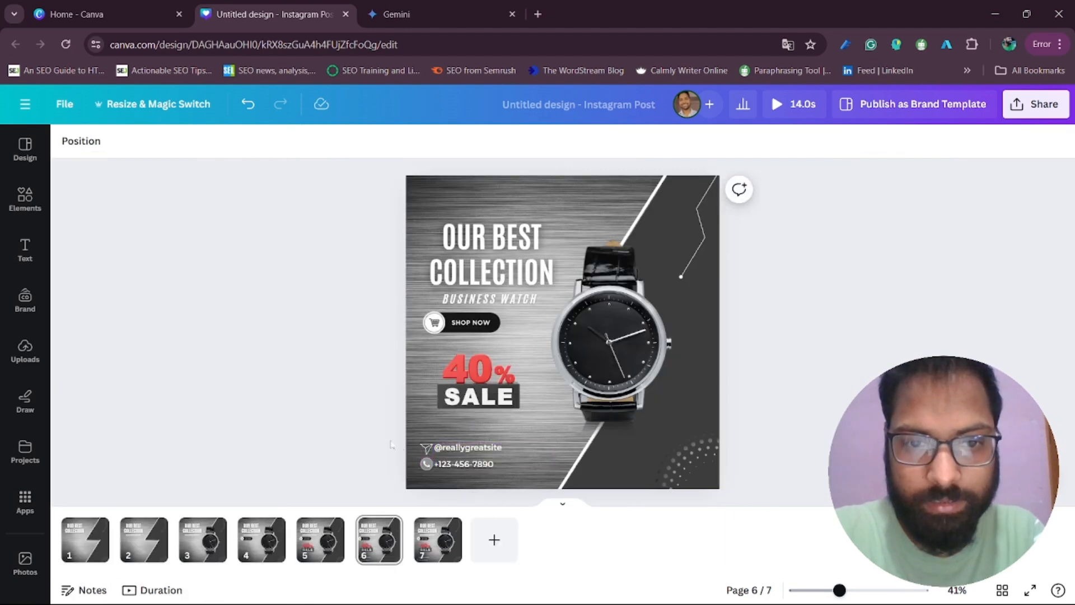
# On page 6, delete the handle and phone text, keeping the two icons beside it
pyautogui.moveTo(407, 464); pyautogui.dragTo(429, 473)
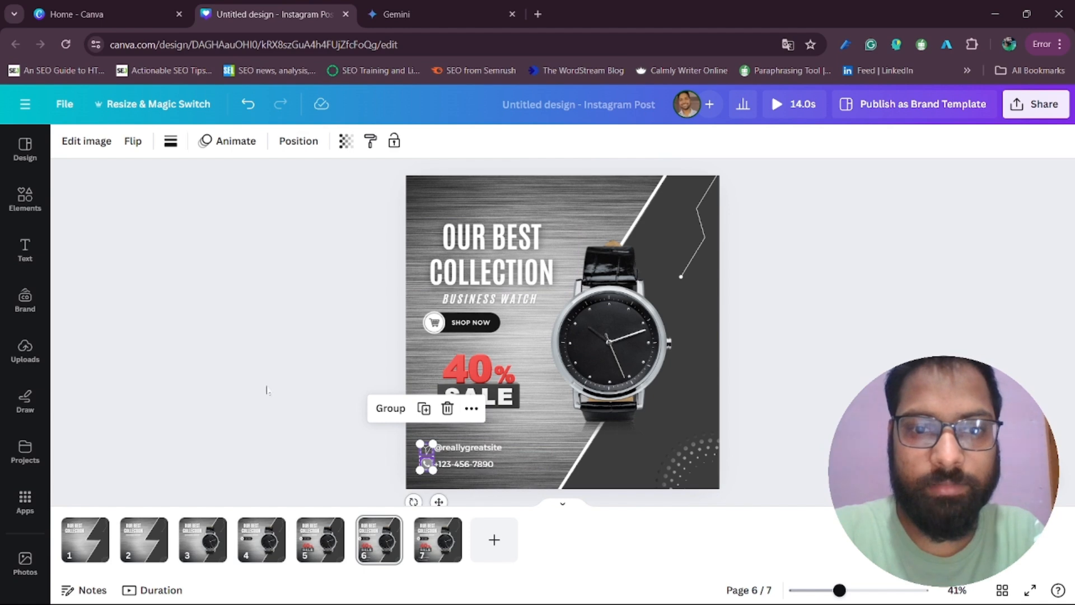
pyautogui.click(246, 417)
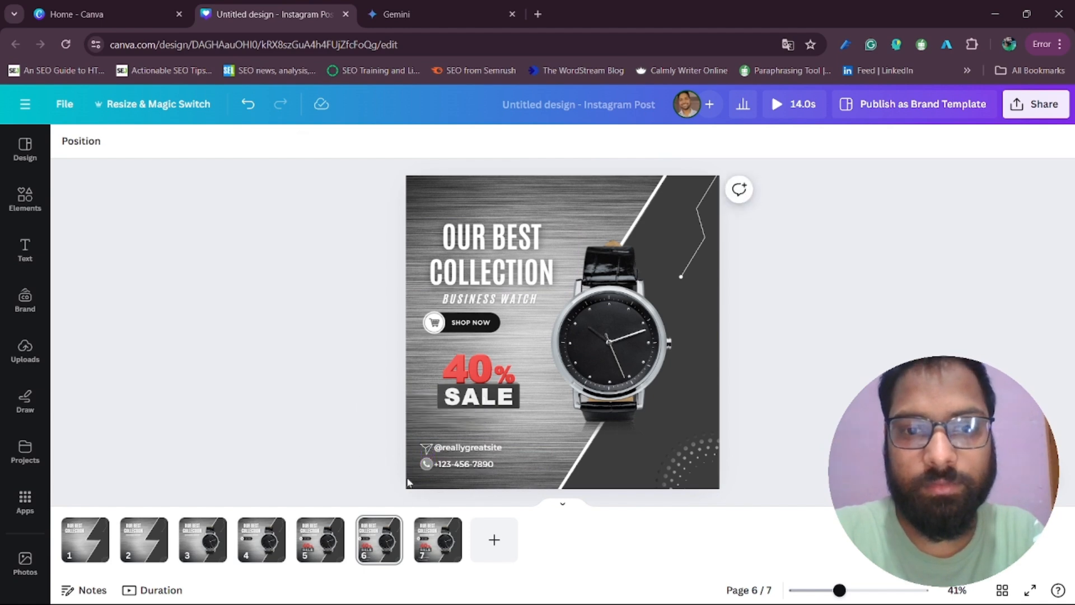
pyautogui.click(496, 469)
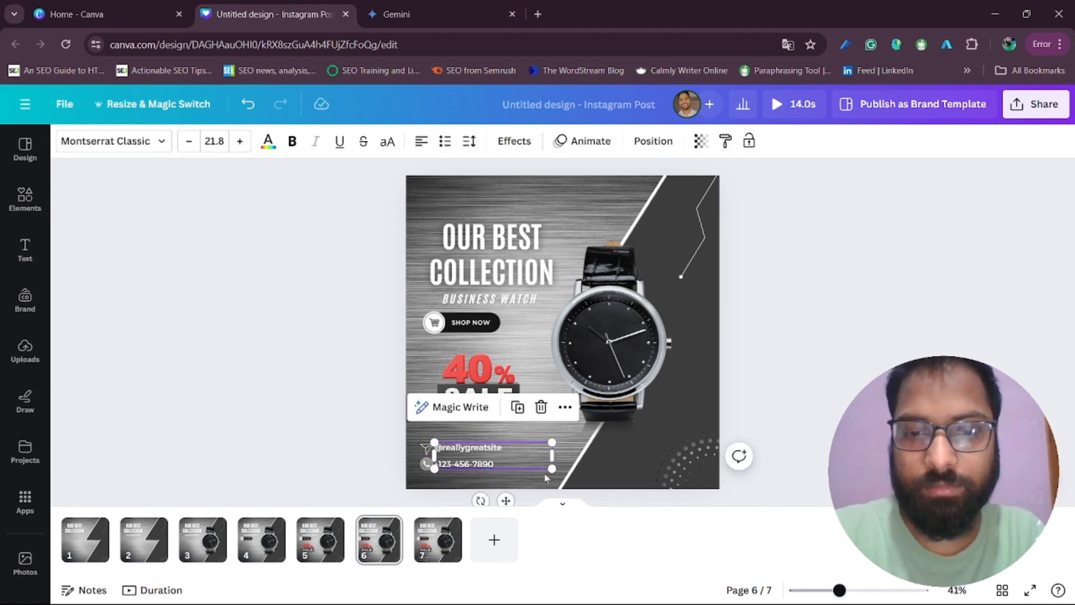
pyautogui.press('Delete')
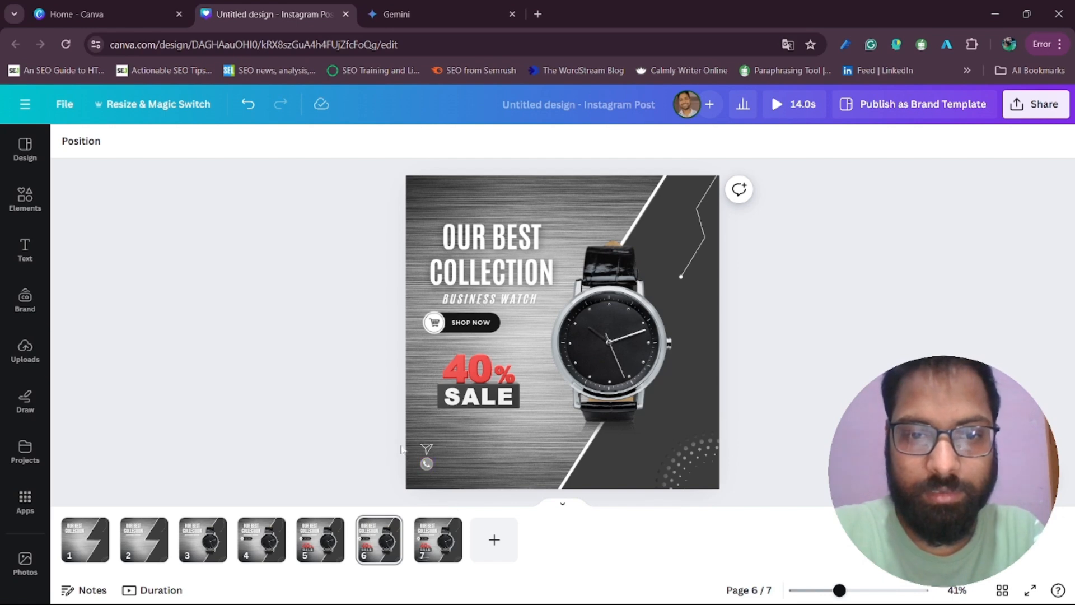
# Apply the Blur animation on enter to the send and phone icons on page 6
pyautogui.moveTo(431, 465); pyautogui.dragTo(429, 465)
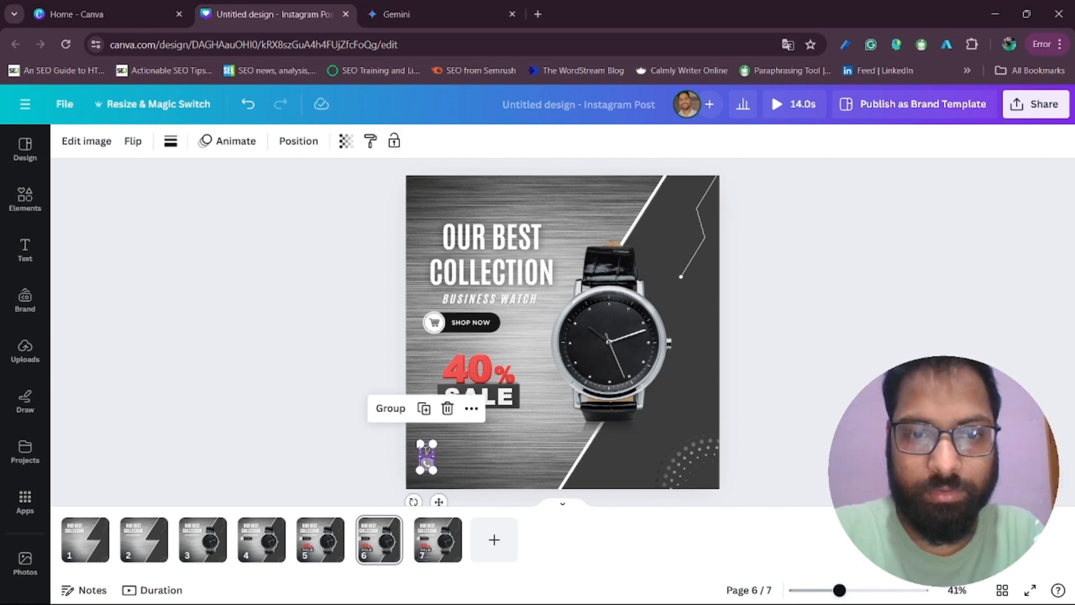
pyautogui.click(239, 143)
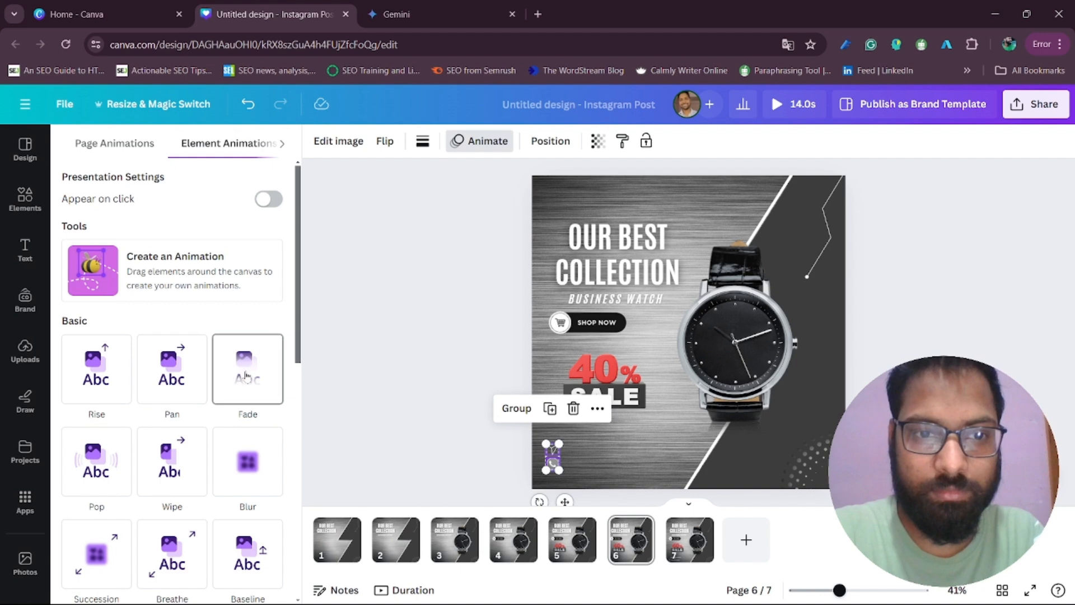
pyautogui.click(252, 459)
pyautogui.click(148, 481)
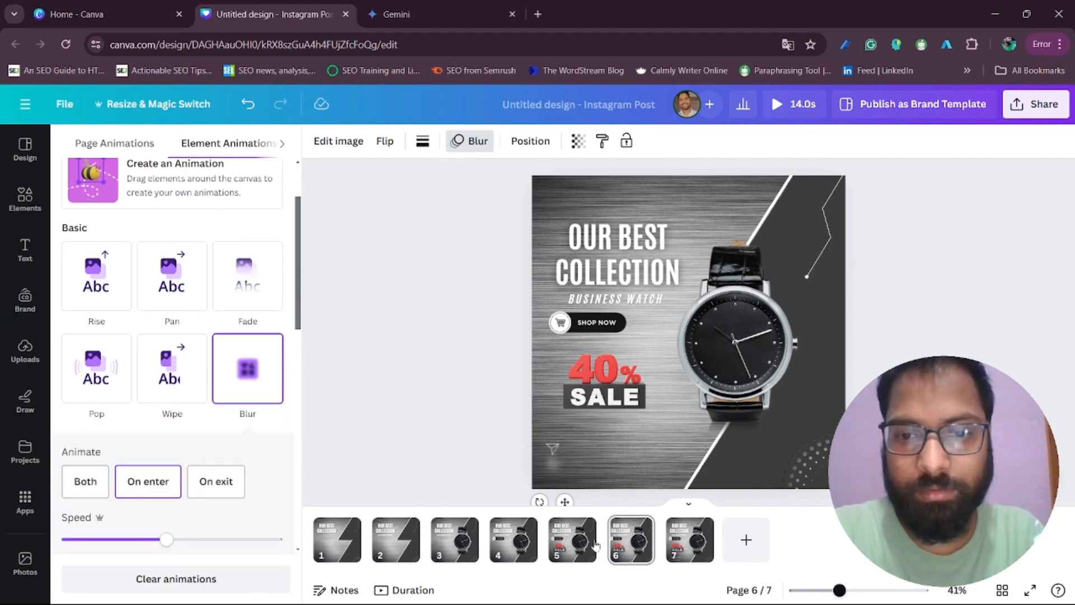
# Apply the Typewriter animation on enter to the handle and phone text on page 7
pyautogui.click(690, 539)
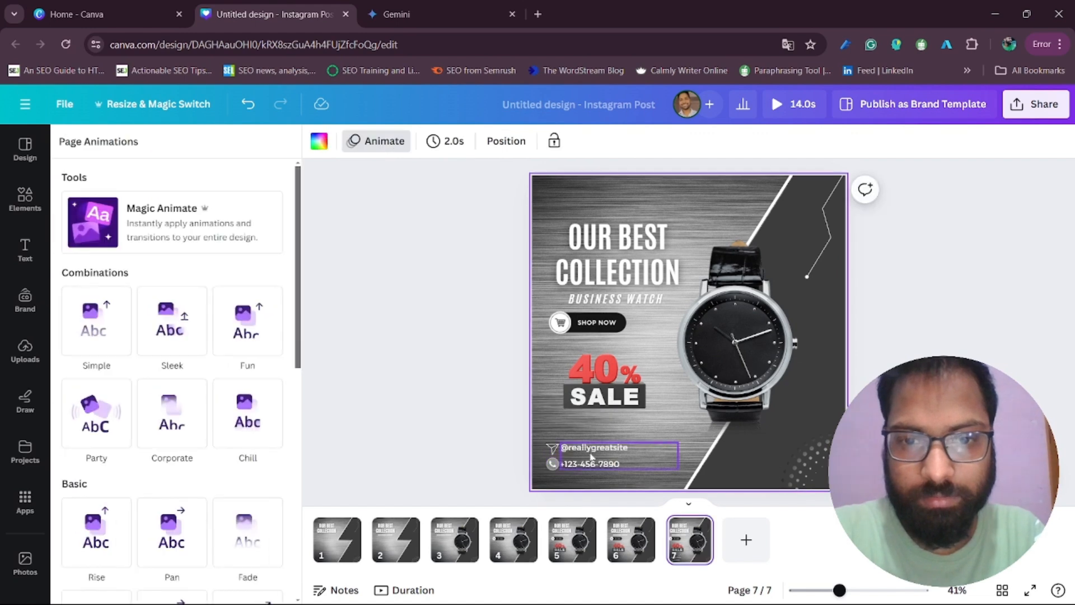
pyautogui.click(590, 456)
pyautogui.scroll(-2, 170, 352)
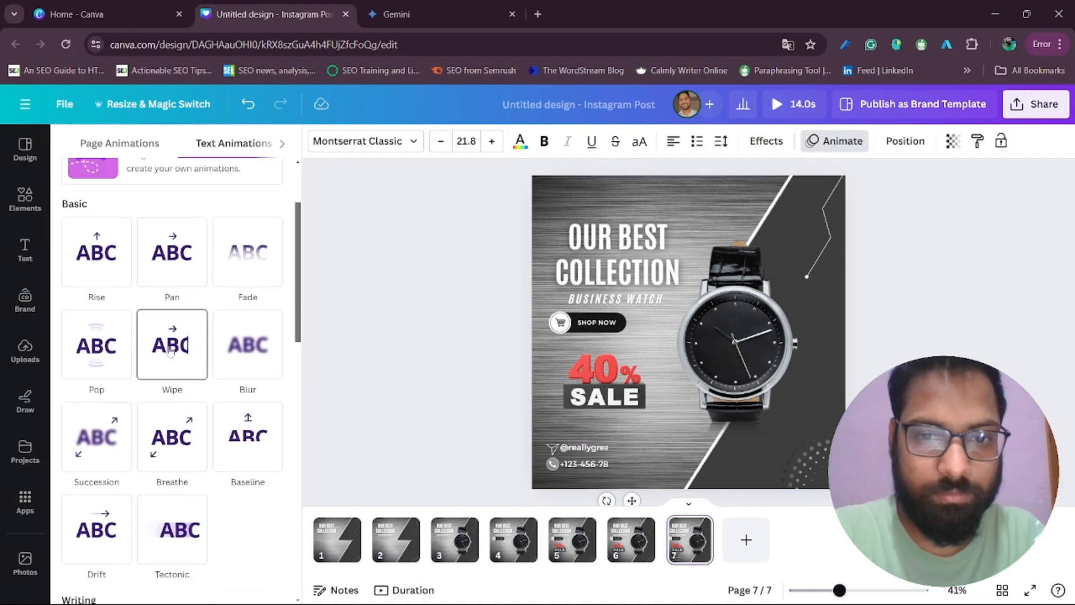
pyautogui.scroll(-5, 171, 280)
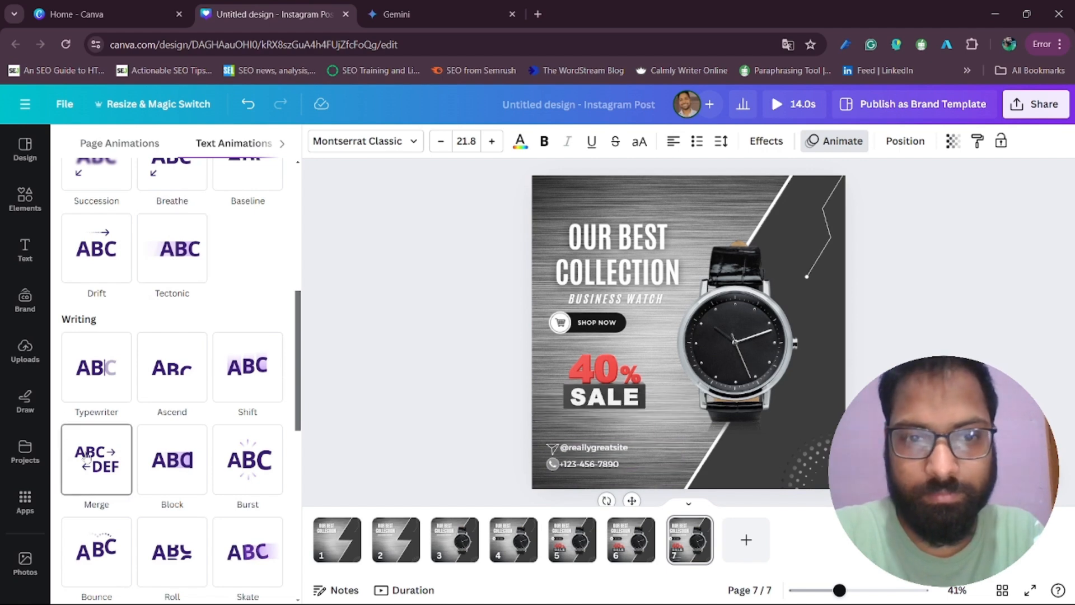
pyautogui.click(125, 388)
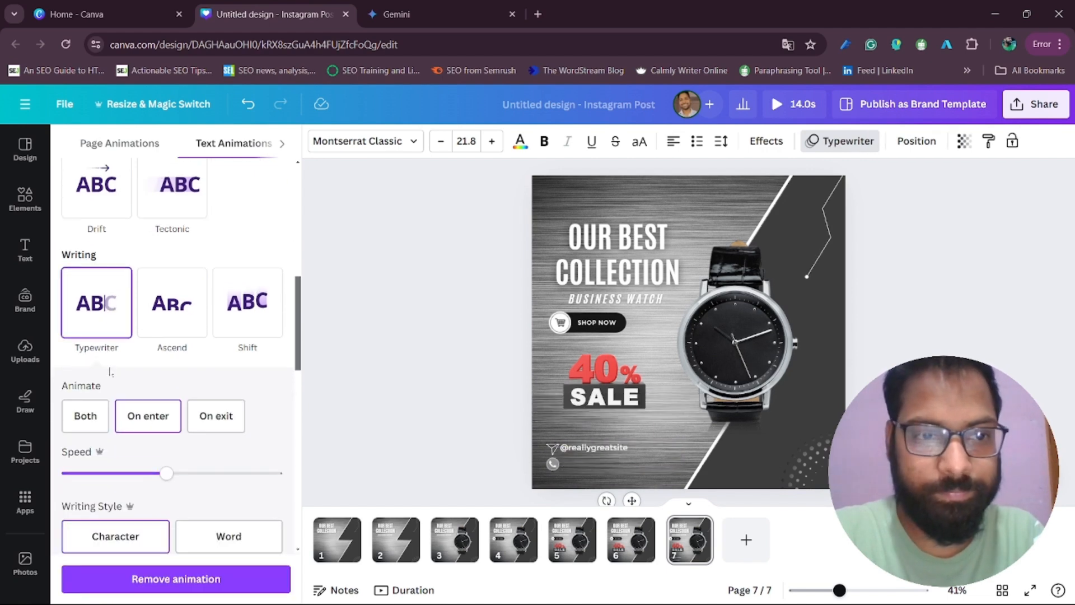
pyautogui.click(410, 469)
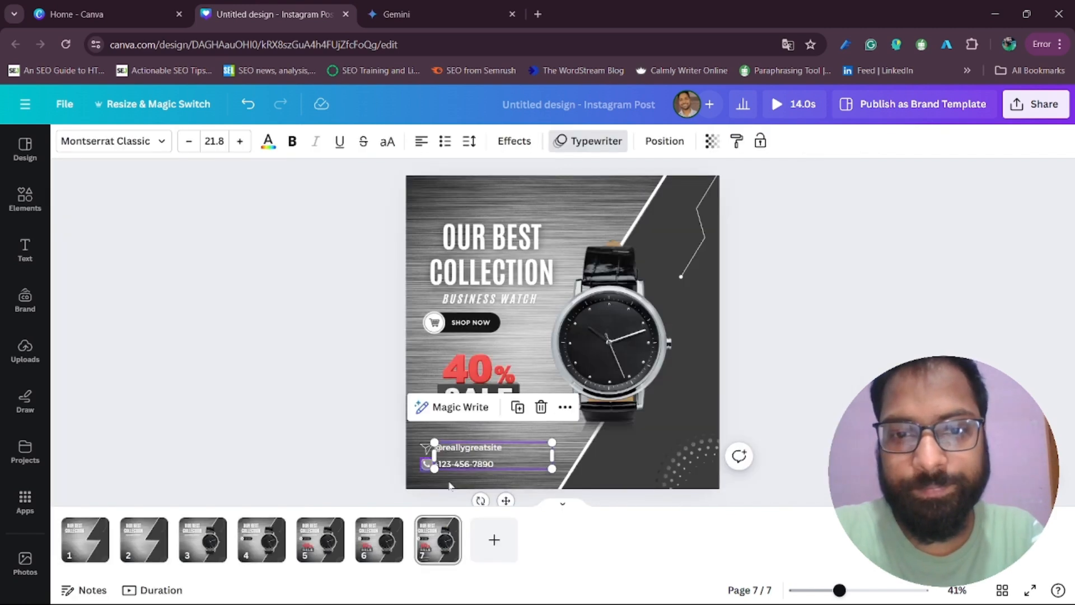
pyautogui.click(324, 386)
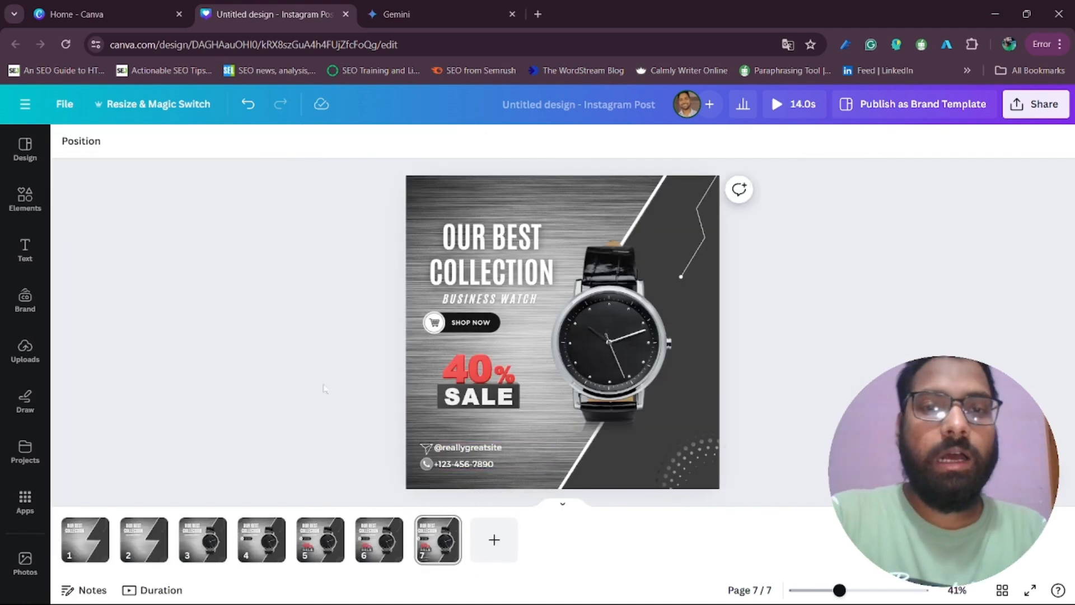
# Play the whole design as a full-screen preview and return to the editor
pyautogui.click(1030, 590)
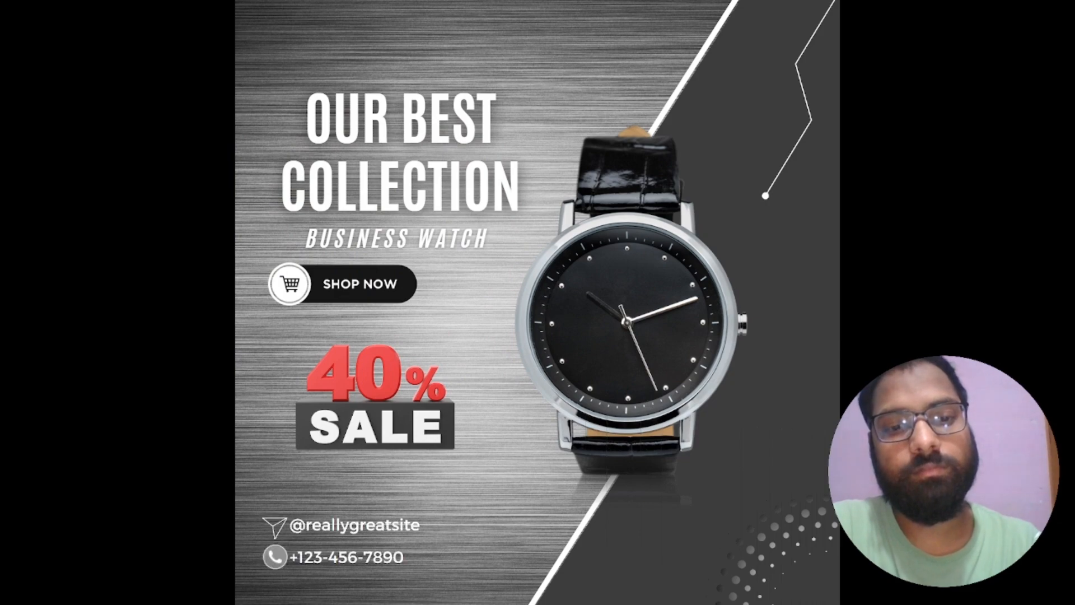
pyautogui.press('Escape')
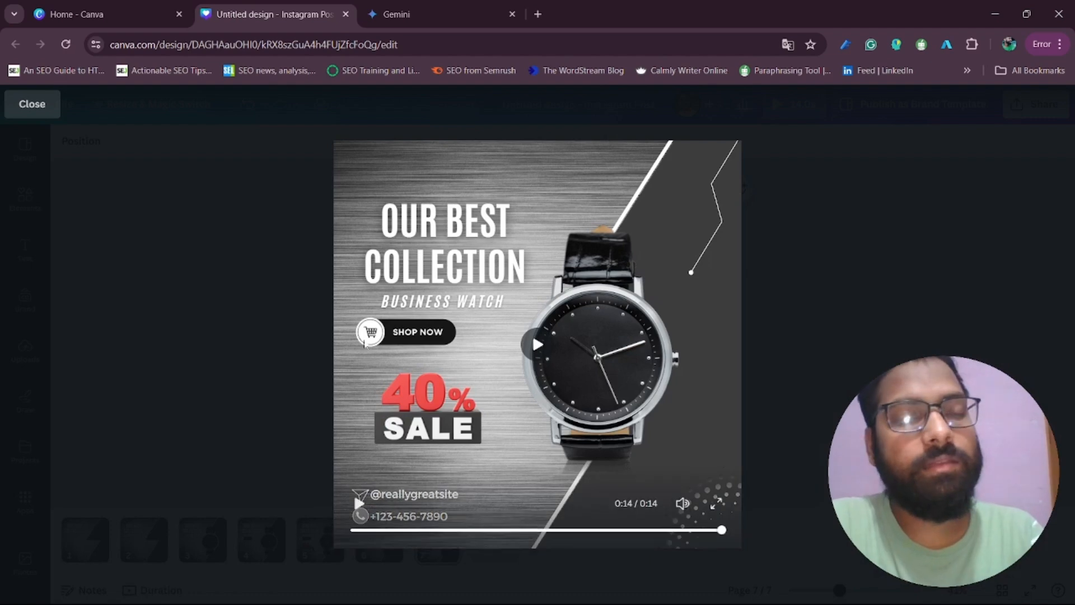
pyautogui.click(32, 104)
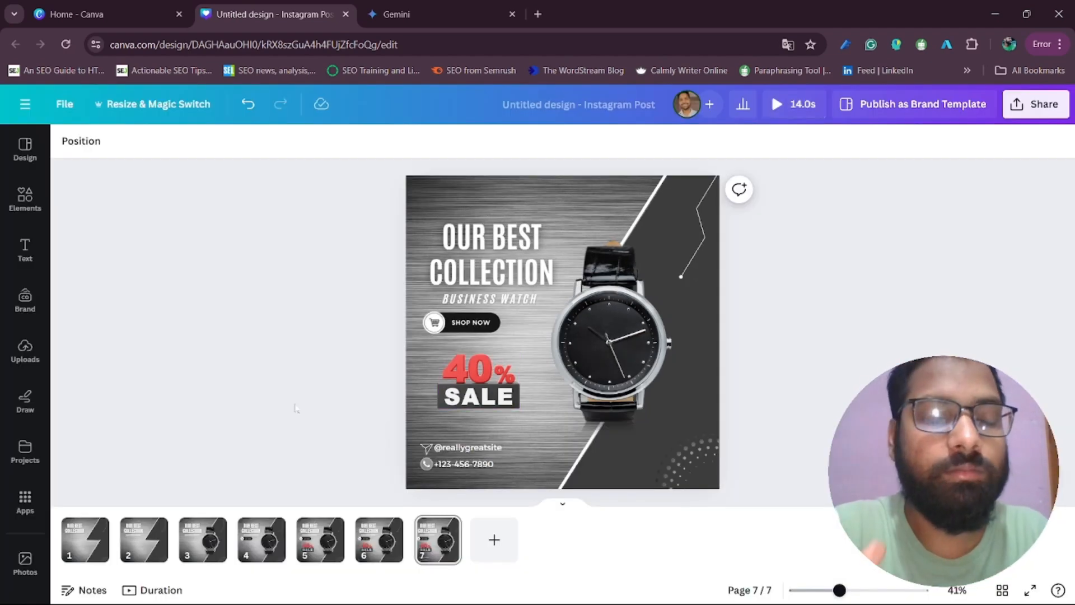
# Set the duration of page 2 to 1 second
pyautogui.click(86, 549)
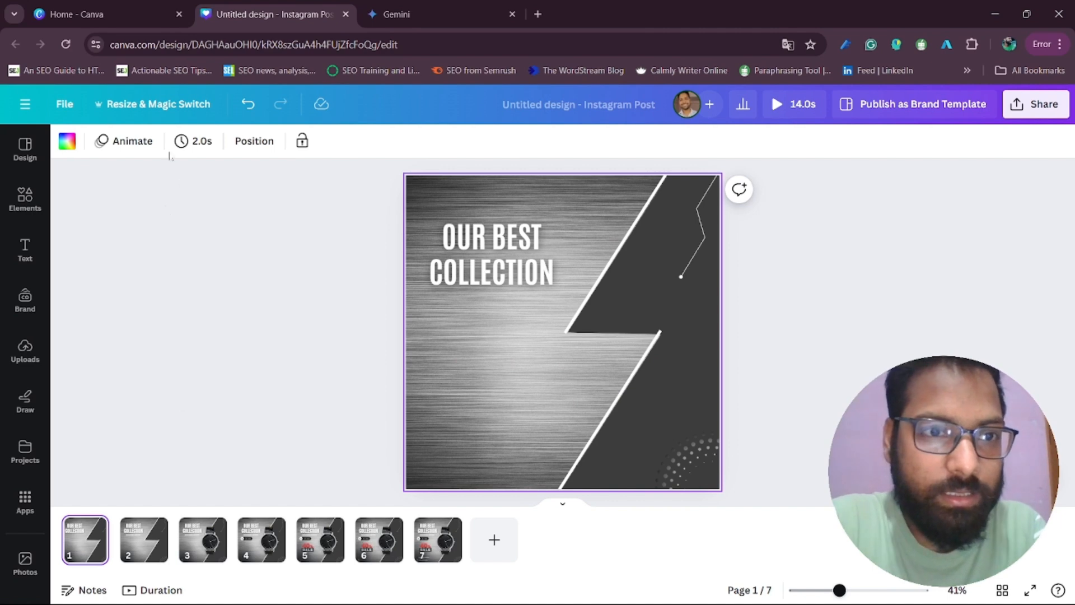
pyautogui.click(152, 550)
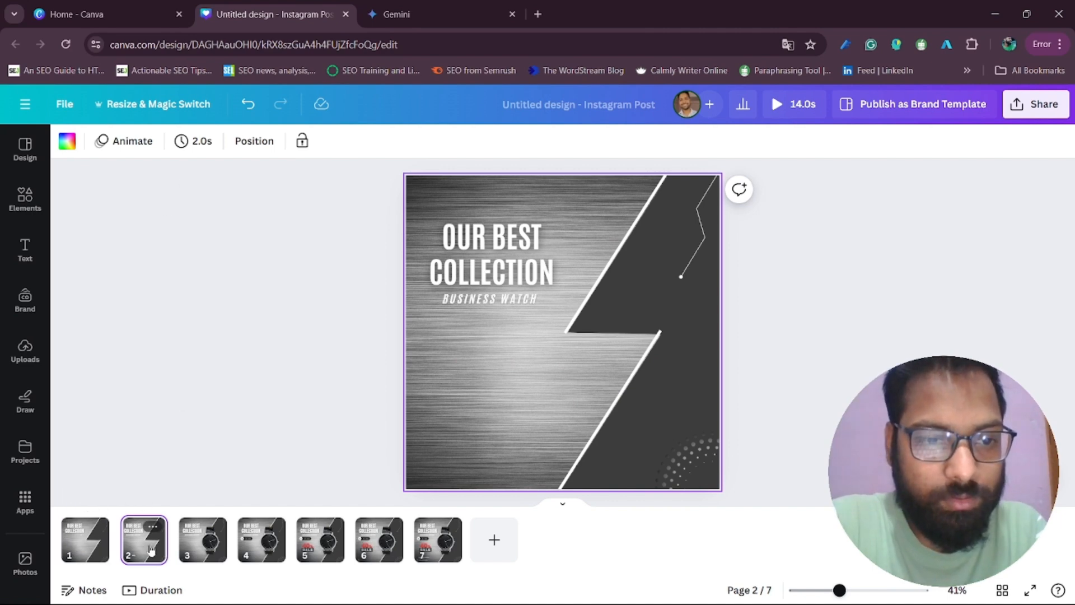
pyautogui.click(201, 147)
pyautogui.write('1')
pyautogui.press('Return')
# Set the durations of page 3 and page 4 to 1 second each
pyautogui.click(219, 530)
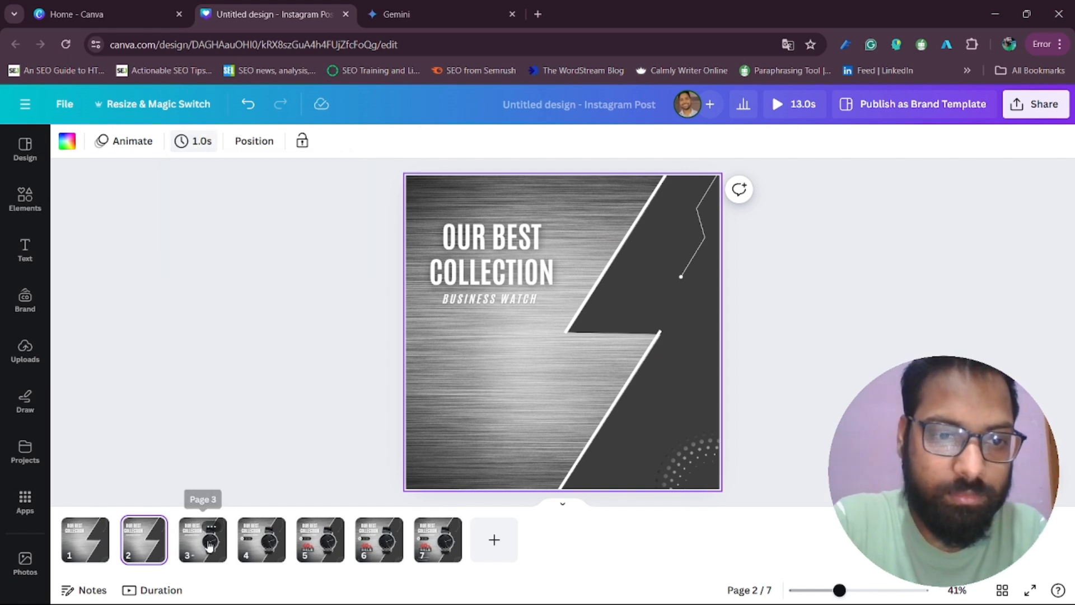
pyautogui.click(201, 146)
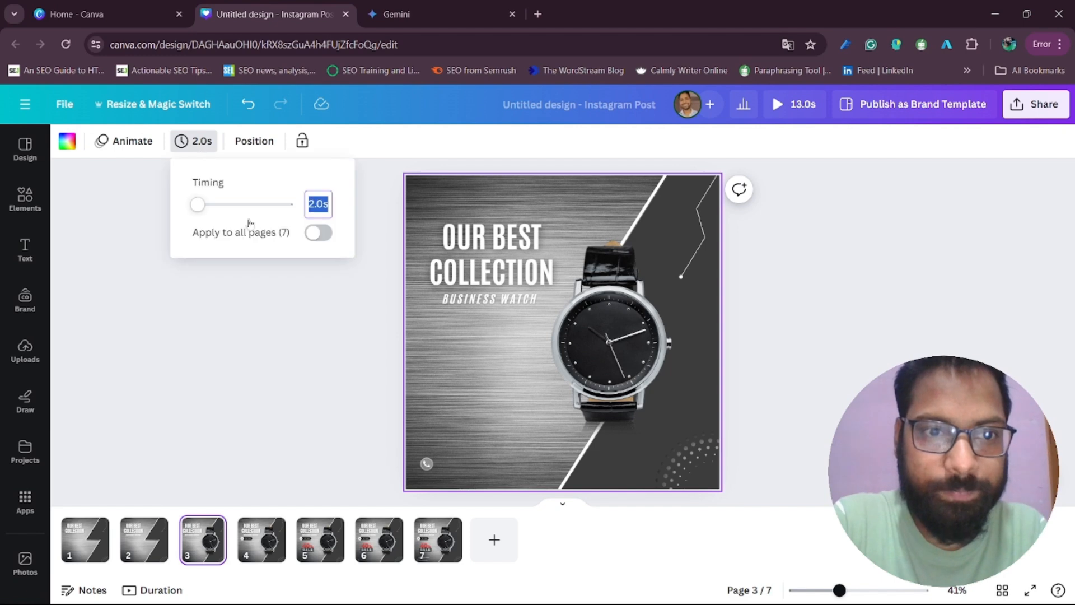
pyautogui.write('1')
pyautogui.press('Return')
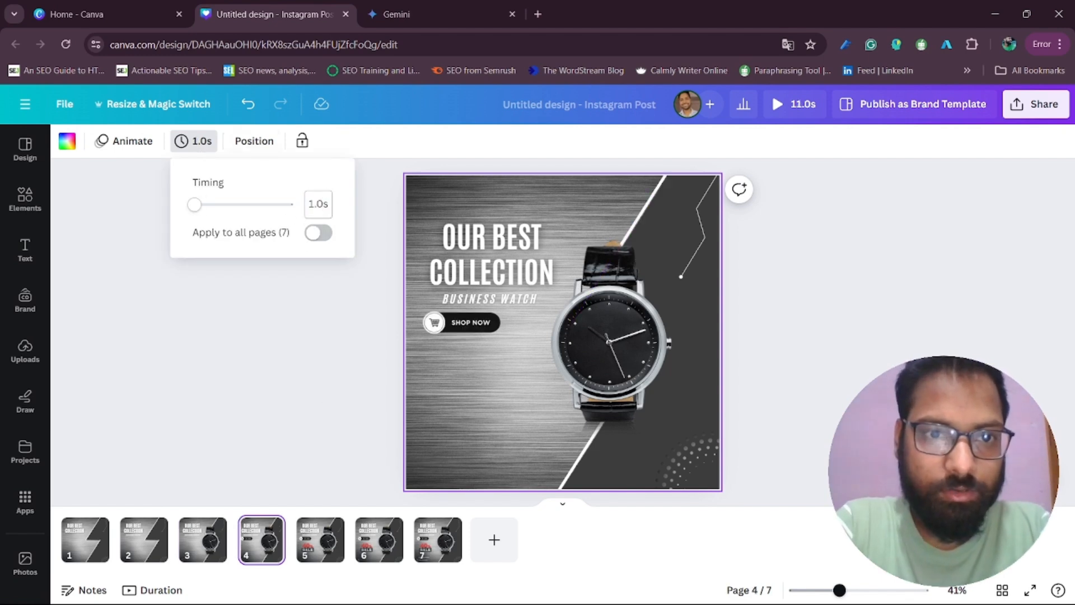
pyautogui.click(298, 331)
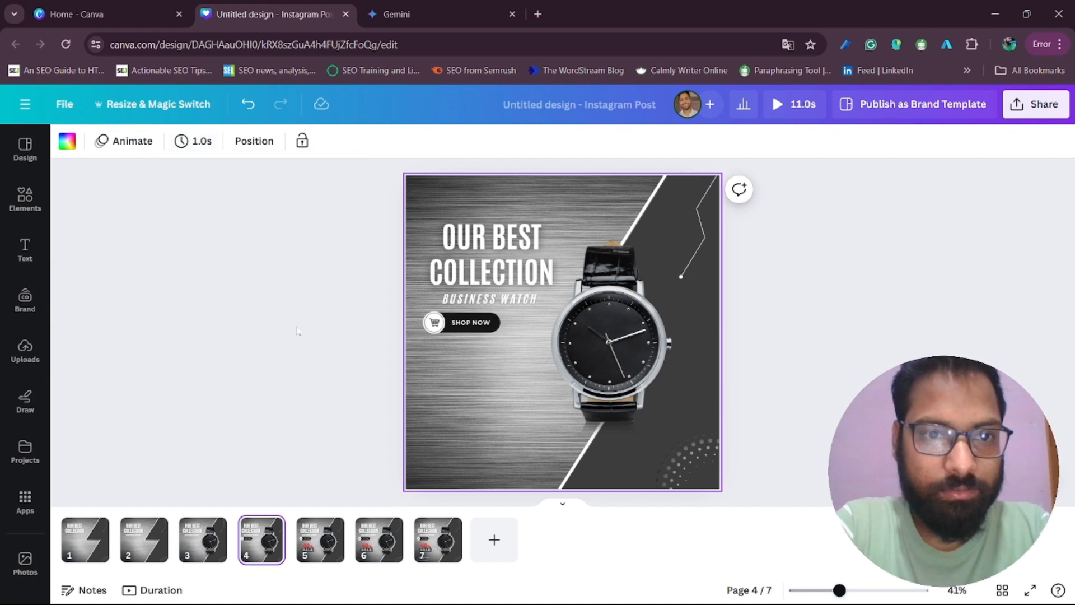
# Set the duration of page 5 to 1 second
pyautogui.click(307, 555)
pyautogui.click(196, 140)
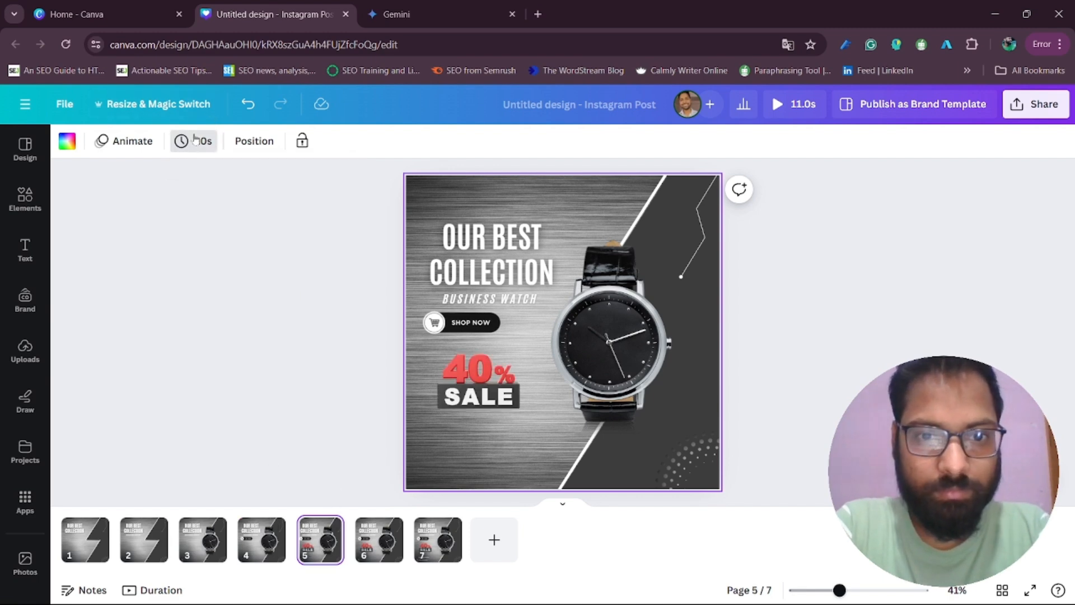
pyautogui.write('1')
pyautogui.press('Return')
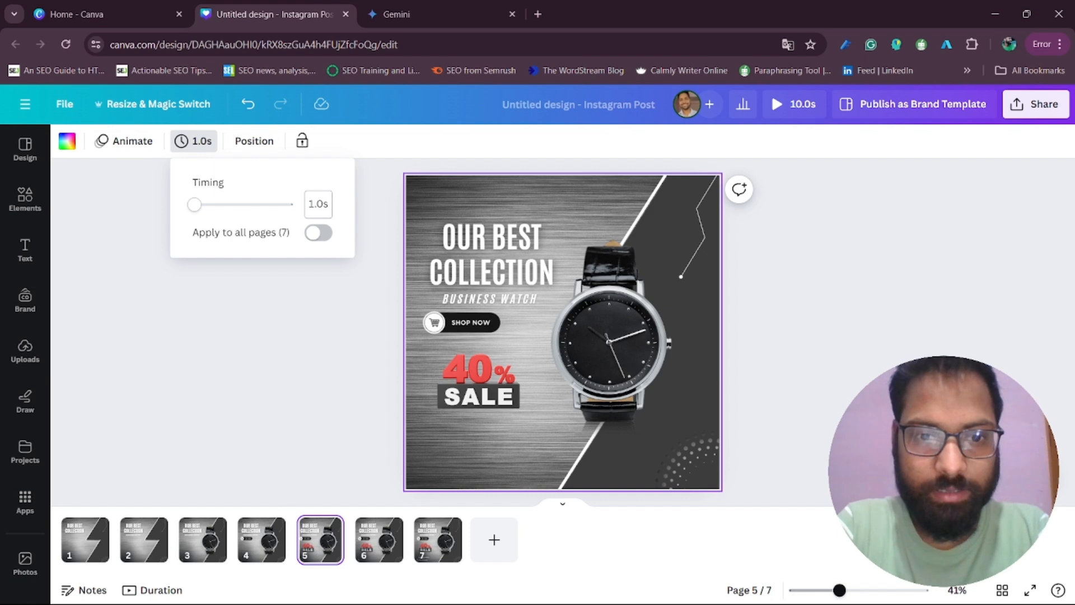
# Set the duration of page 6 to 1 second
pyautogui.click(374, 549)
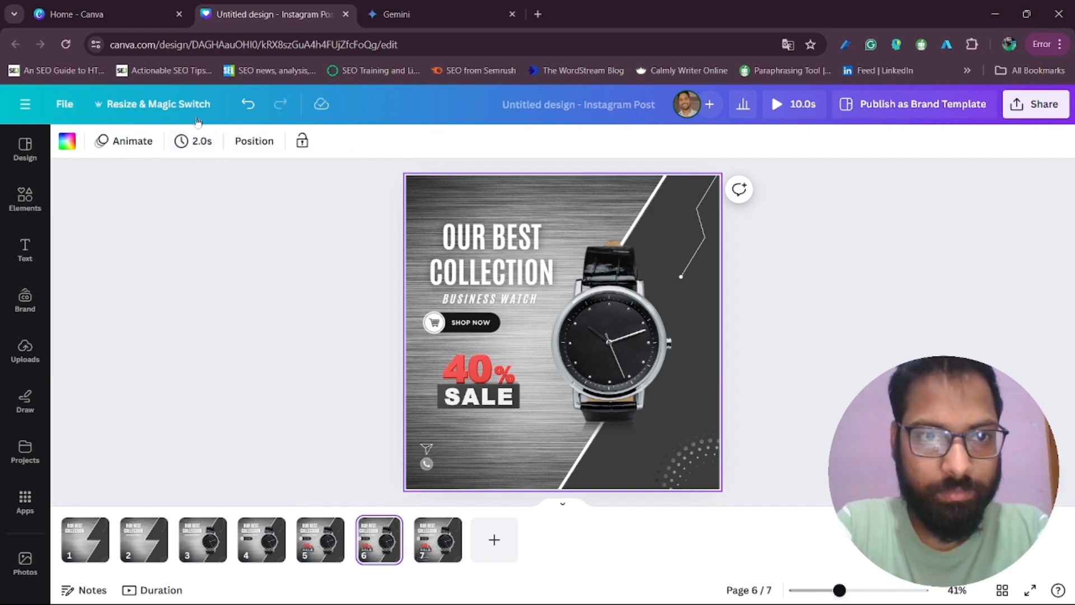
pyautogui.click(196, 150)
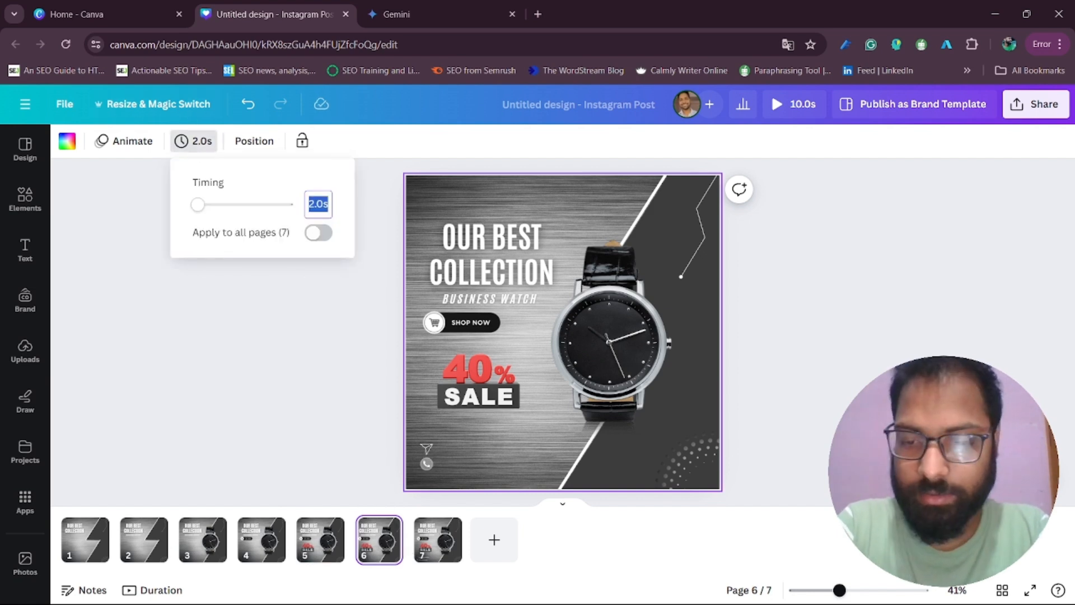
pyautogui.press('Return')
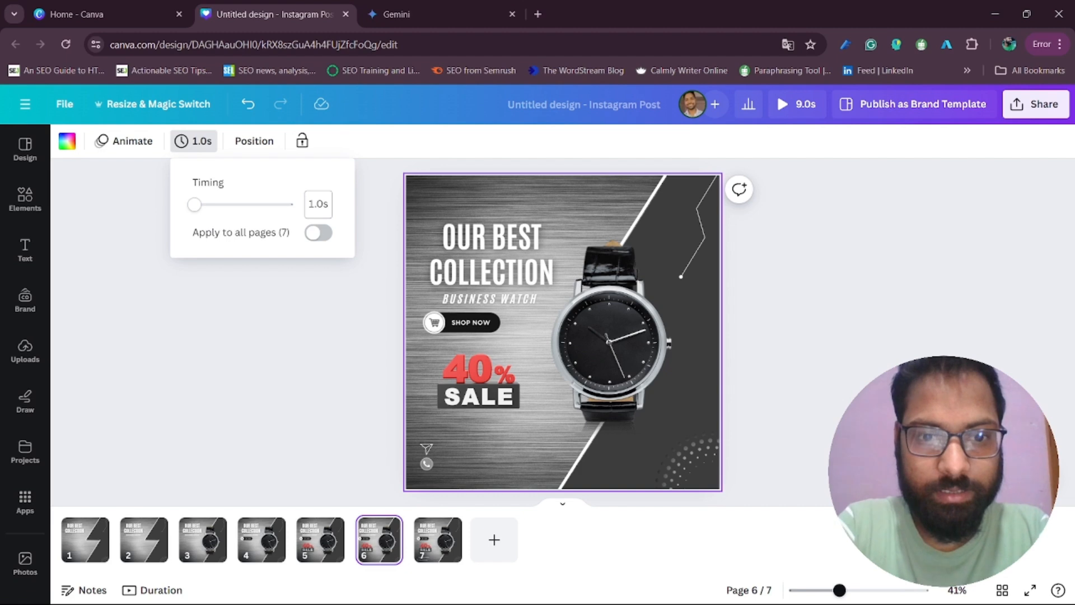
# Shorten the duration of page 7 to 0.1 seconds
pyautogui.click(429, 554)
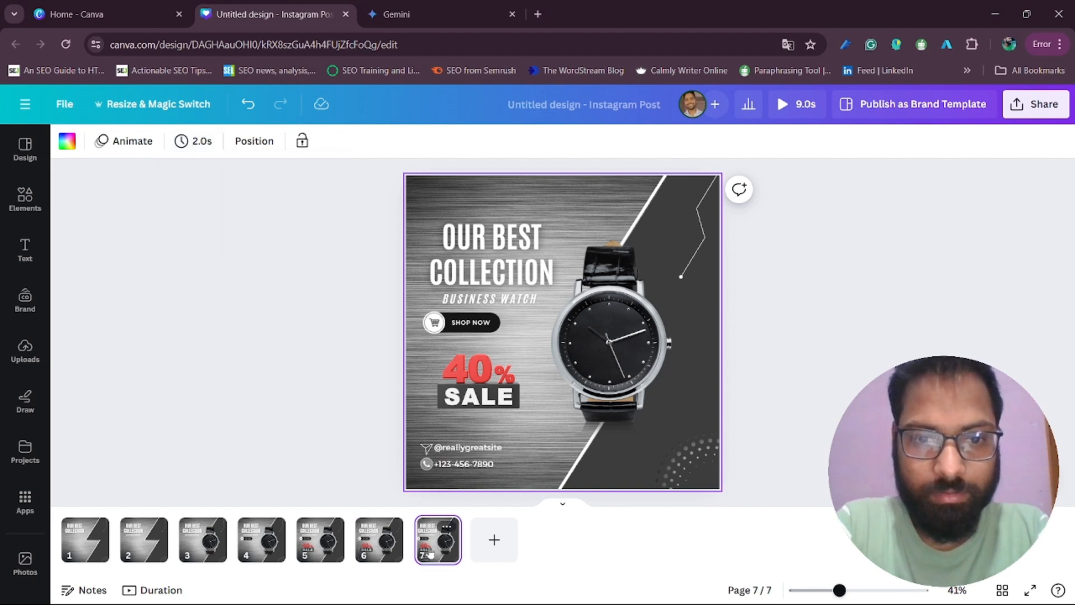
pyautogui.click(212, 144)
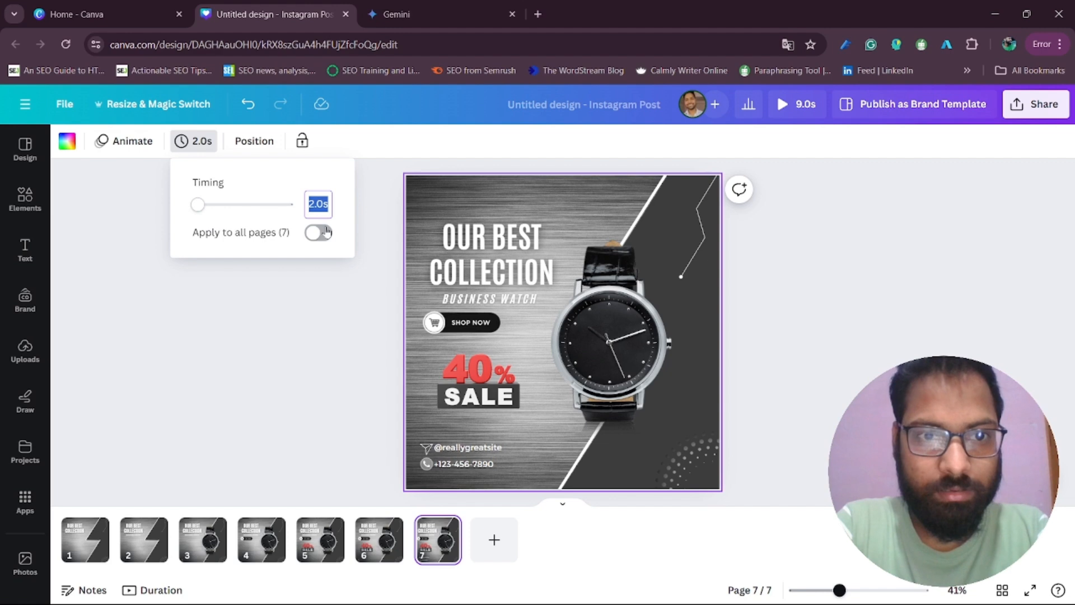
pyautogui.moveTo(197, 204); pyautogui.dragTo(179, 209)
pyautogui.click(341, 366)
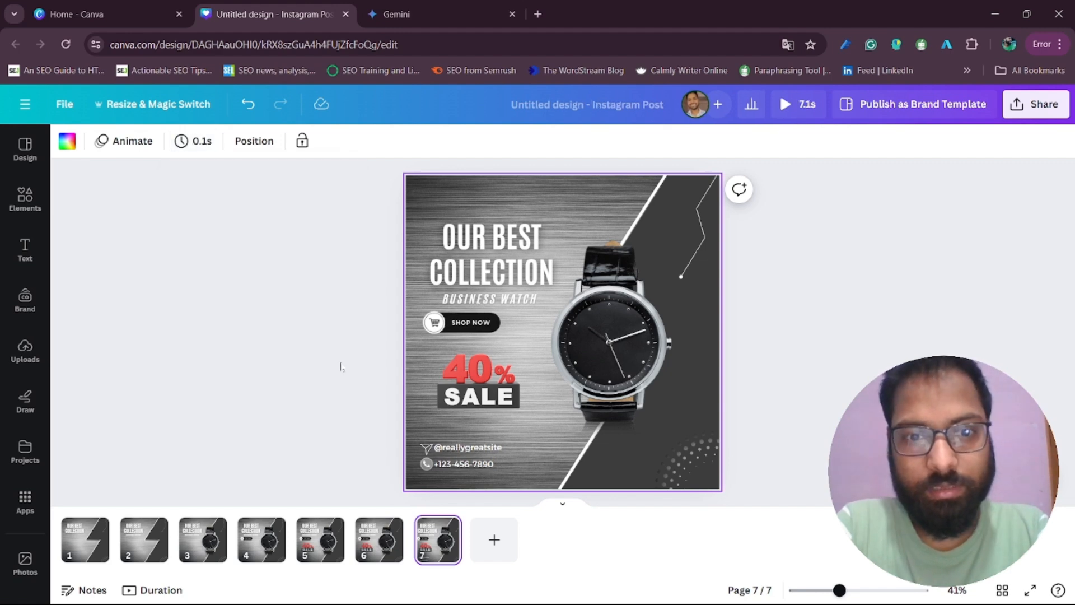
# Deselect the page, play the design preview through to its end and return to the editor
pyautogui.click(307, 457)
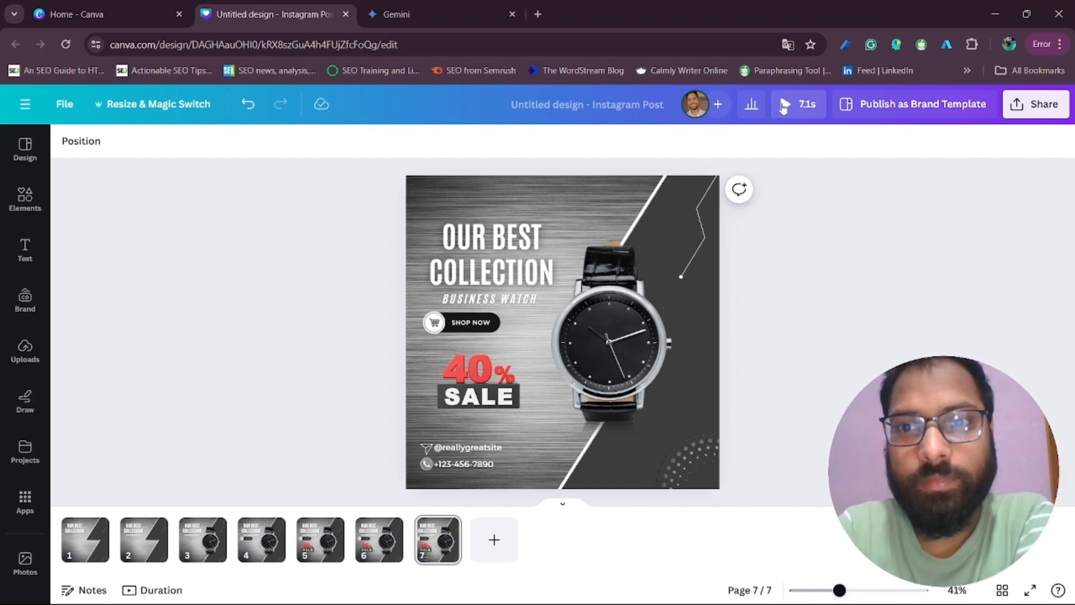
pyautogui.click(783, 107)
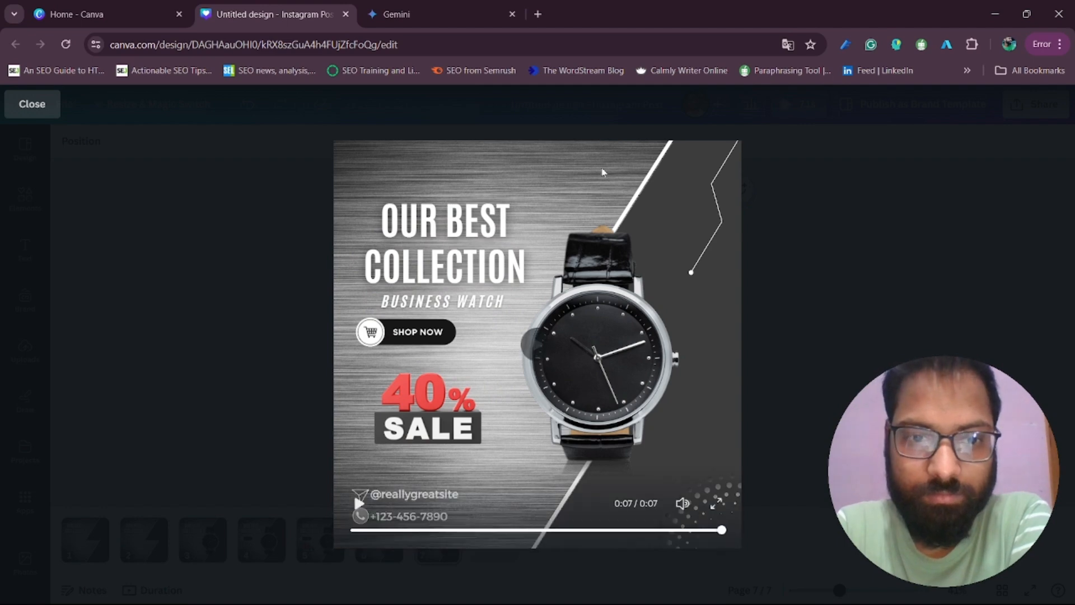
pyautogui.click(36, 106)
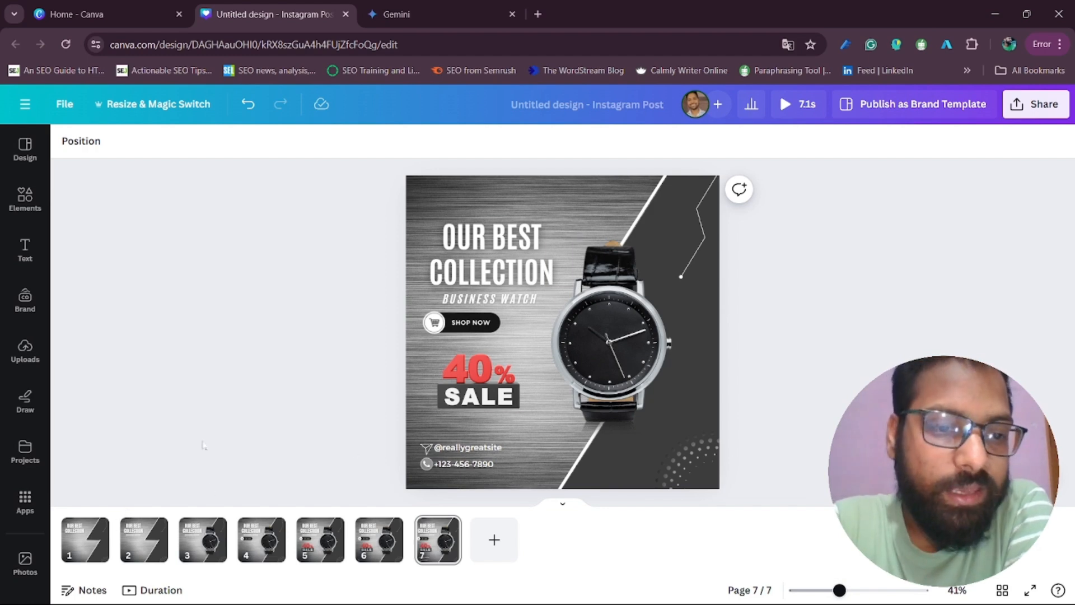
# Add a Match & Move transition between page 1 and page 2
pyautogui.click(93, 546)
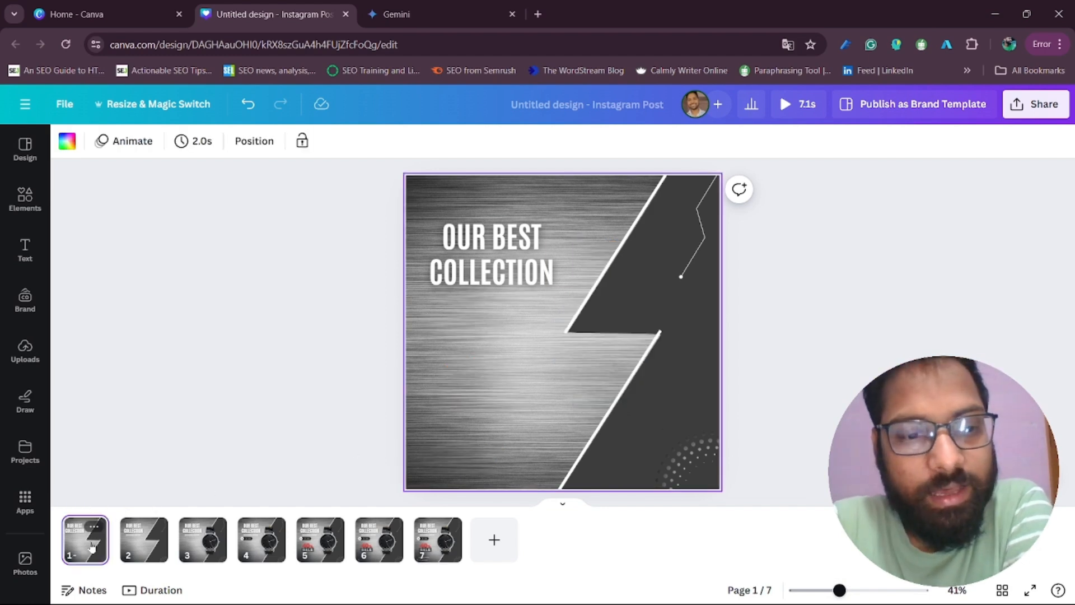
pyautogui.click(144, 551)
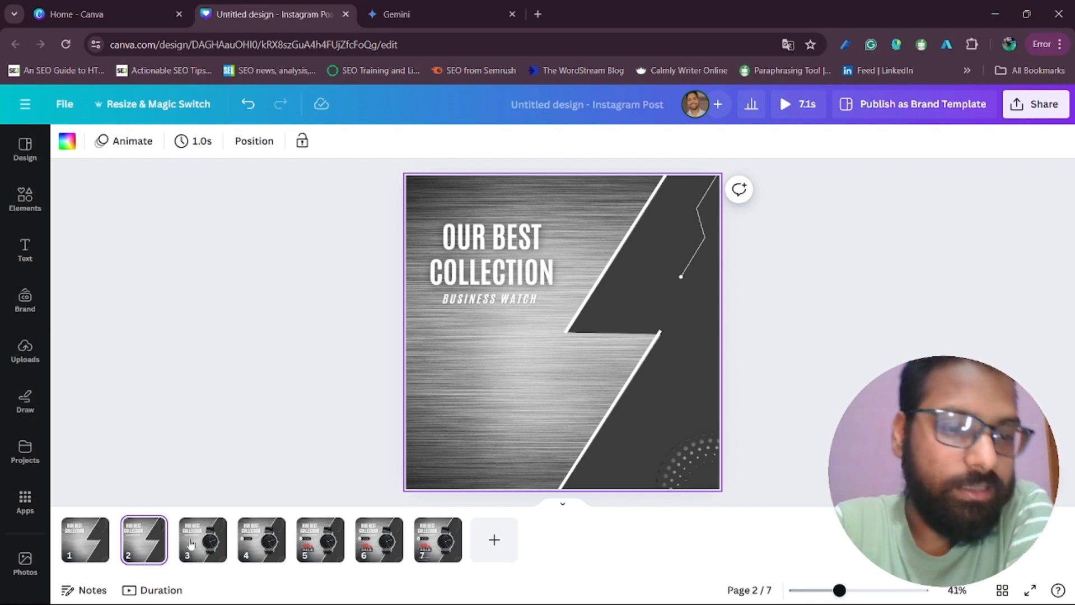
pyautogui.click(205, 552)
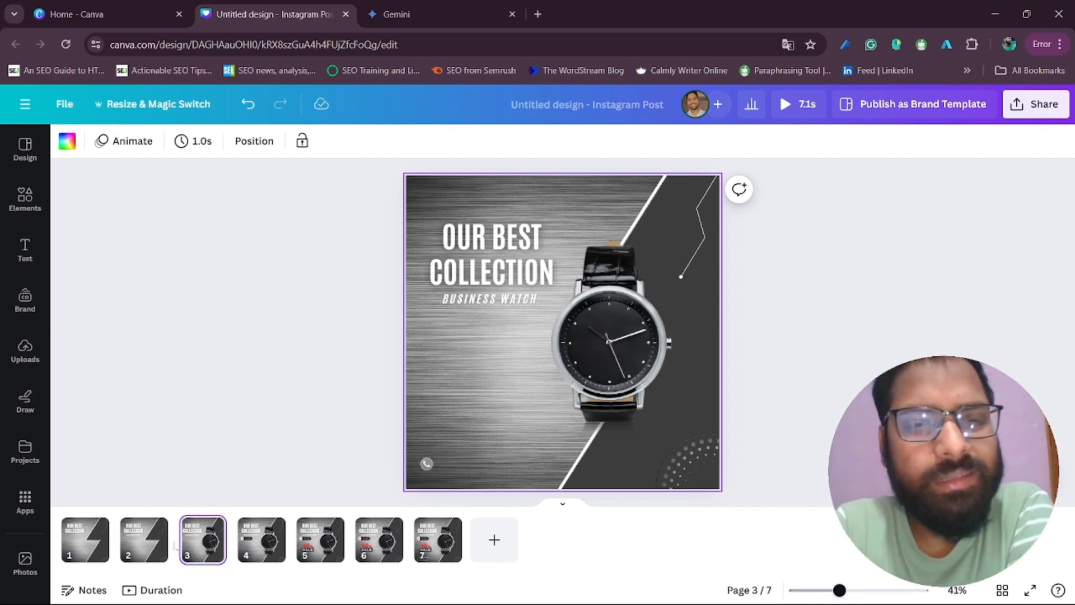
pyautogui.moveTo(174, 547)
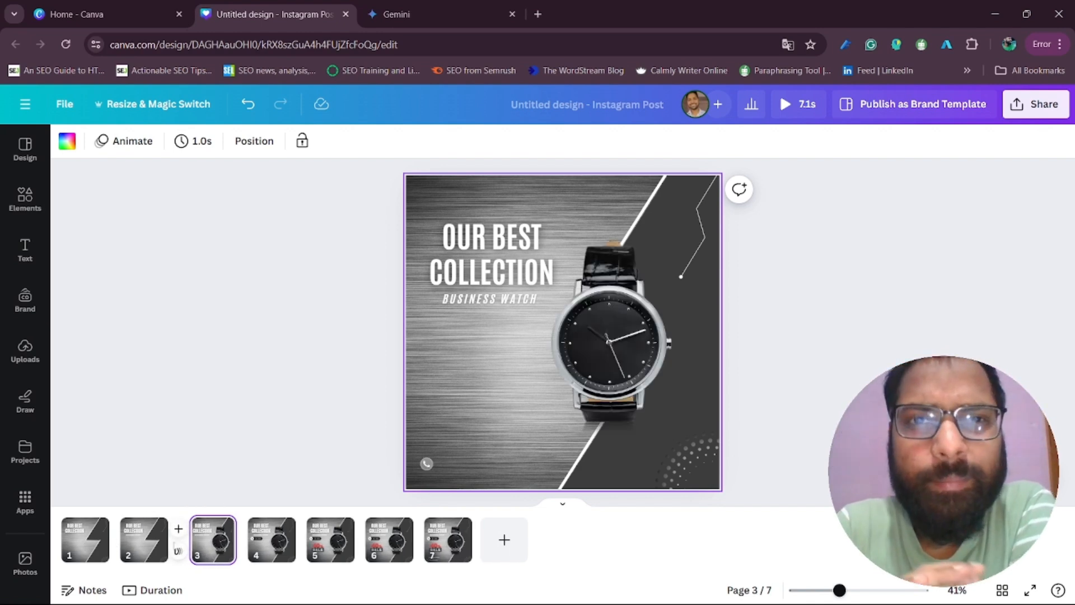
pyautogui.click(122, 554)
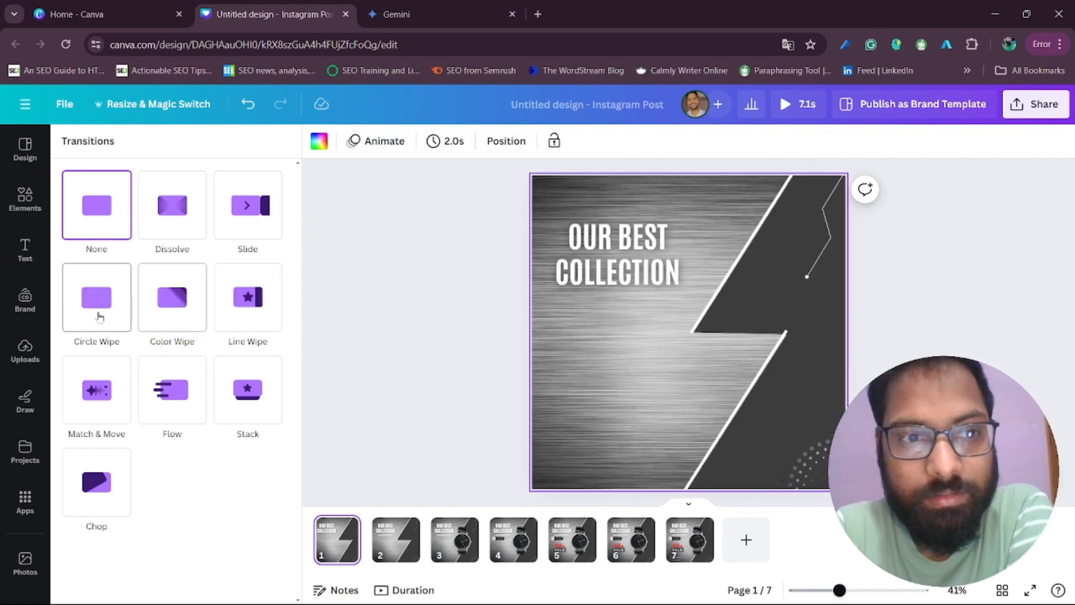
pyautogui.click(103, 398)
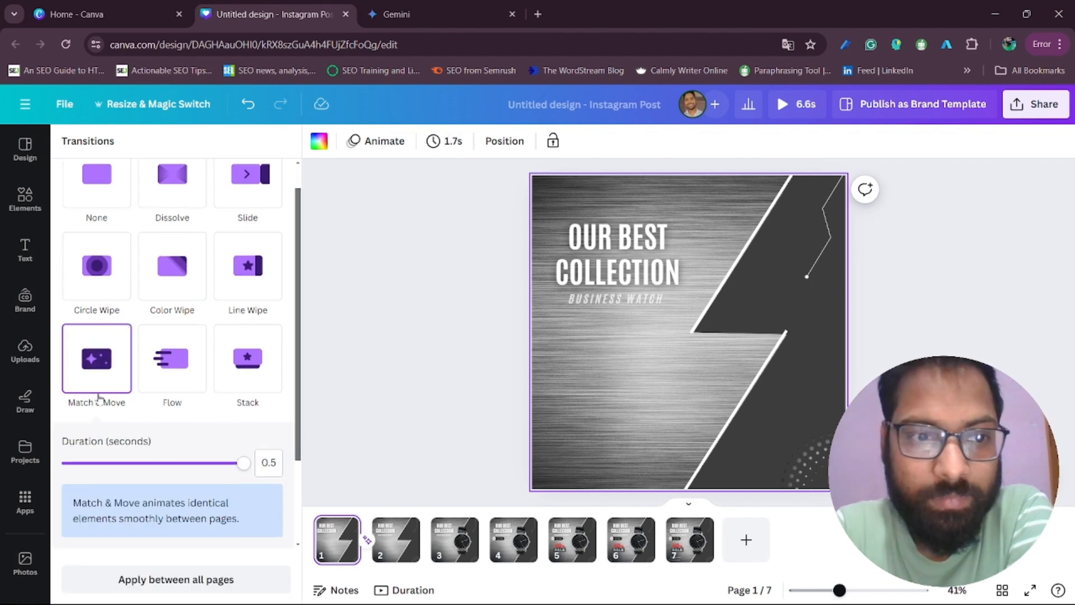
pyautogui.click(376, 437)
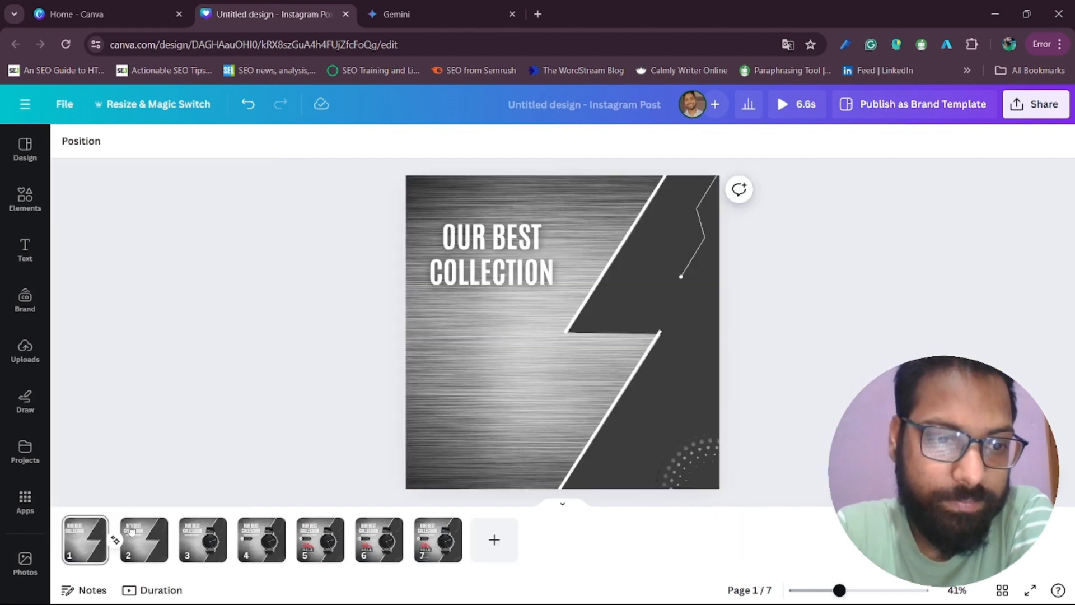
# Apply the Match & Move transition from page 1 between all pages of the design
pyautogui.click(114, 540)
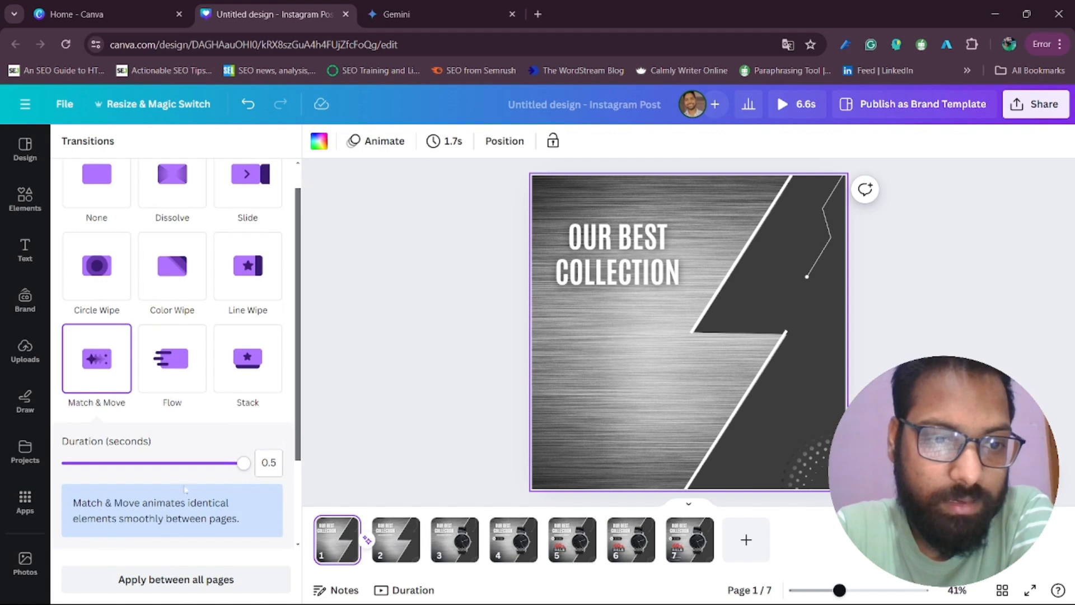
pyautogui.click(159, 582)
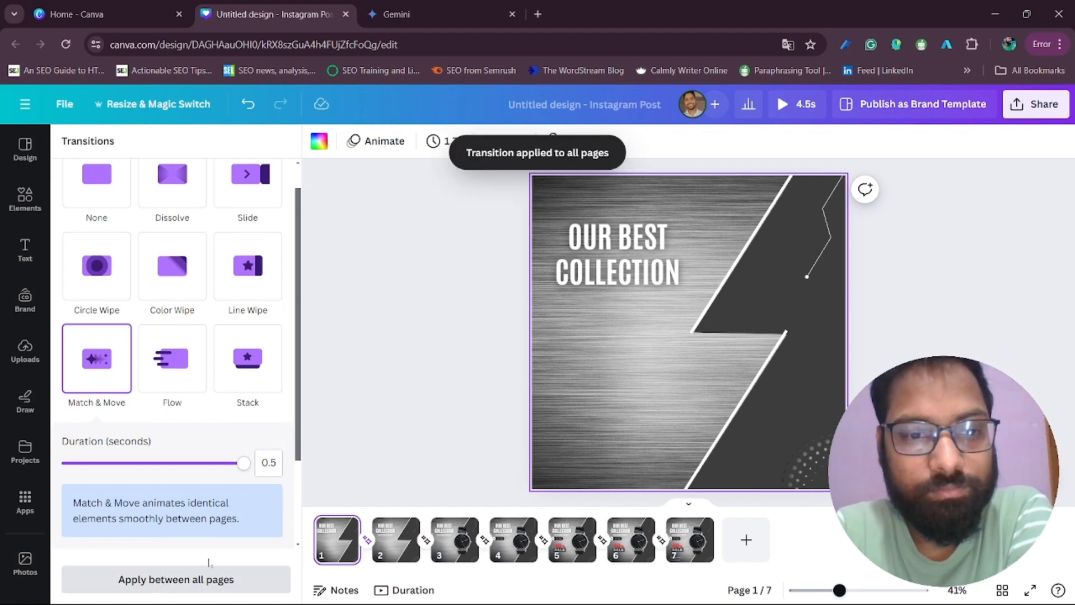
pyautogui.click(433, 408)
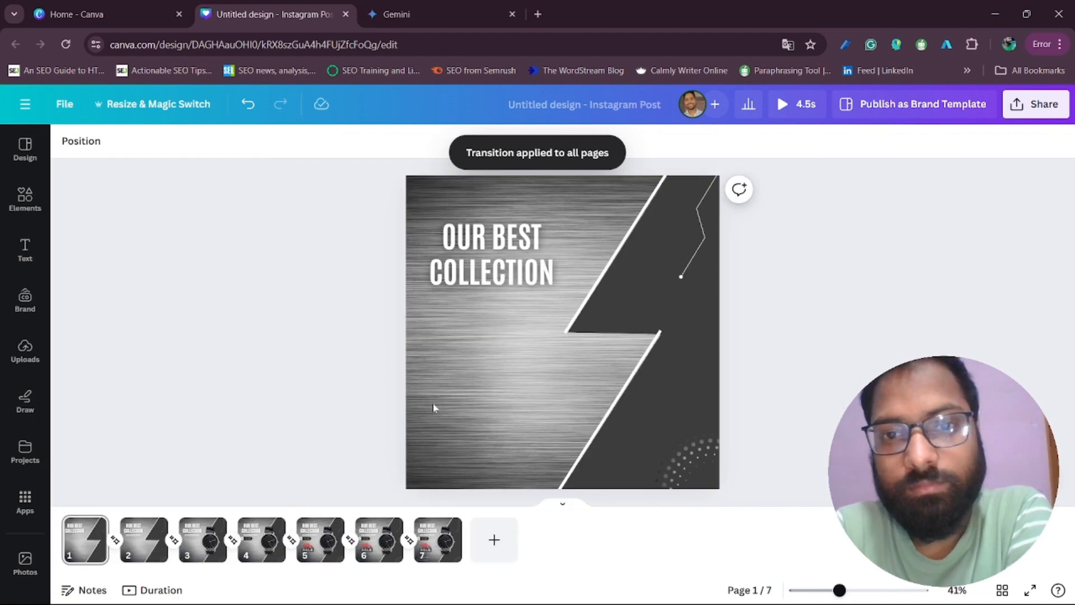
# Play the design preview with the transitions between all pages and return to the editor
pyautogui.click(805, 107)
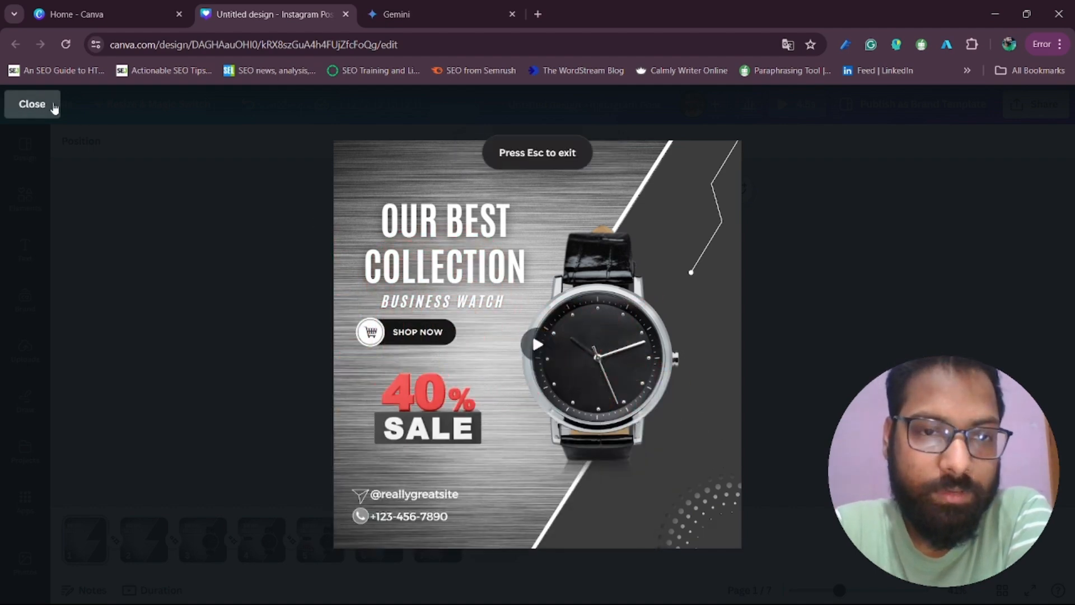
pyautogui.click(31, 103)
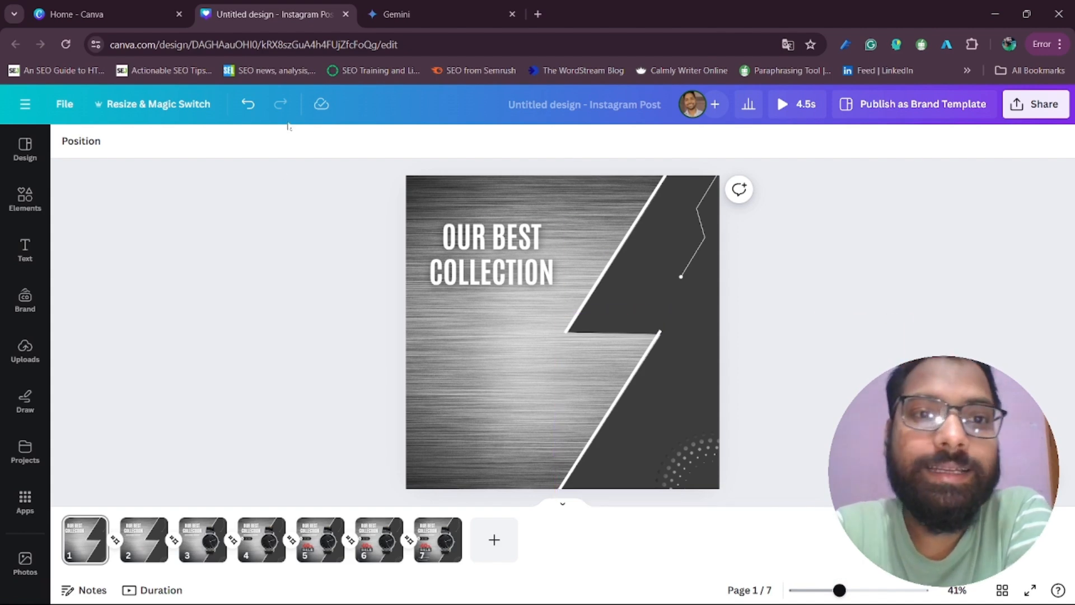
# Select page 2, play the whole design in full screen and return to the editor
pyautogui.click(140, 546)
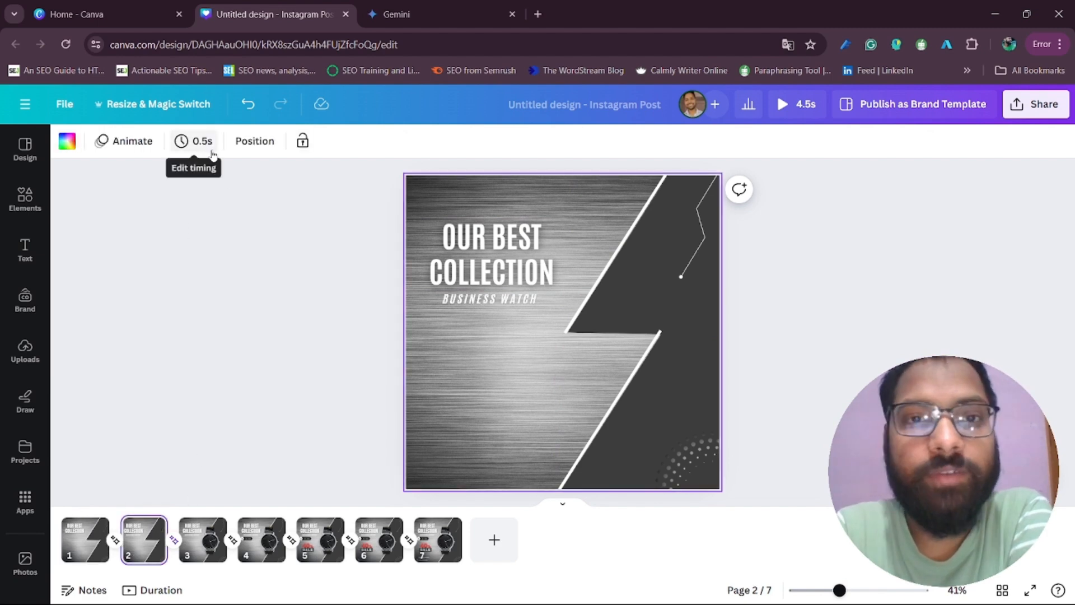
pyautogui.click(1031, 589)
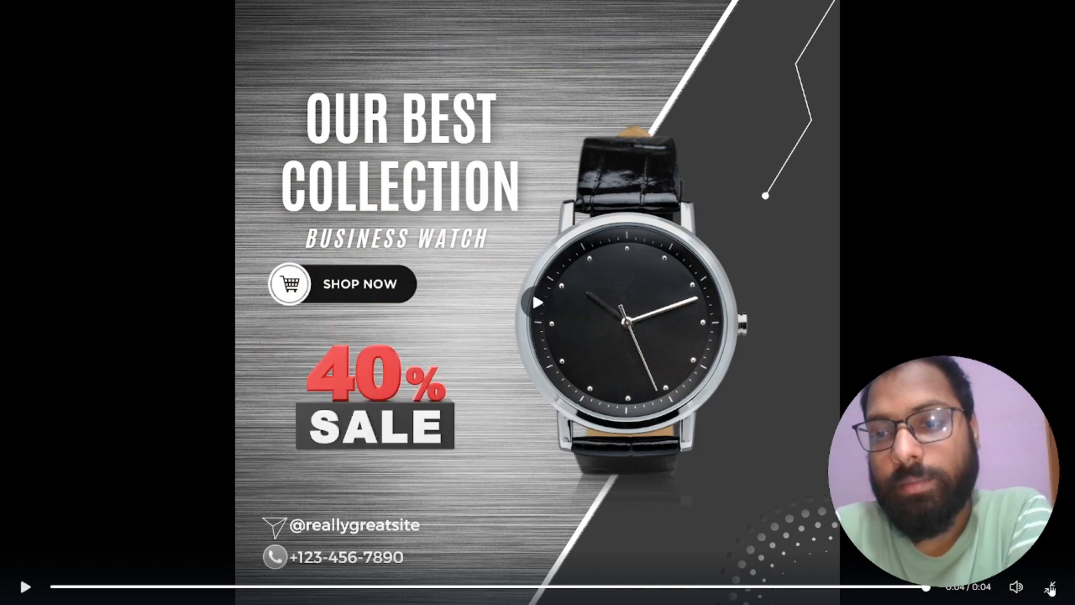
pyautogui.click(1045, 585)
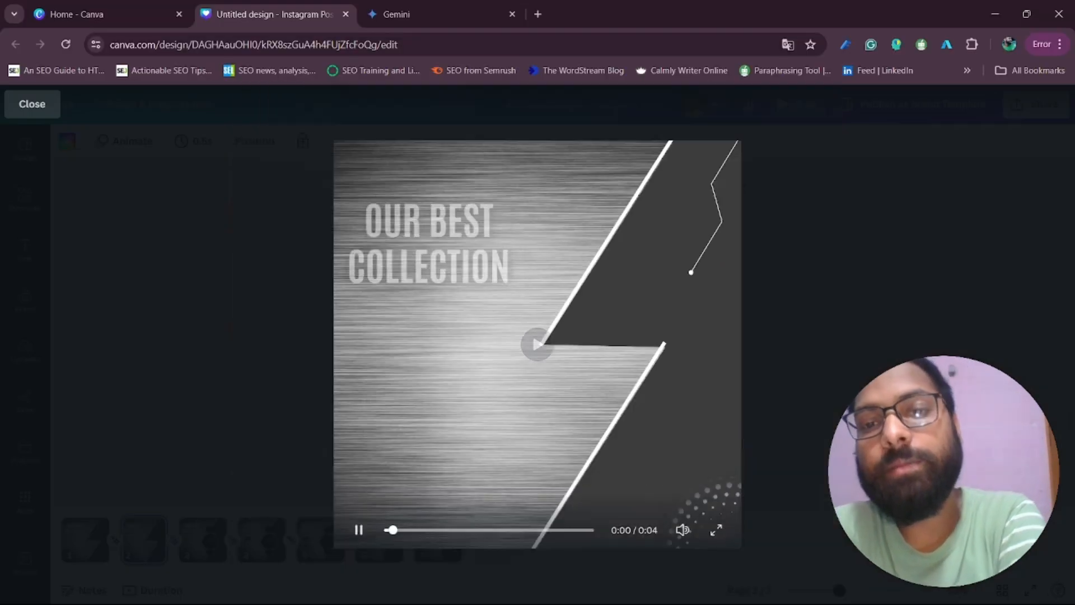
pyautogui.click(28, 112)
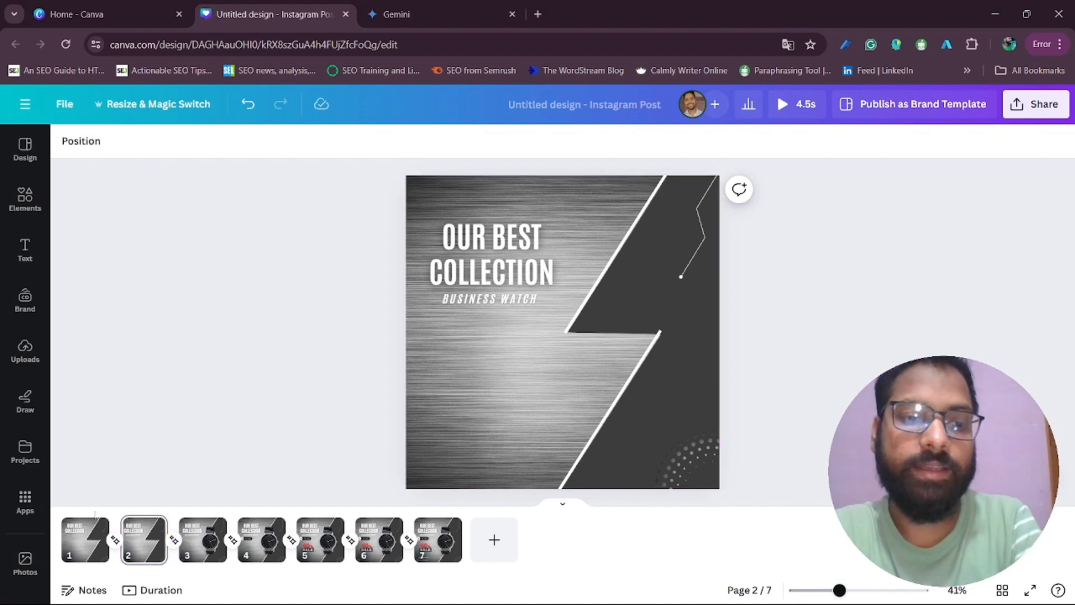
# Select page 1, play the design in full screen once more, return to the editor and clear the page selection
pyautogui.click(92, 532)
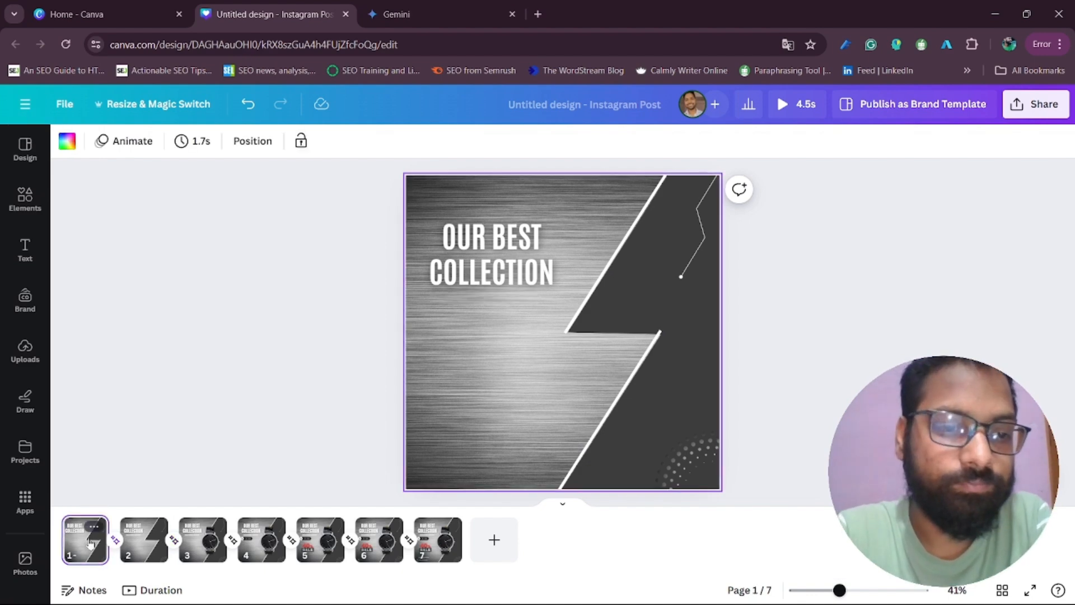
pyautogui.click(1032, 591)
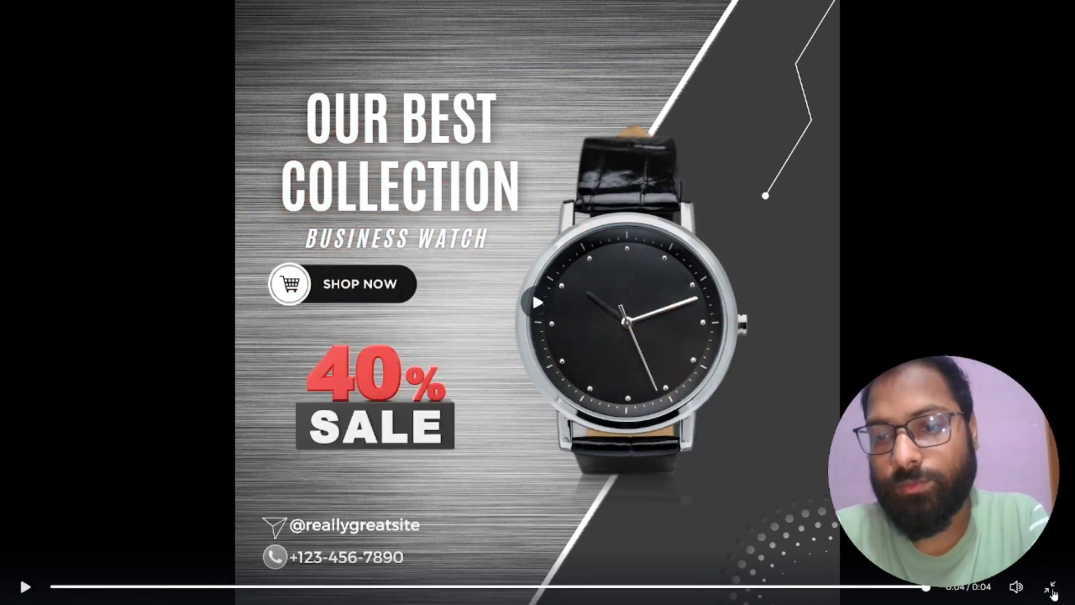
pyautogui.click(1051, 588)
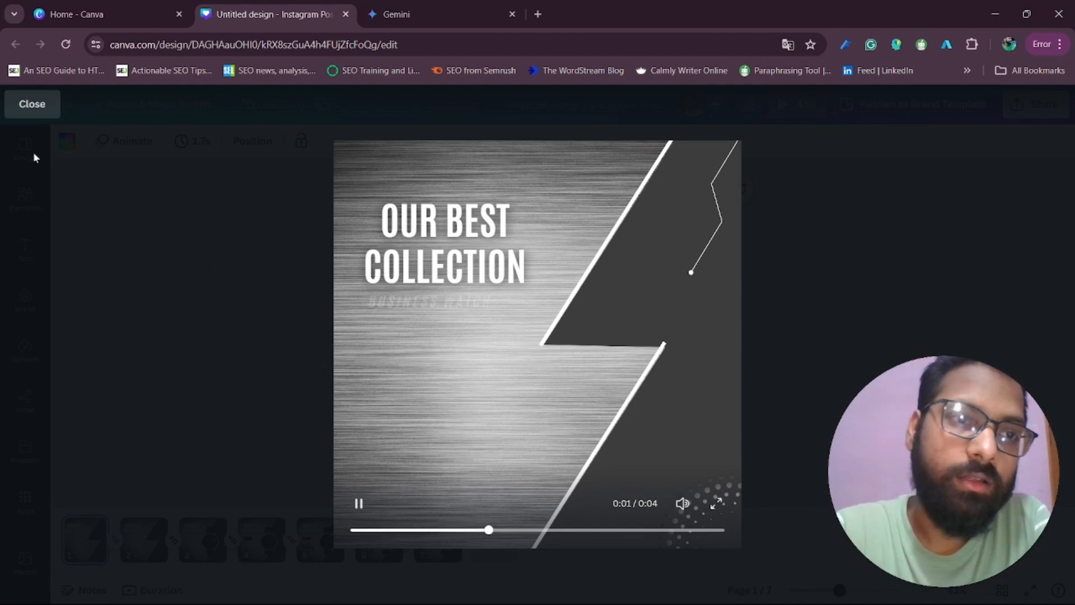
pyautogui.click(35, 102)
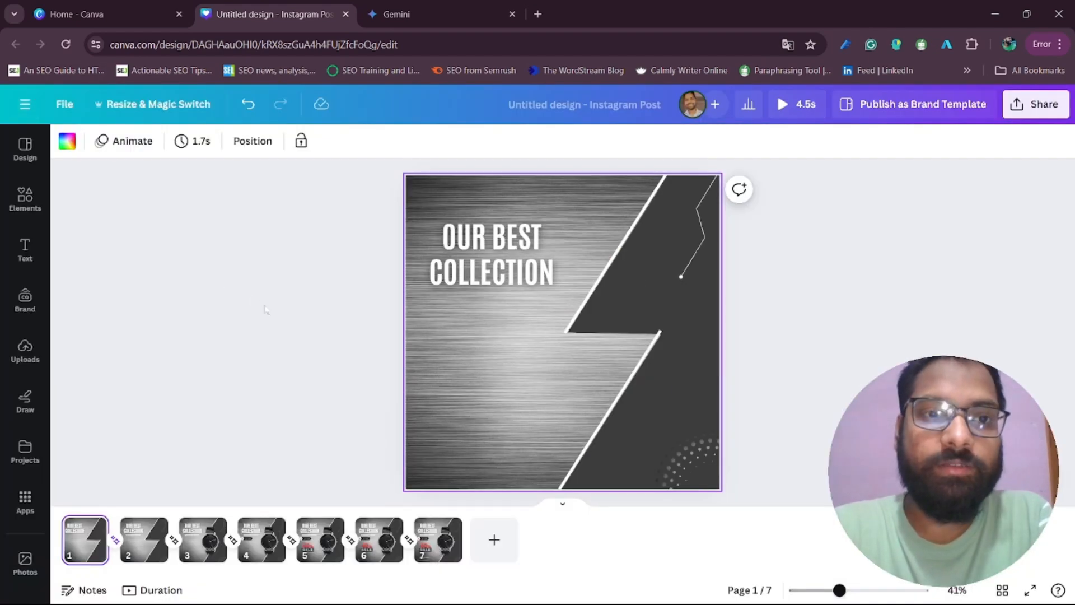
pyautogui.click(266, 309)
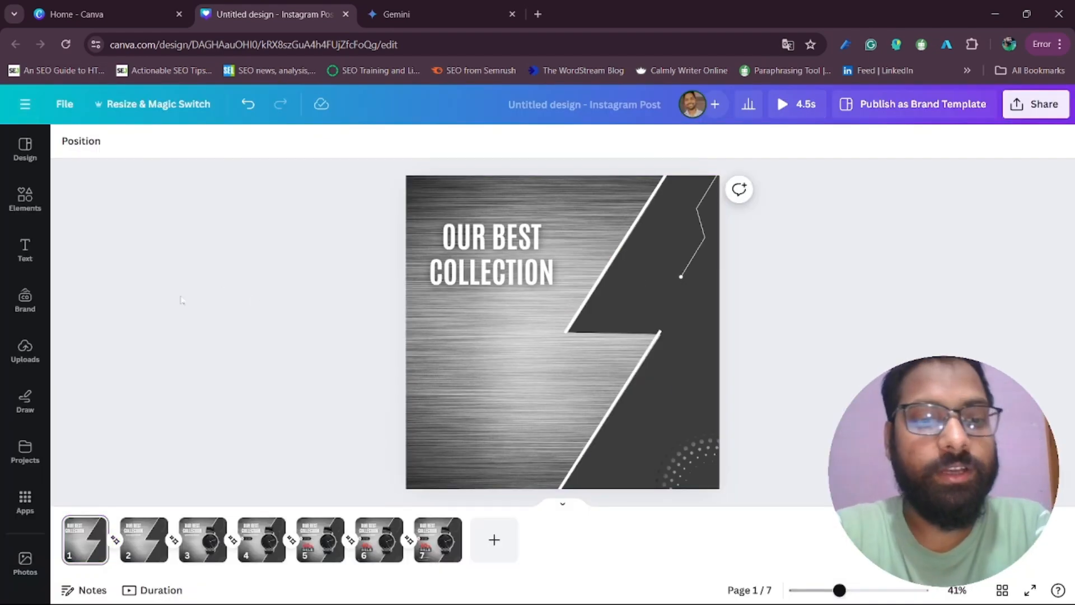